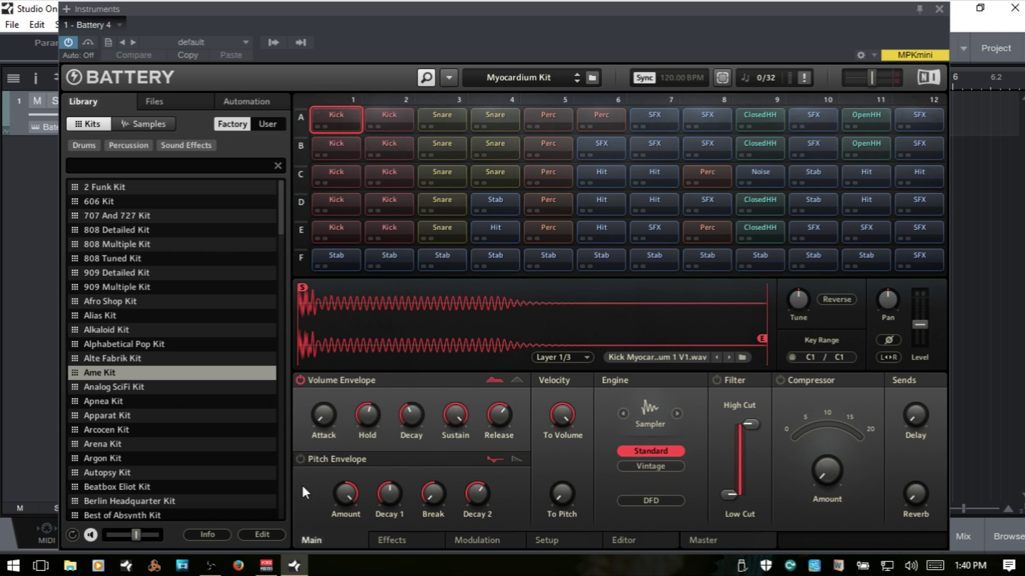
# Page through the Effects, Modulation, Setup, Editor and Master pages, then return to Main
pyautogui.click(392, 542)
pyautogui.click(487, 545)
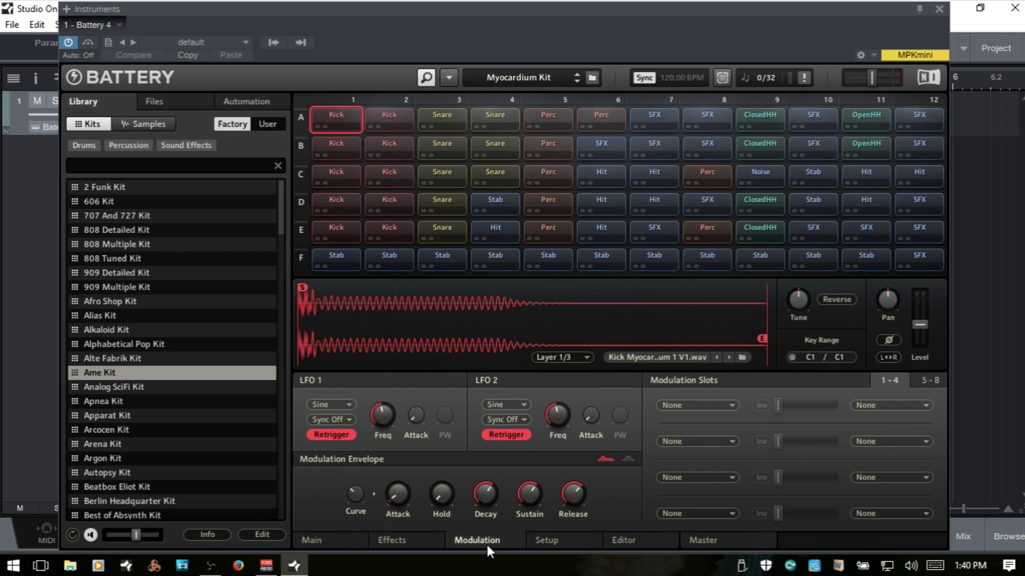
pyautogui.click(552, 541)
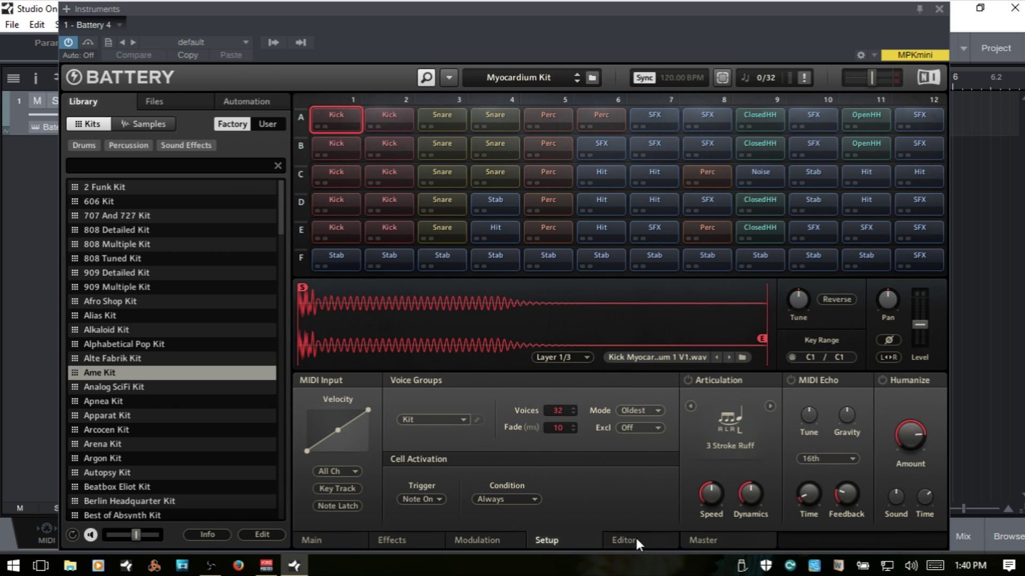
pyautogui.click(638, 544)
pyautogui.click(730, 539)
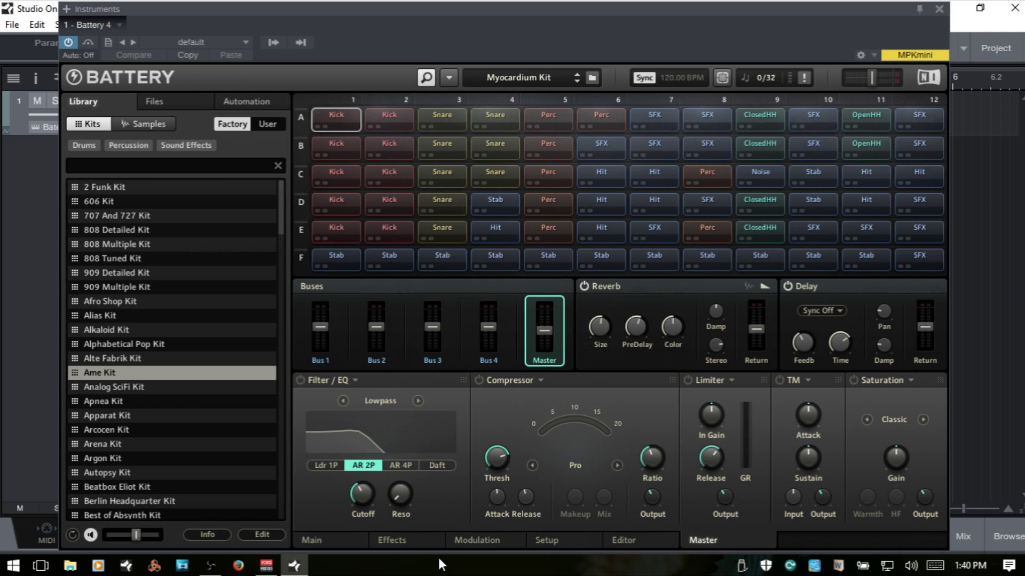
pyautogui.click(333, 538)
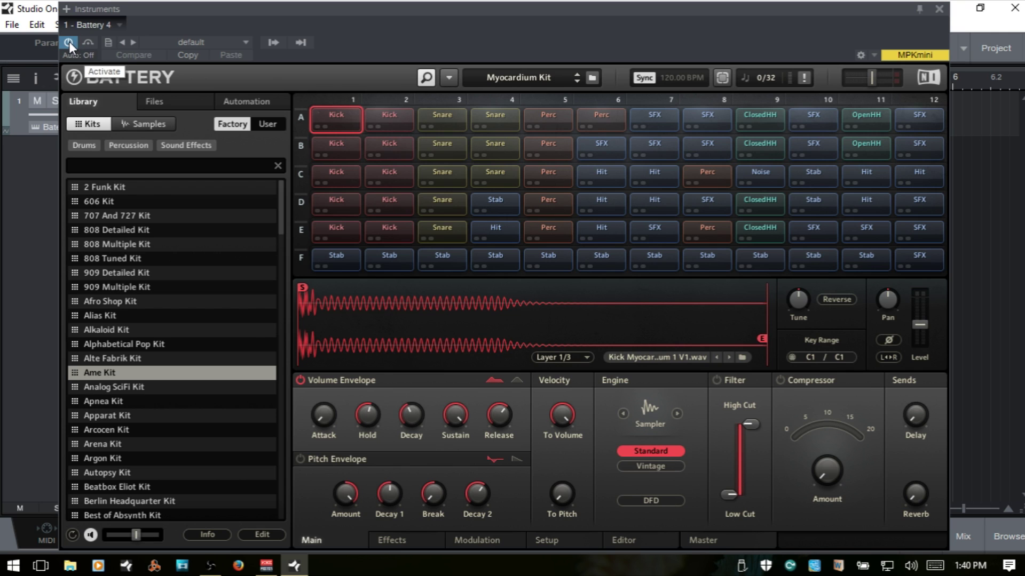
# After glancing at the preset options, enable outputs B4 St 3/4 and B4 St 5/6
pyautogui.click(107, 43)
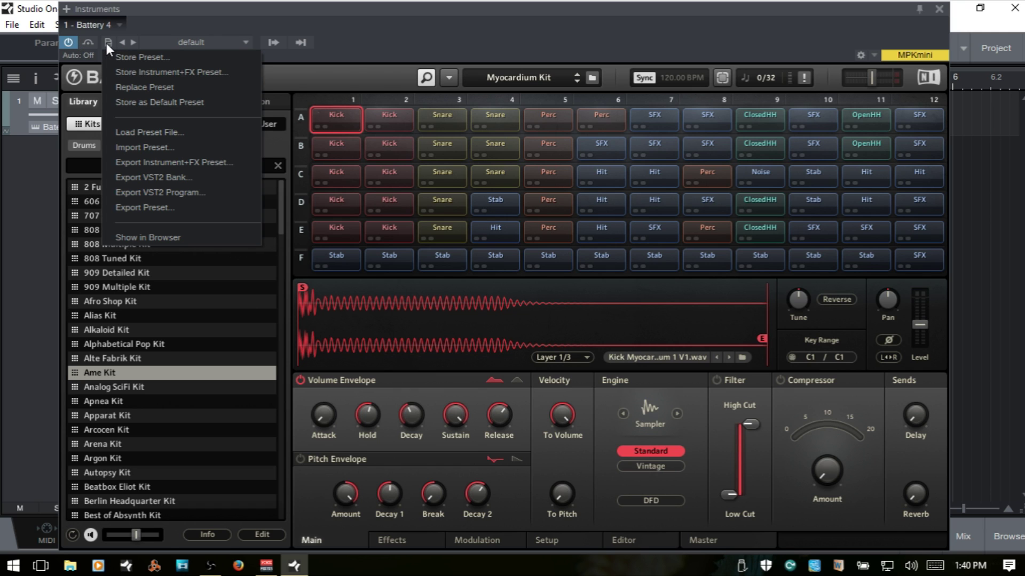
pyautogui.click(107, 43)
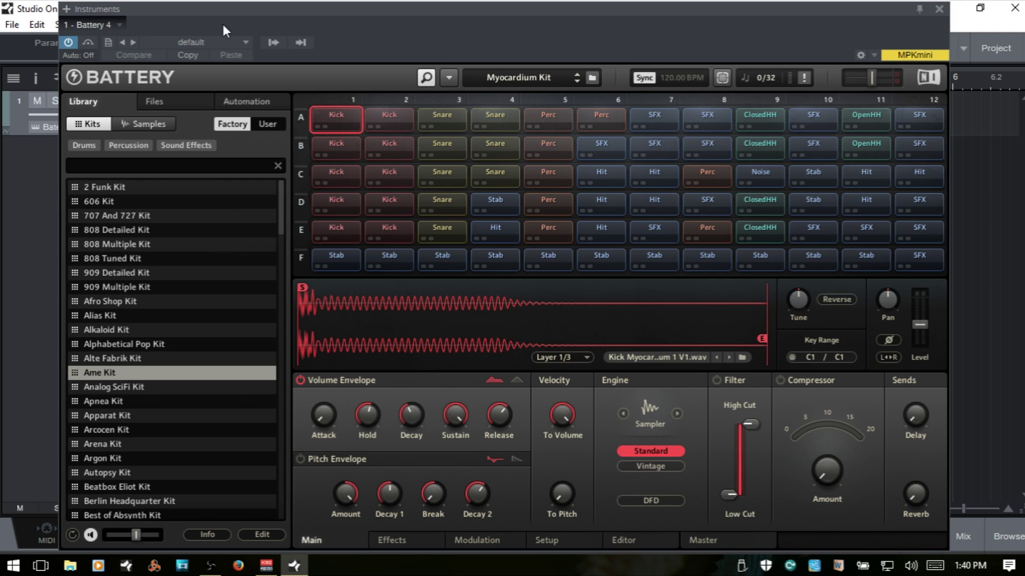
pyautogui.click(274, 44)
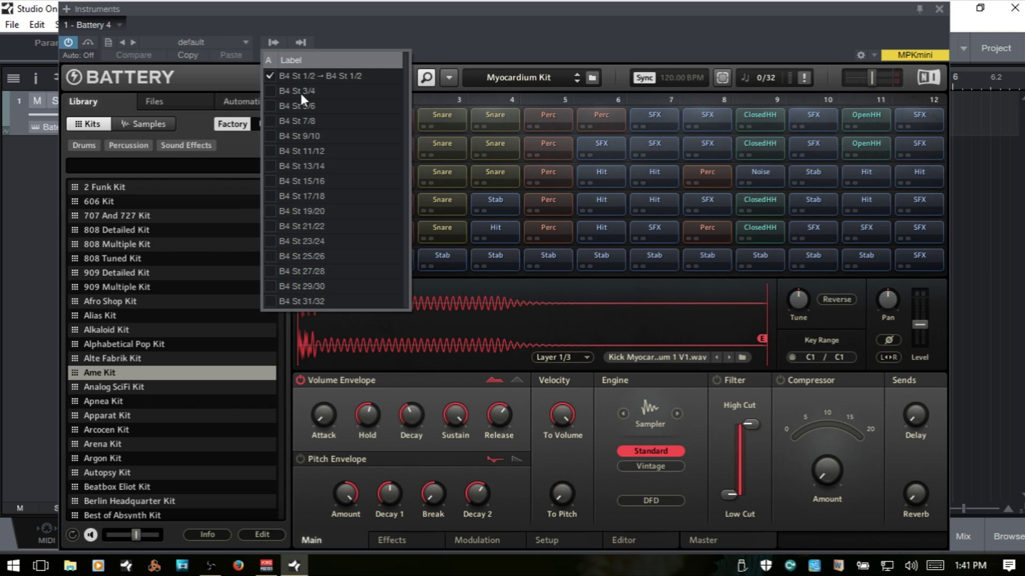
pyautogui.click(272, 91)
pyautogui.click(271, 104)
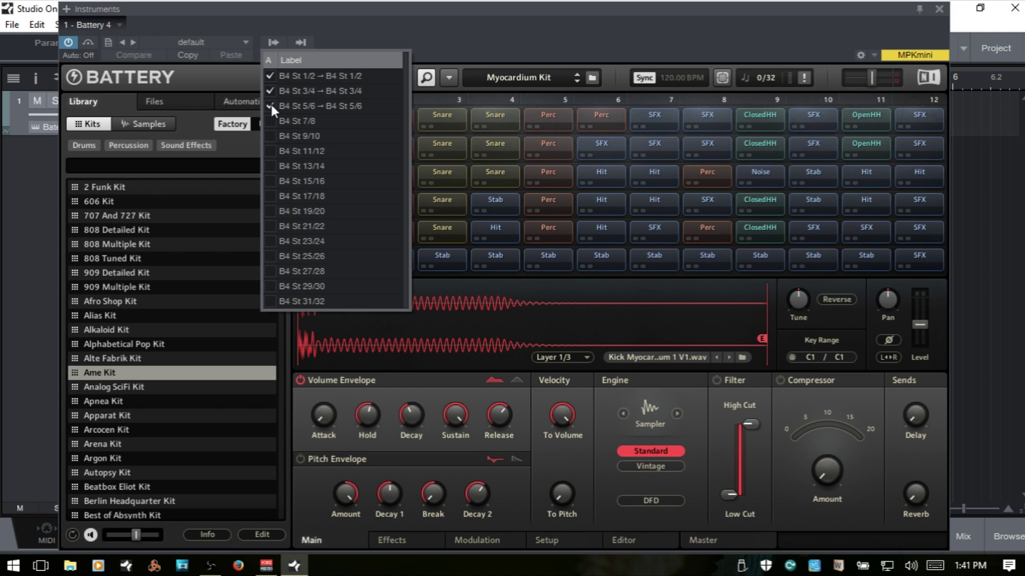
pyautogui.click(383, 19)
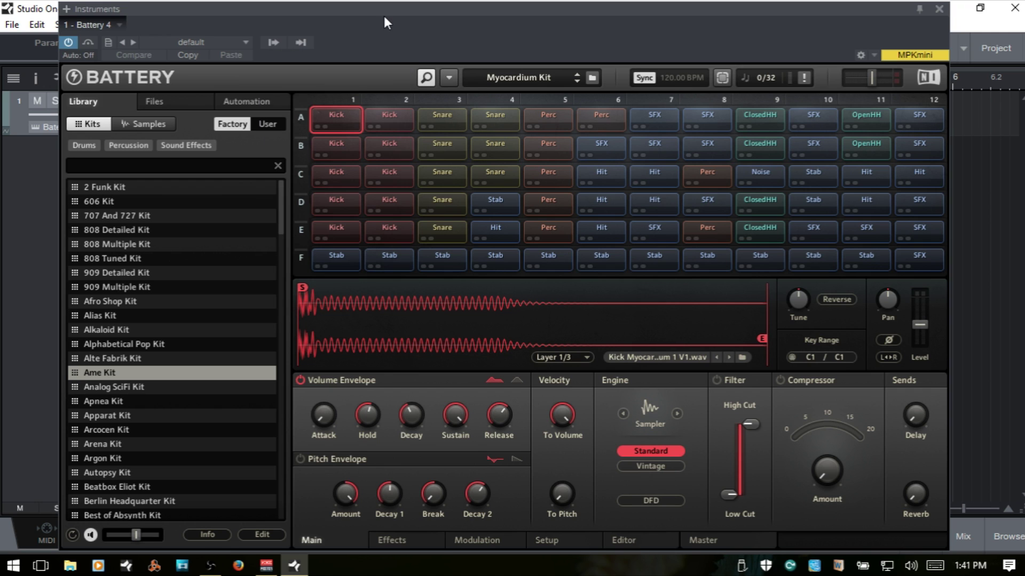
pyautogui.click(939, 11)
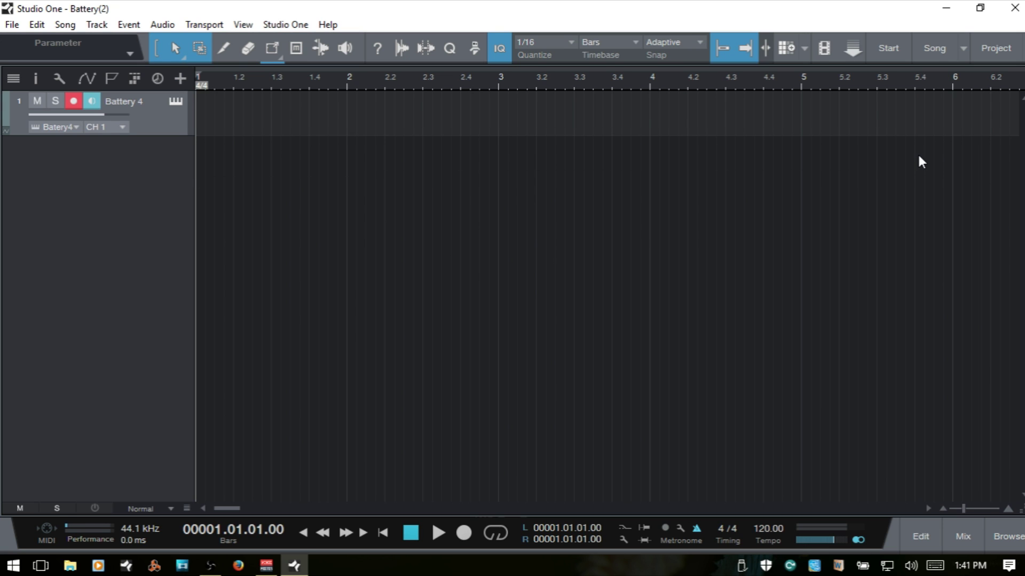
pyautogui.press('F3')
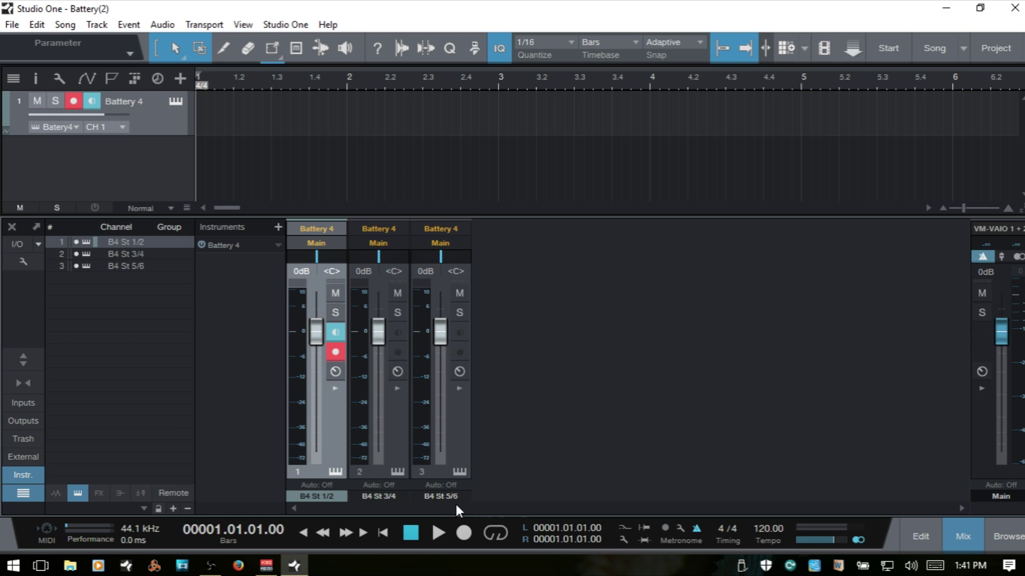
pyautogui.press('F3')
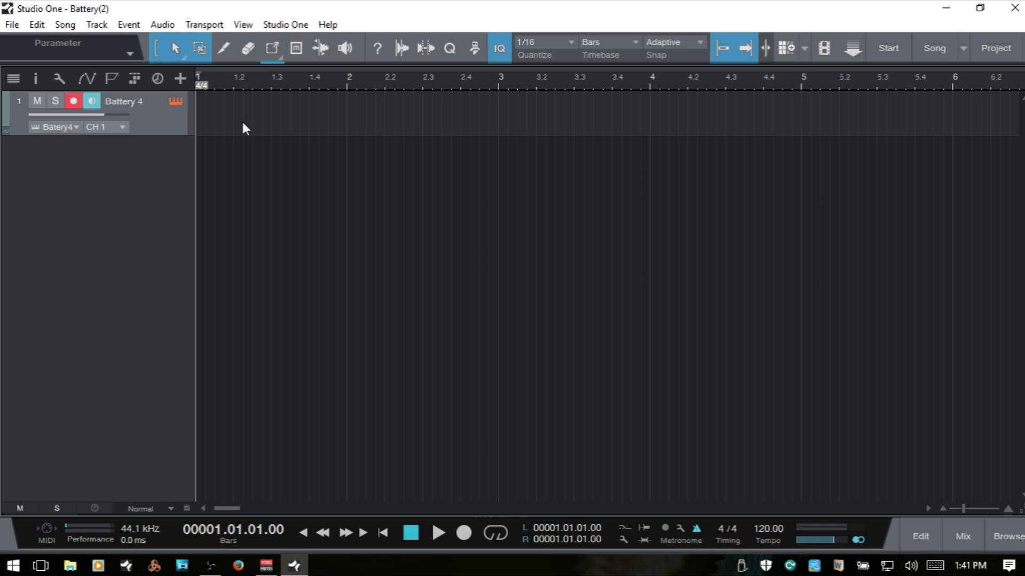
pyautogui.press('F11')
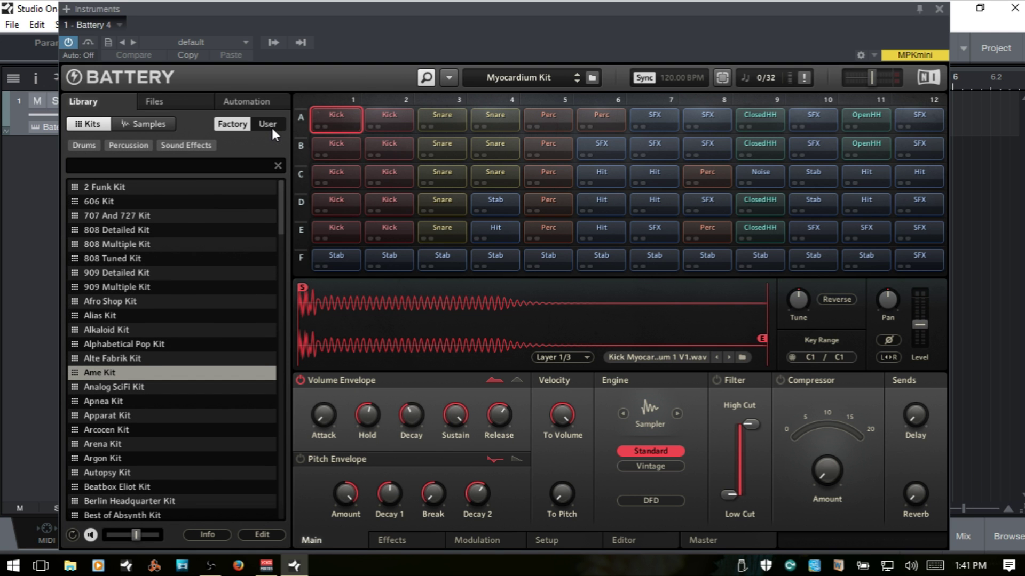
# Disable outputs B4 St 5/6 and 3/4, then review the MIDI inputs list showing None
pyautogui.click(274, 42)
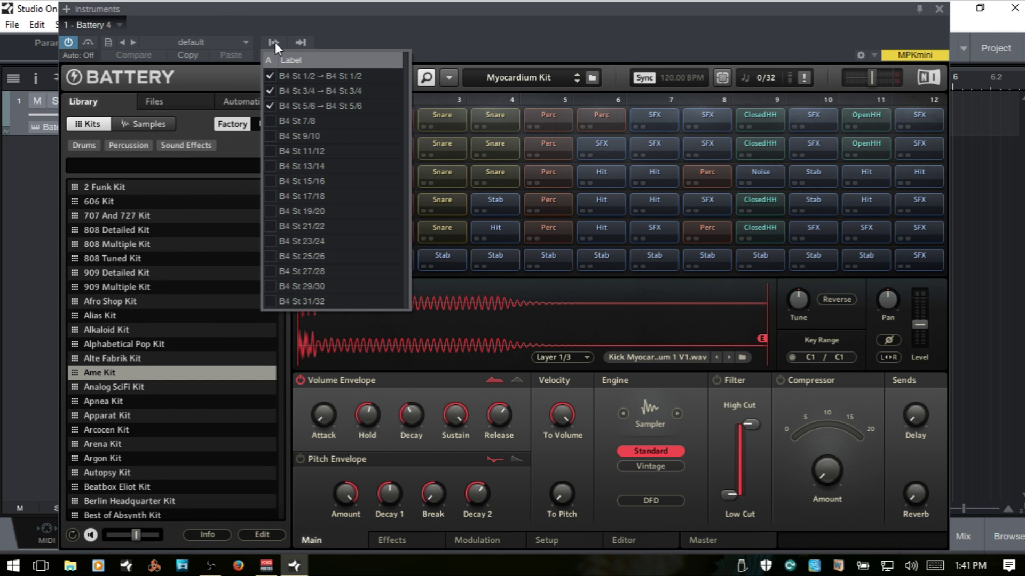
pyautogui.click(272, 107)
pyautogui.click(271, 92)
pyautogui.click(389, 28)
pyautogui.click(300, 42)
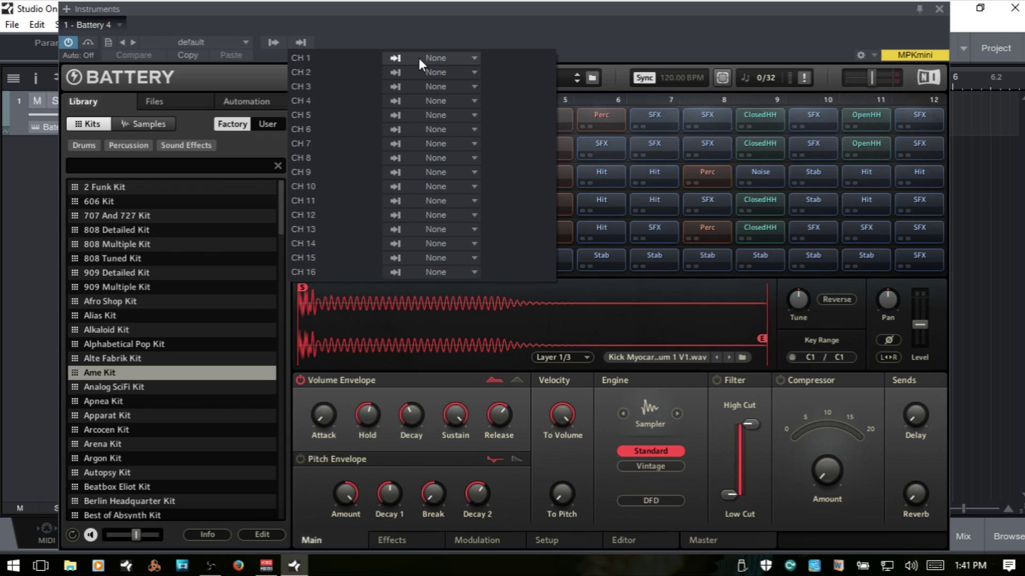
pyautogui.click(485, 31)
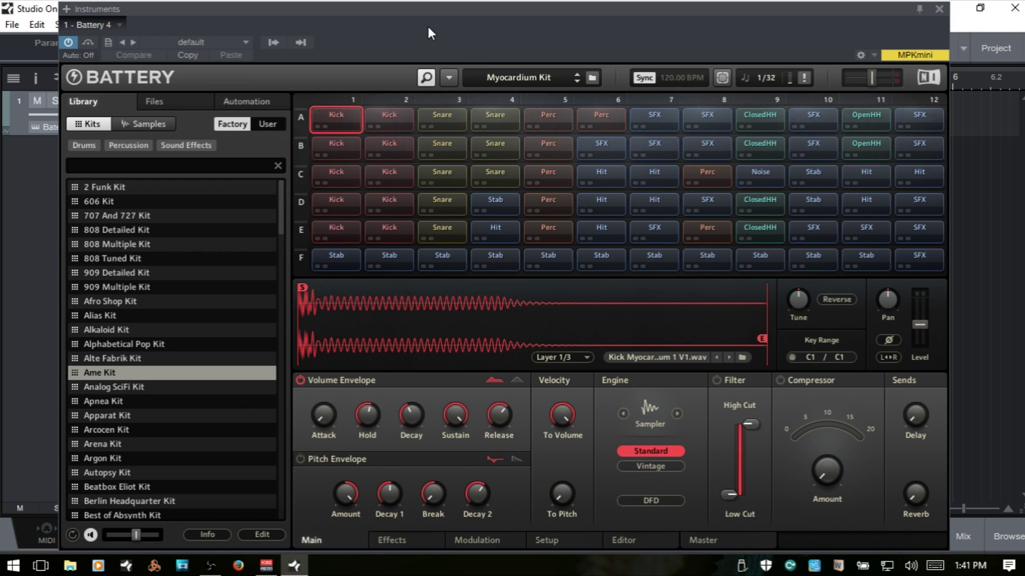
# Close Battery 4, enlarge its track, and change the track input from MPKmini to None
pyautogui.click(939, 9)
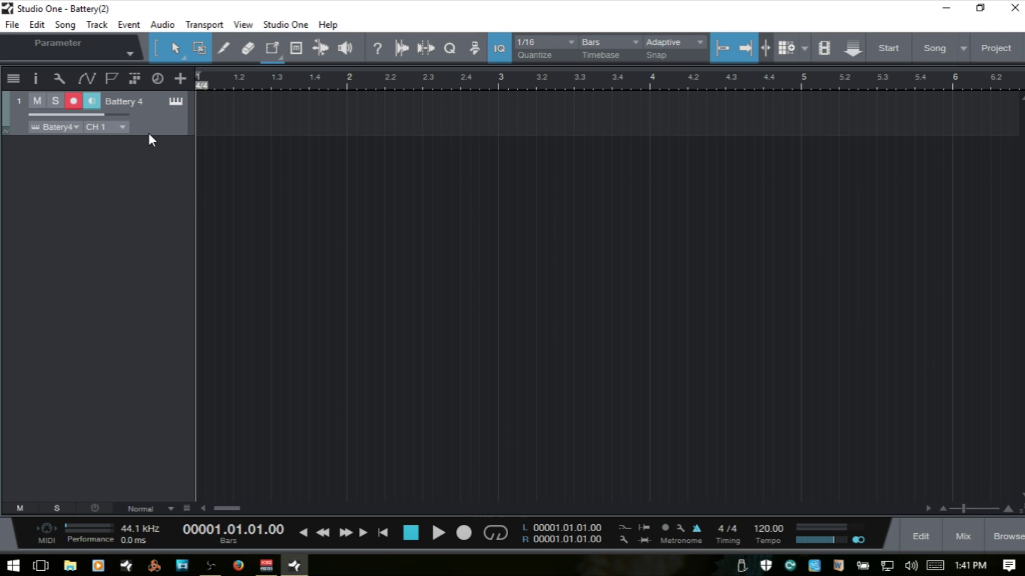
pyautogui.moveTo(142, 136); pyautogui.dragTo(142, 195)
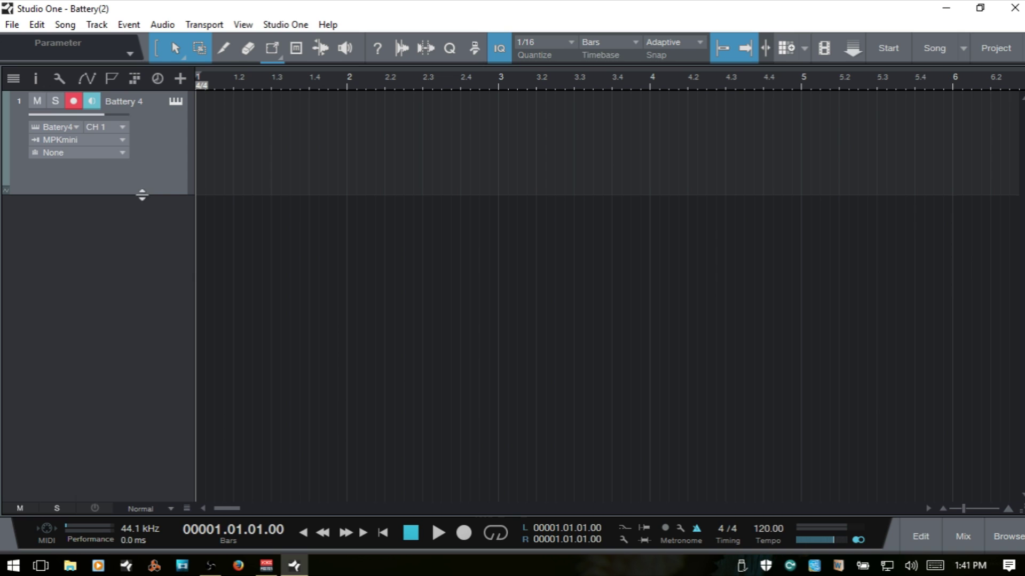
pyautogui.click(122, 141)
pyautogui.click(93, 159)
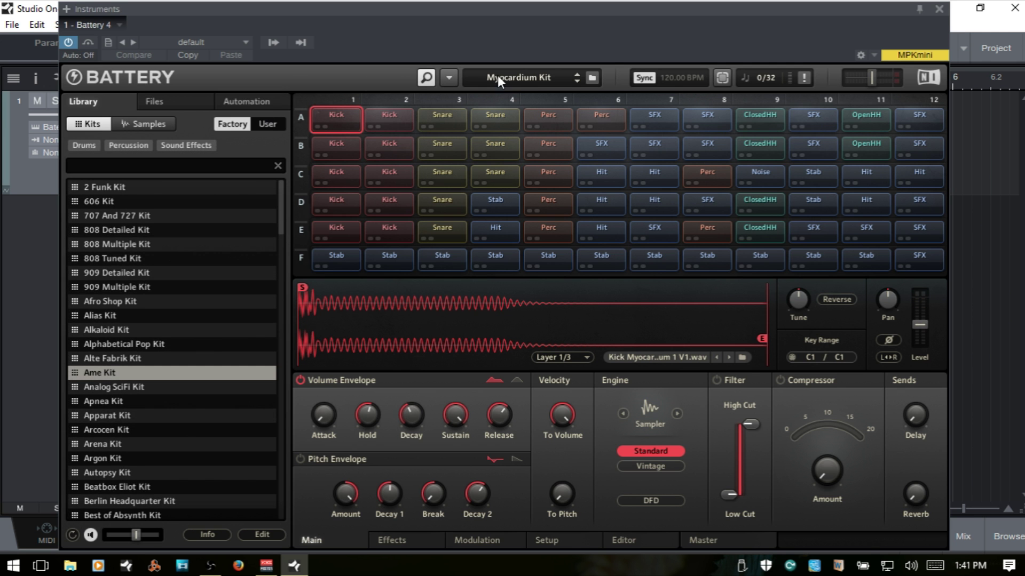
# Route MPKmini into Battery 4's MIDI channel 1 input
pyautogui.click(299, 42)
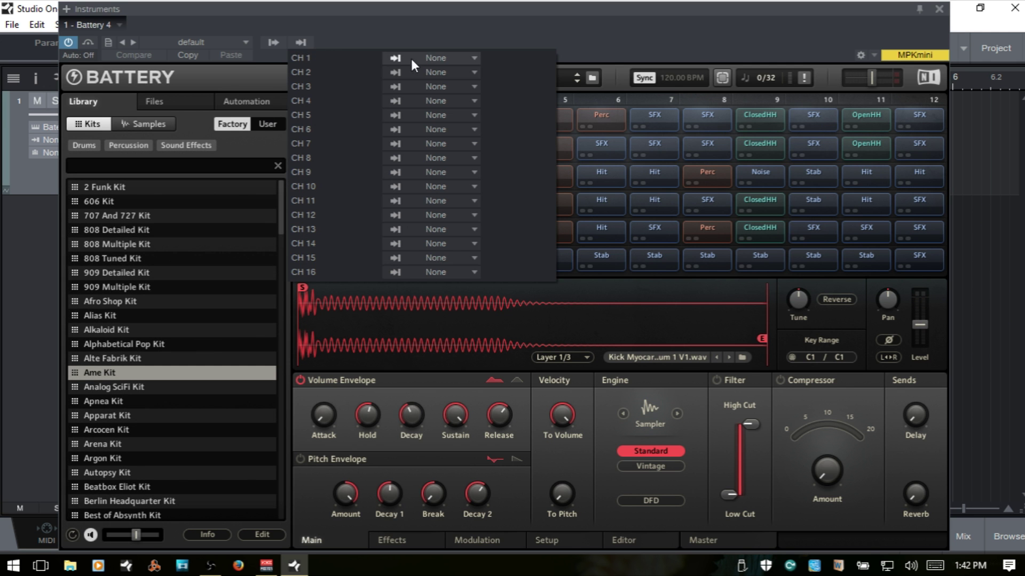
pyautogui.click(468, 59)
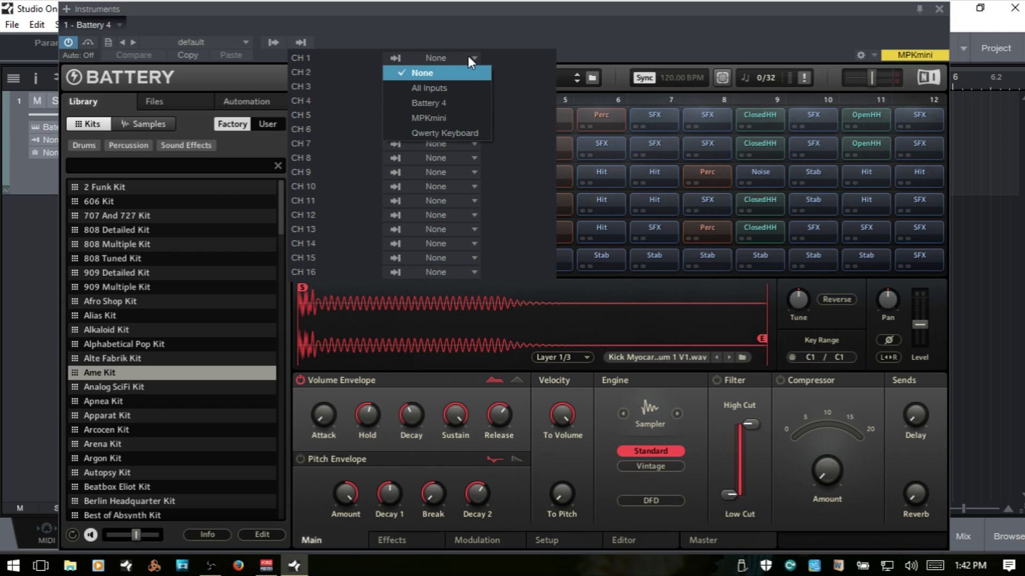
pyautogui.click(440, 118)
pyautogui.click(570, 41)
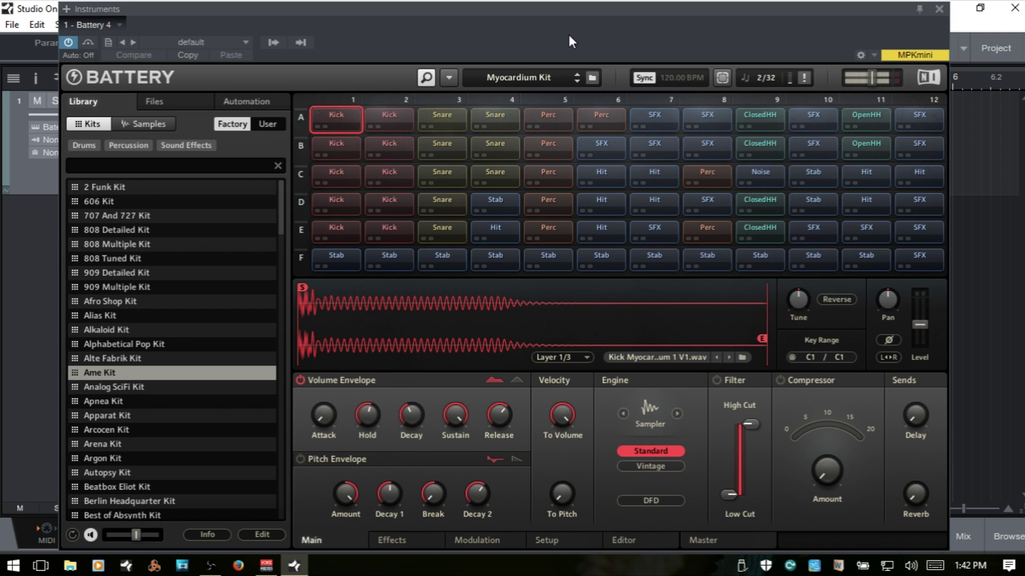
# Set channel 1's input back to None and bring up the Auto: Off mode choices
pyautogui.click(302, 43)
pyautogui.click(454, 58)
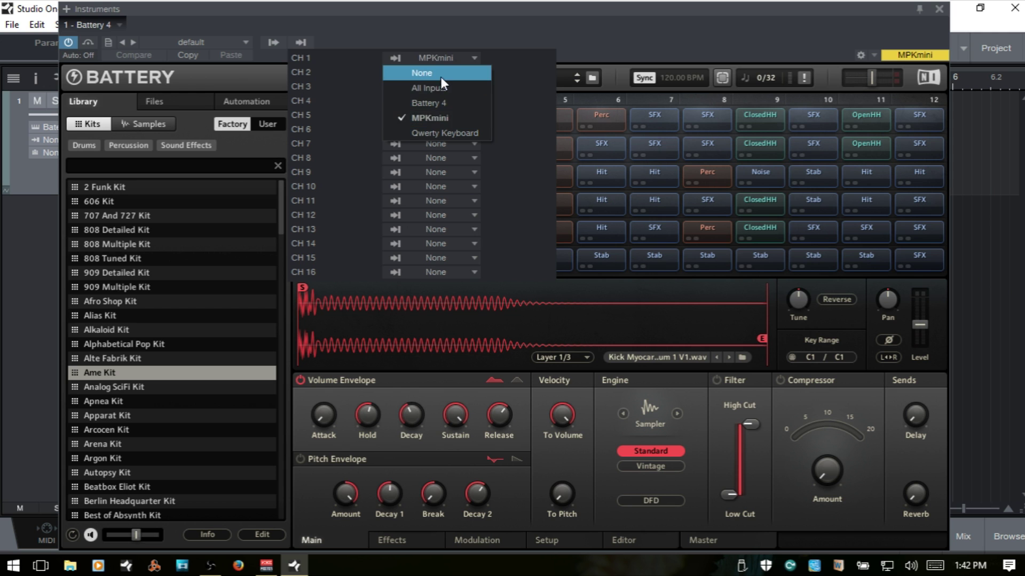
pyautogui.click(436, 73)
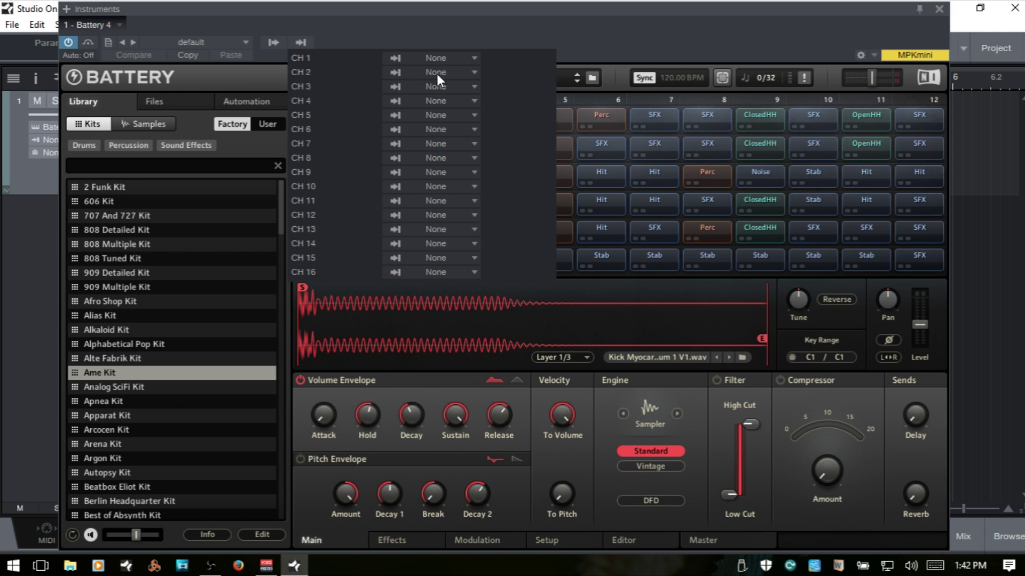
pyautogui.click(471, 6)
pyautogui.click(81, 57)
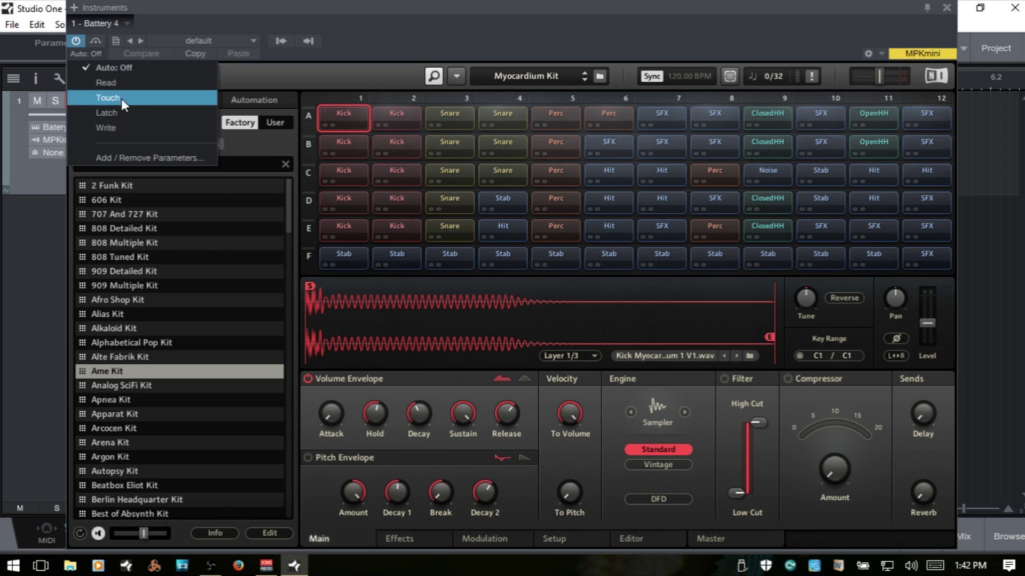
# Dismiss the automation choices, then hide and reshow the Library panel beside the pad grid
pyautogui.click(322, 22)
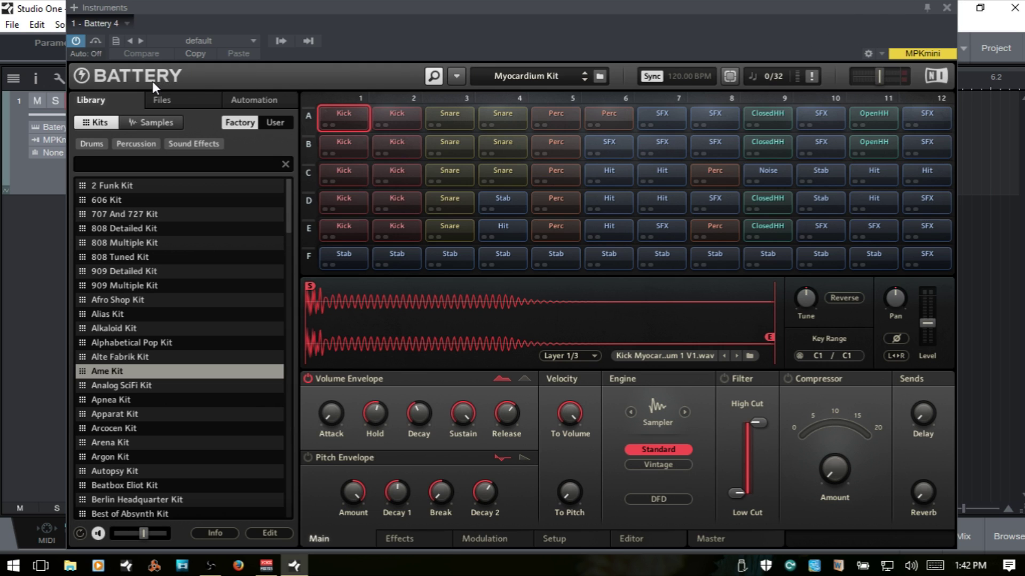
pyautogui.click(434, 76)
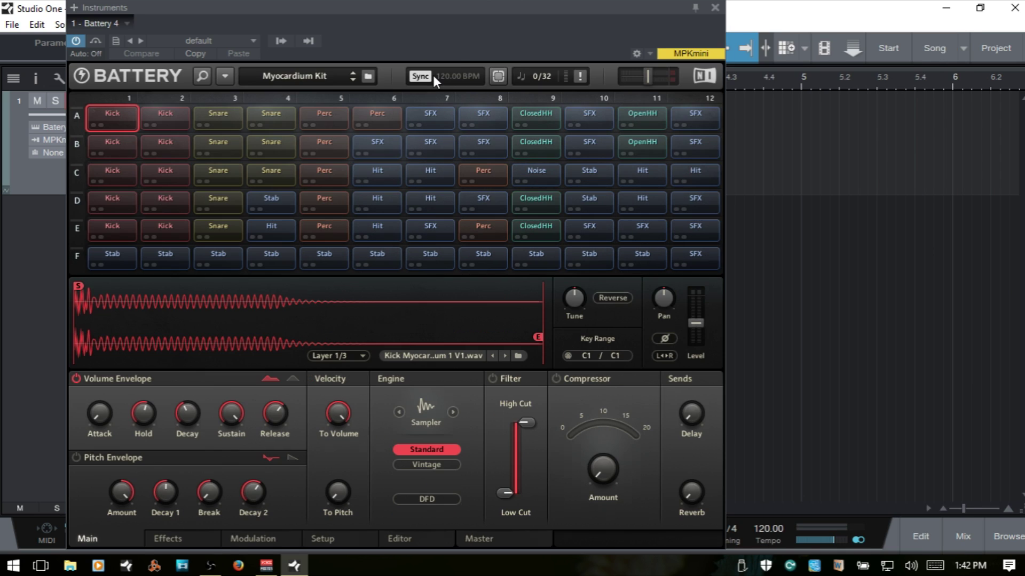
pyautogui.click(203, 76)
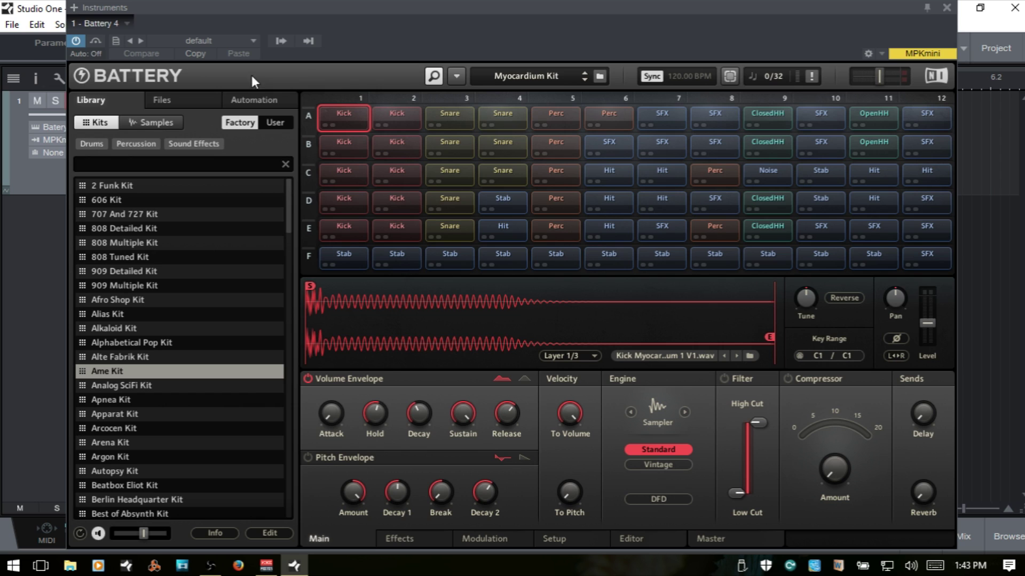
# Choose File > New Kit, cancel once, then repeat and confirm replacing Myocardium Kit
pyautogui.click(458, 77)
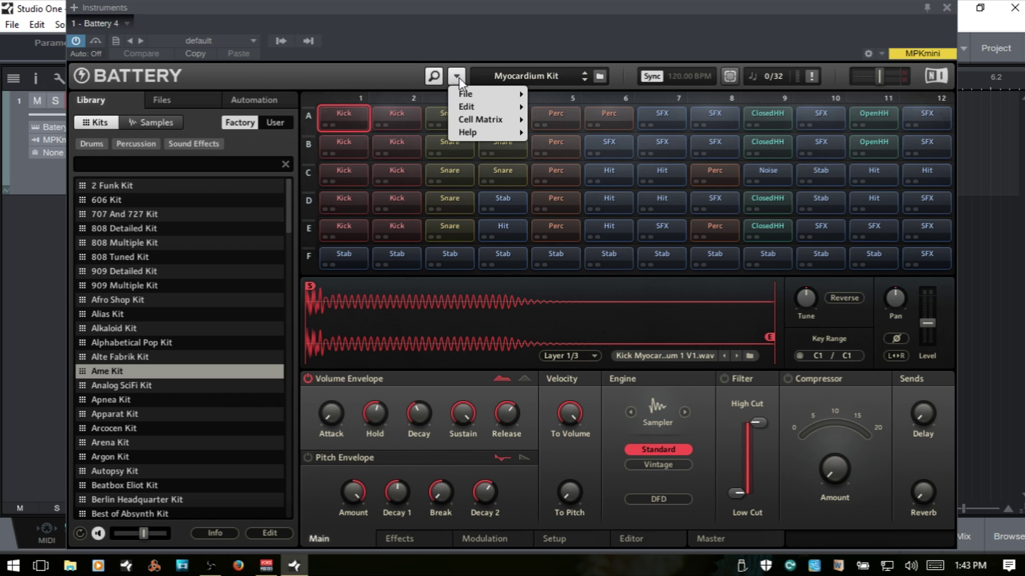
pyautogui.moveTo(472, 94)
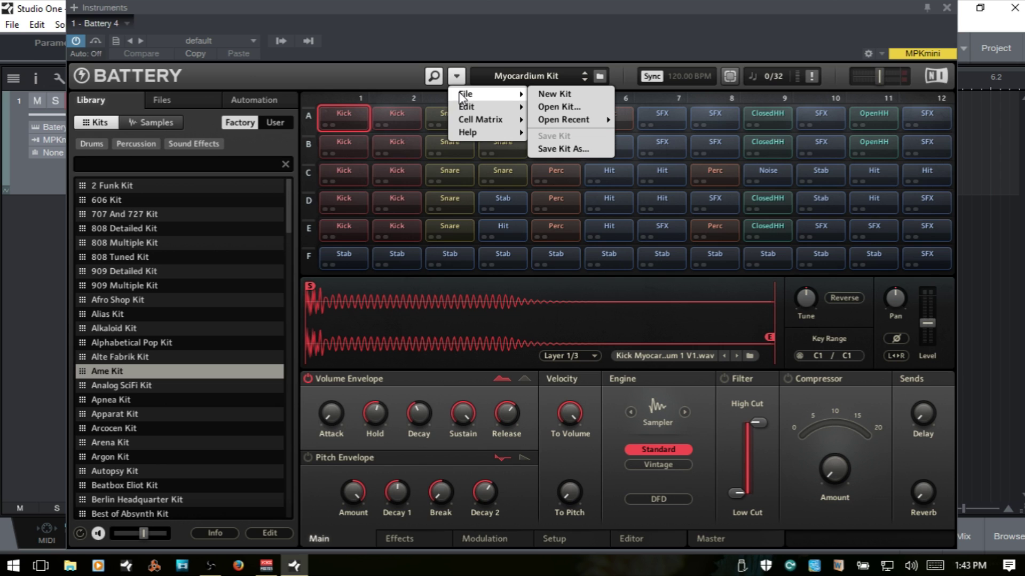
pyautogui.click(565, 97)
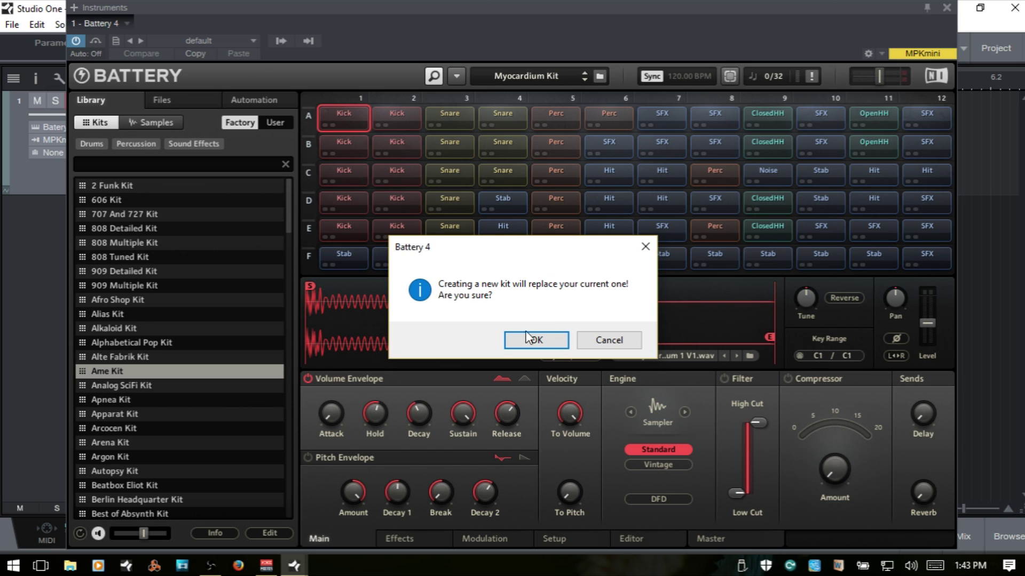
pyautogui.click(607, 340)
pyautogui.click(457, 77)
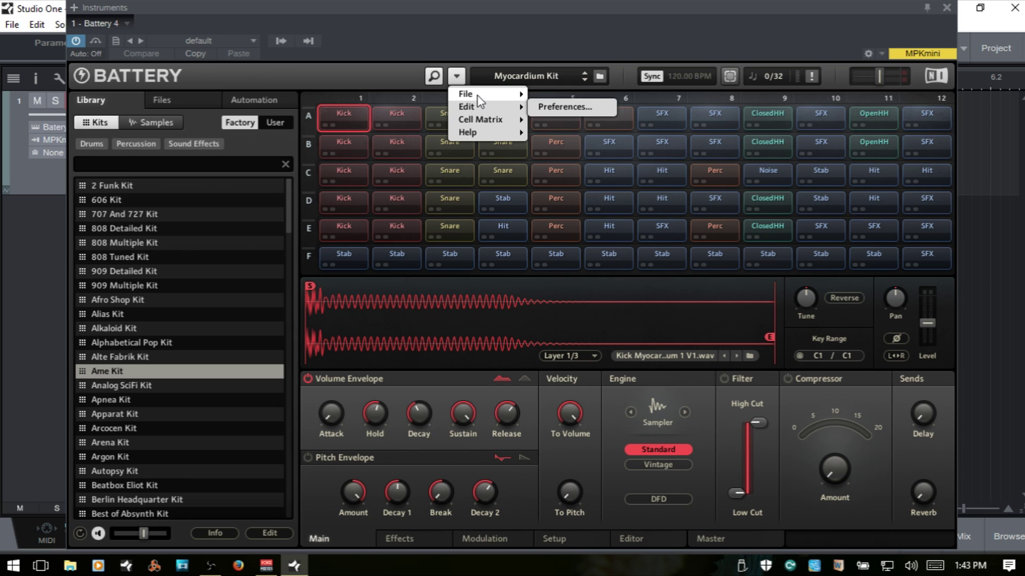
pyautogui.click(554, 94)
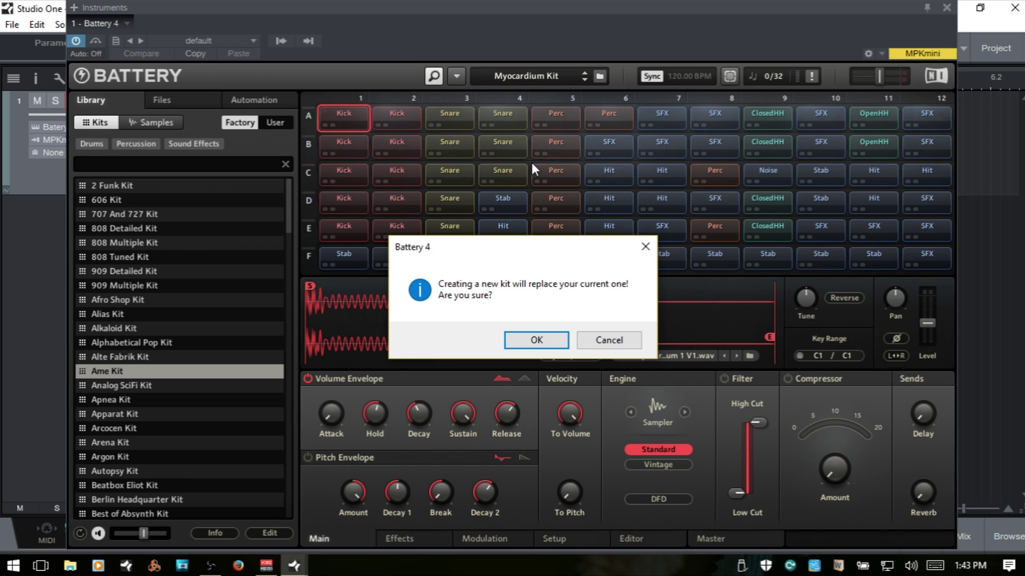
pyautogui.click(531, 337)
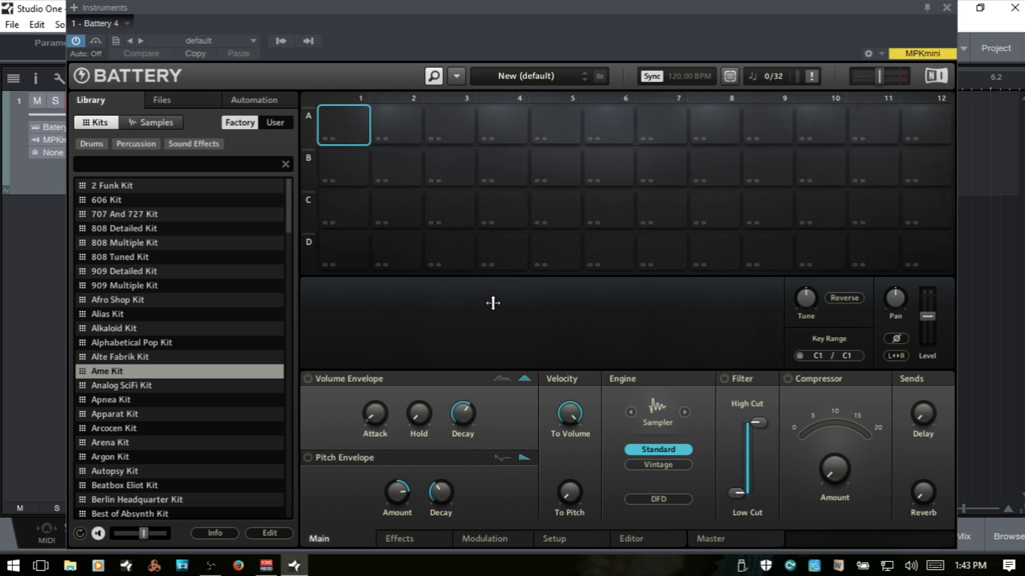
pyautogui.click(458, 77)
pyautogui.moveTo(483, 94)
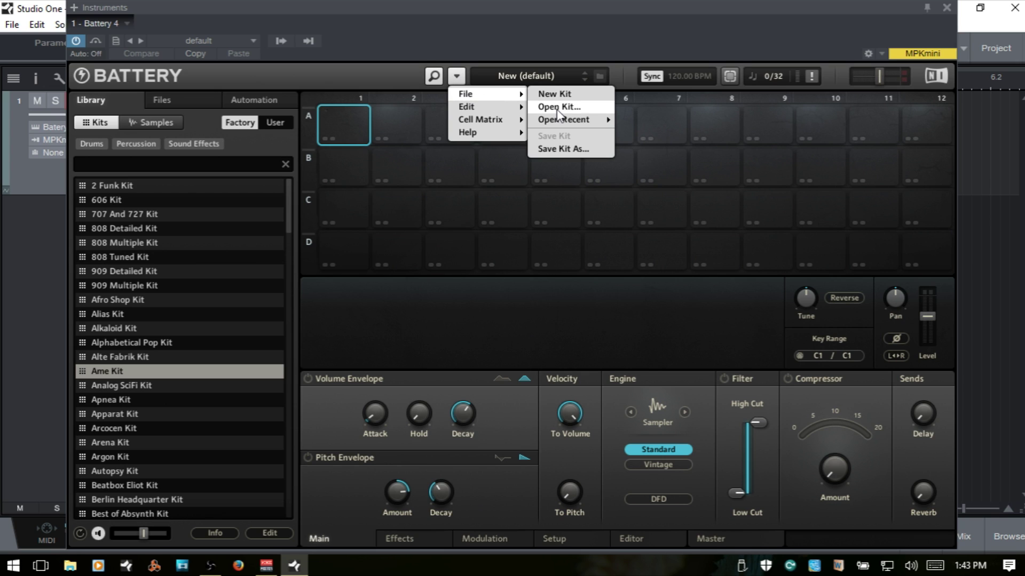
pyautogui.click(560, 95)
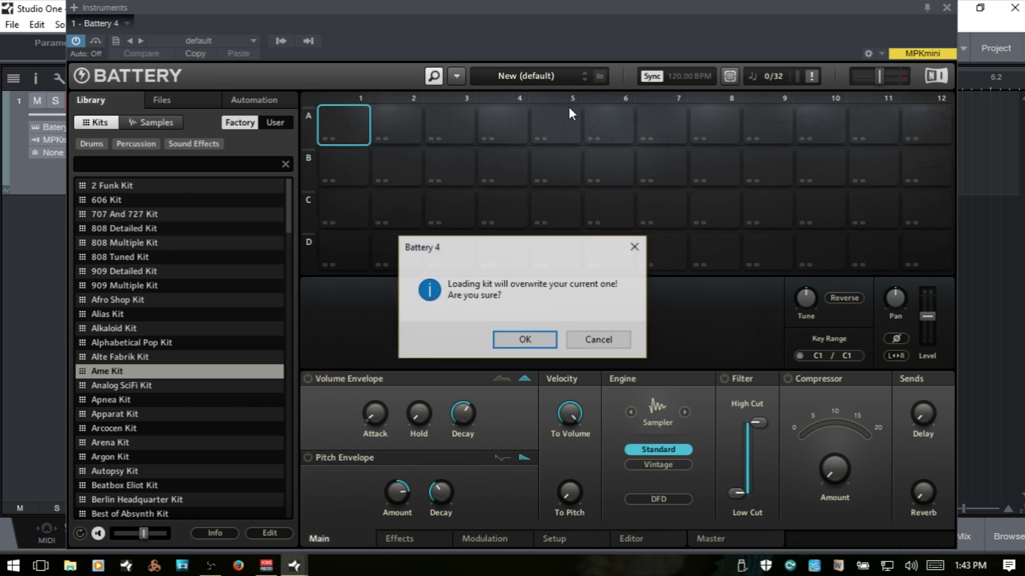
pyautogui.click(524, 341)
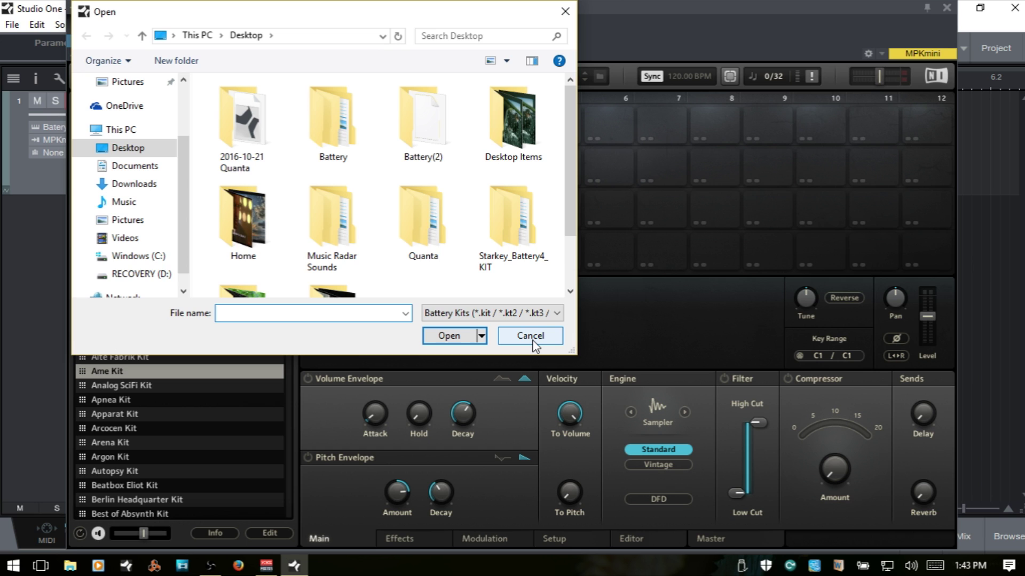
pyautogui.click(530, 336)
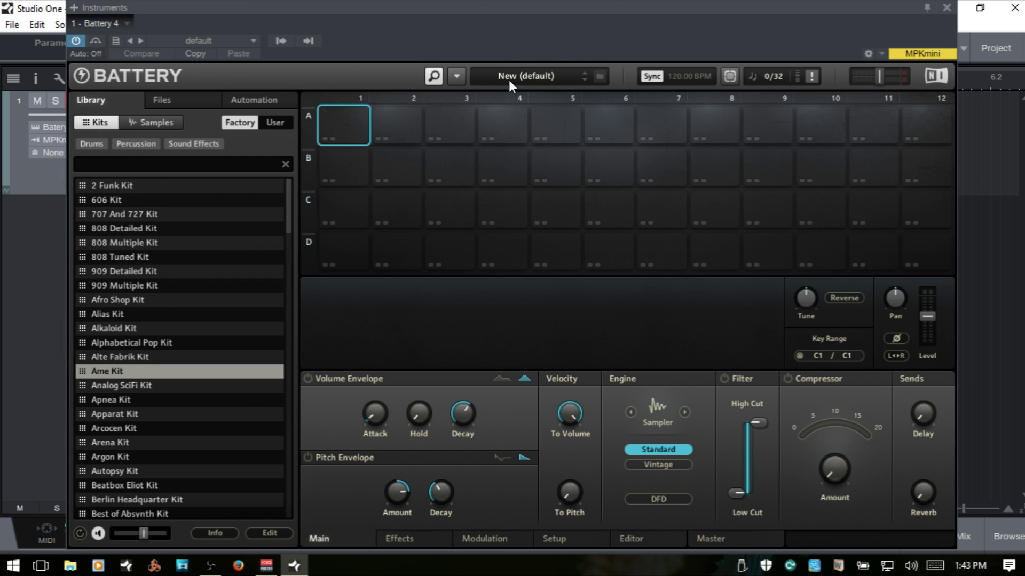
pyautogui.click(455, 77)
pyautogui.moveTo(466, 94)
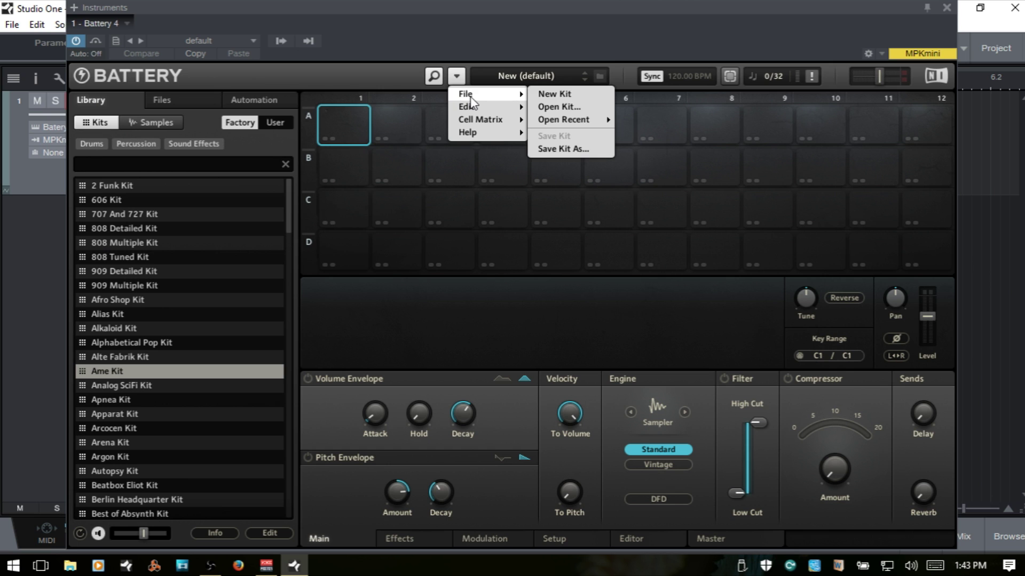
pyautogui.moveTo(564, 119)
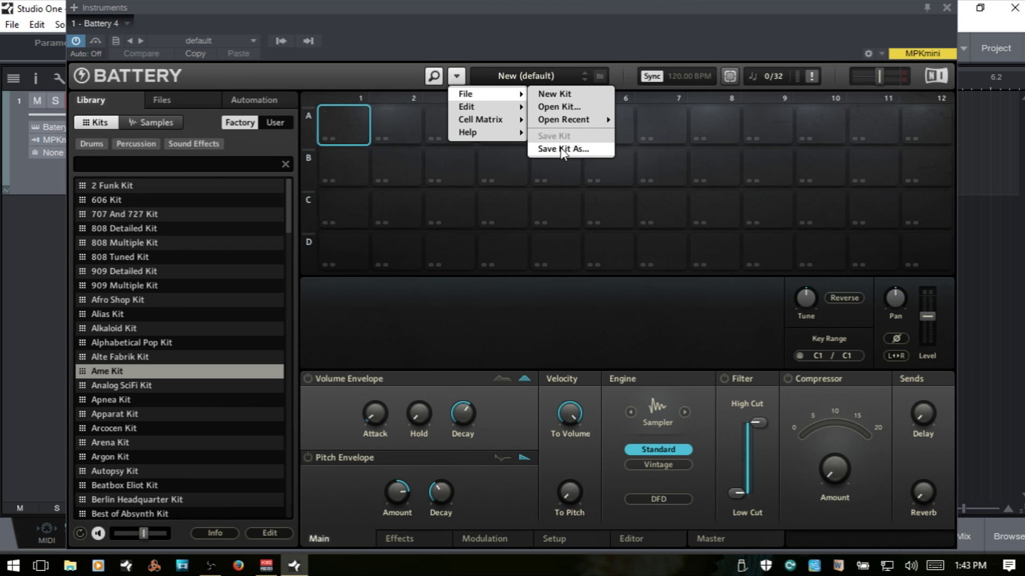
pyautogui.click(560, 149)
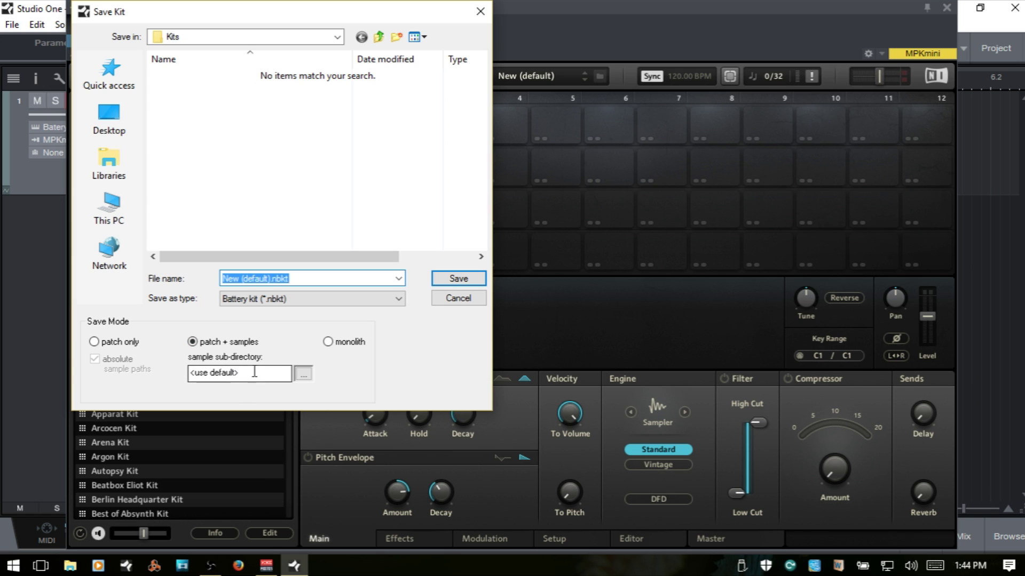
pyautogui.click(305, 374)
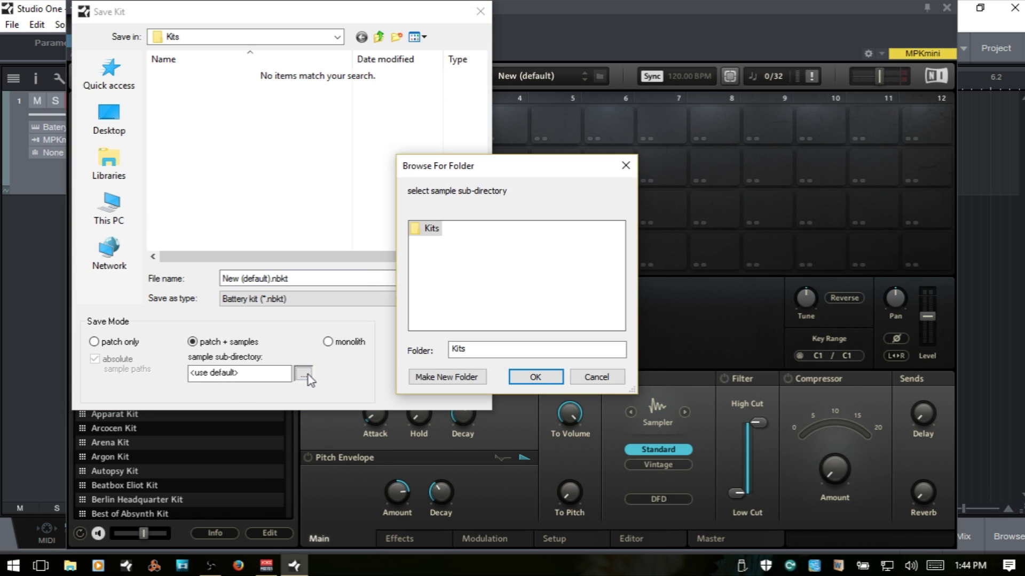
pyautogui.click(603, 380)
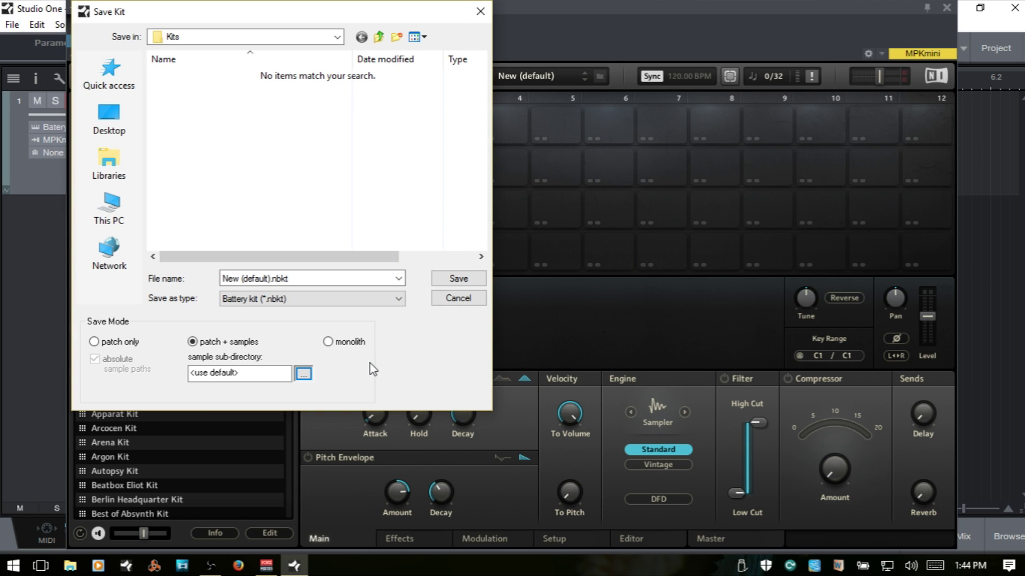
pyautogui.click(329, 343)
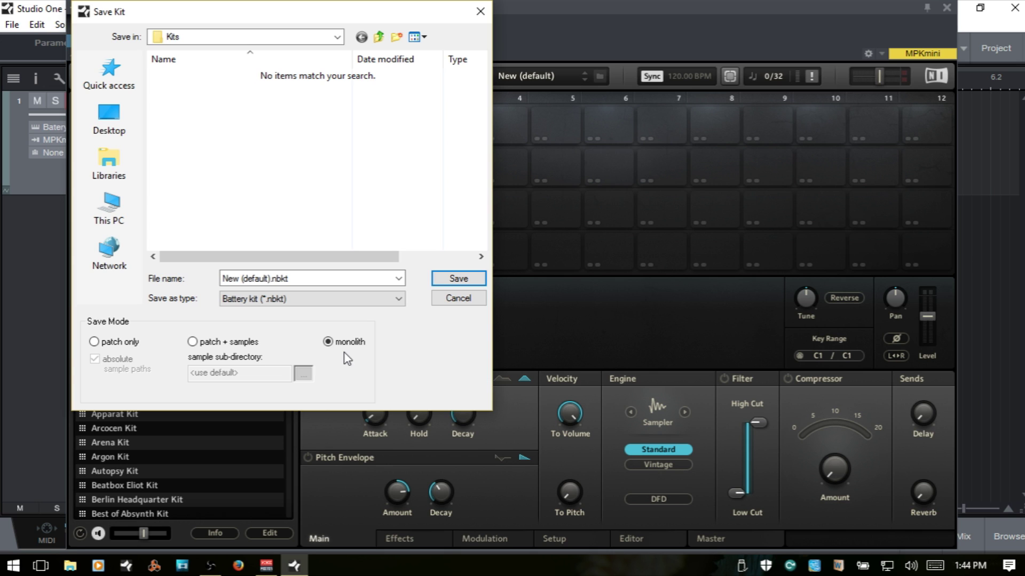
pyautogui.click(455, 299)
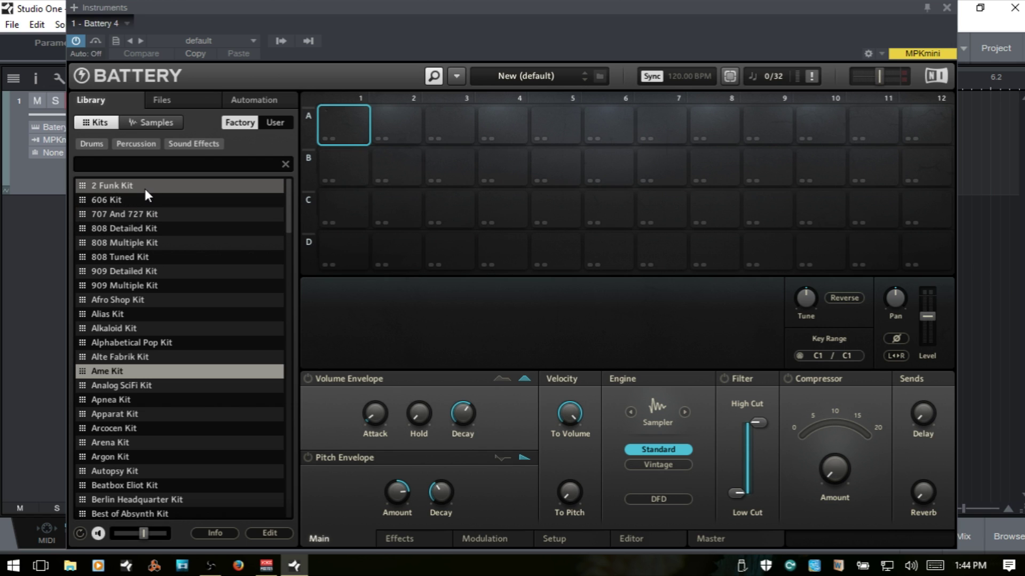
# Select 2 Funk Kit in the Library, then drag 606 Kit onto the pad grid
pyautogui.click(130, 185)
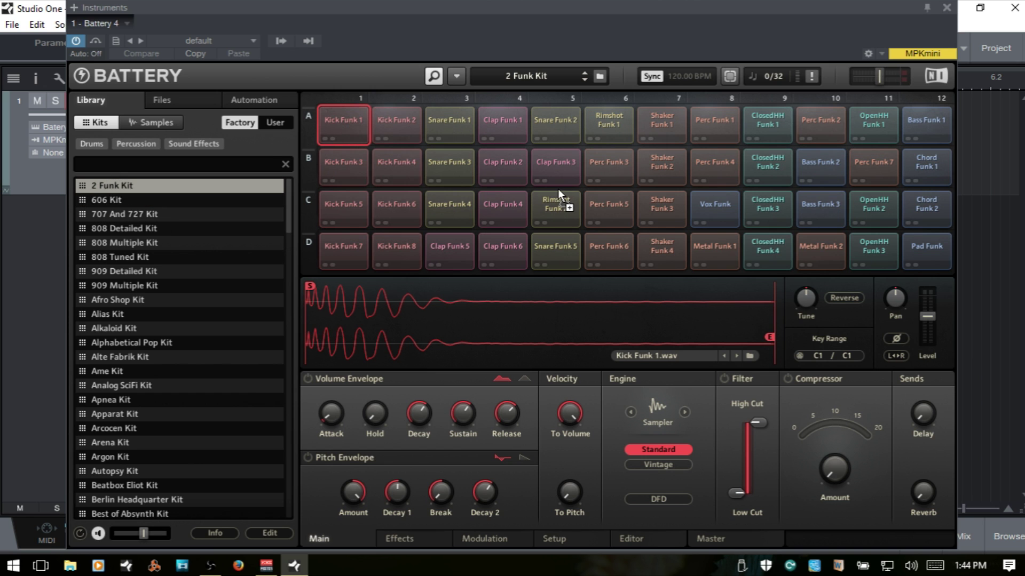
pyautogui.moveTo(558, 196); pyautogui.dragTo(557, 195)
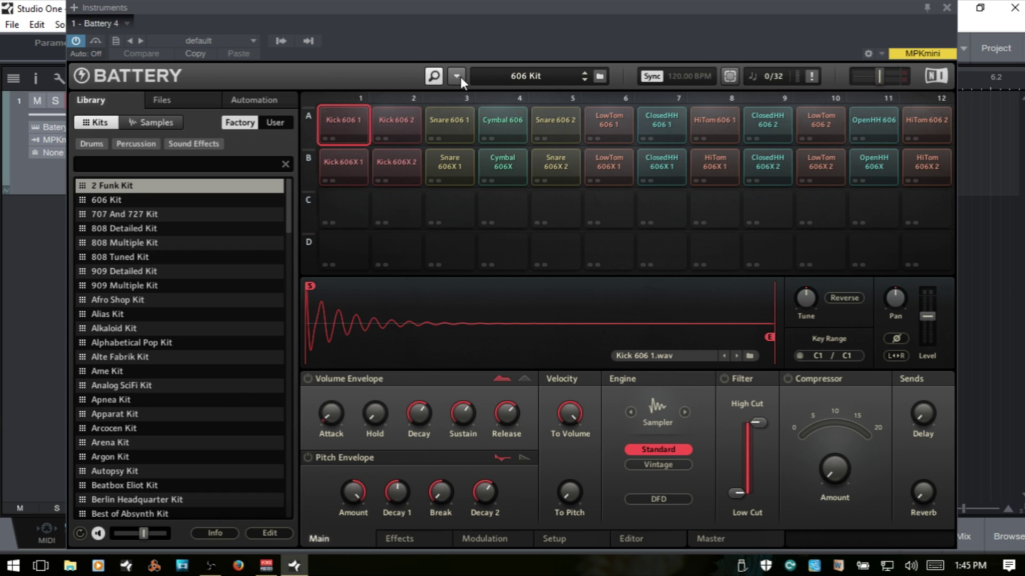
pyautogui.click(458, 76)
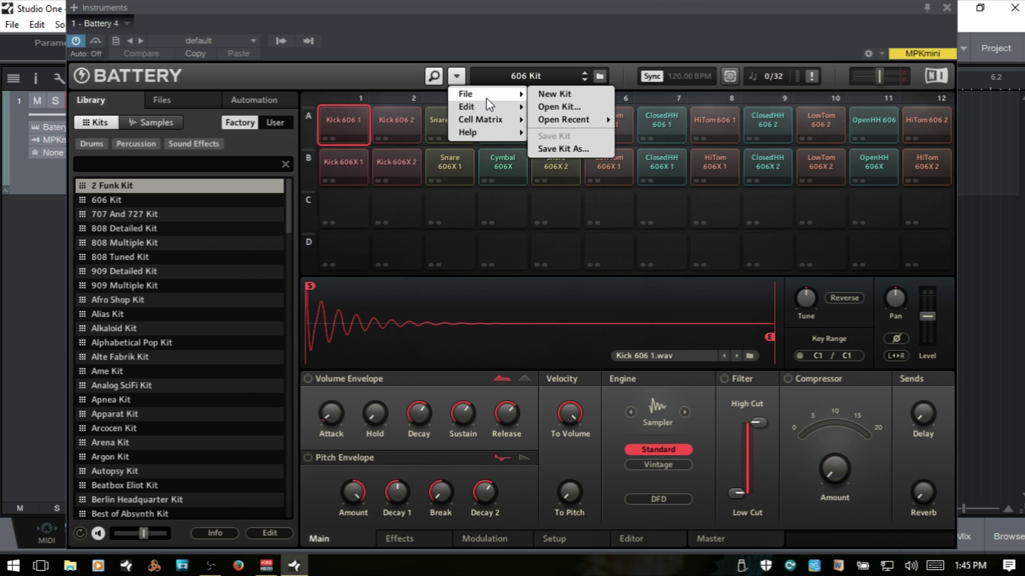
pyautogui.moveTo(467, 107)
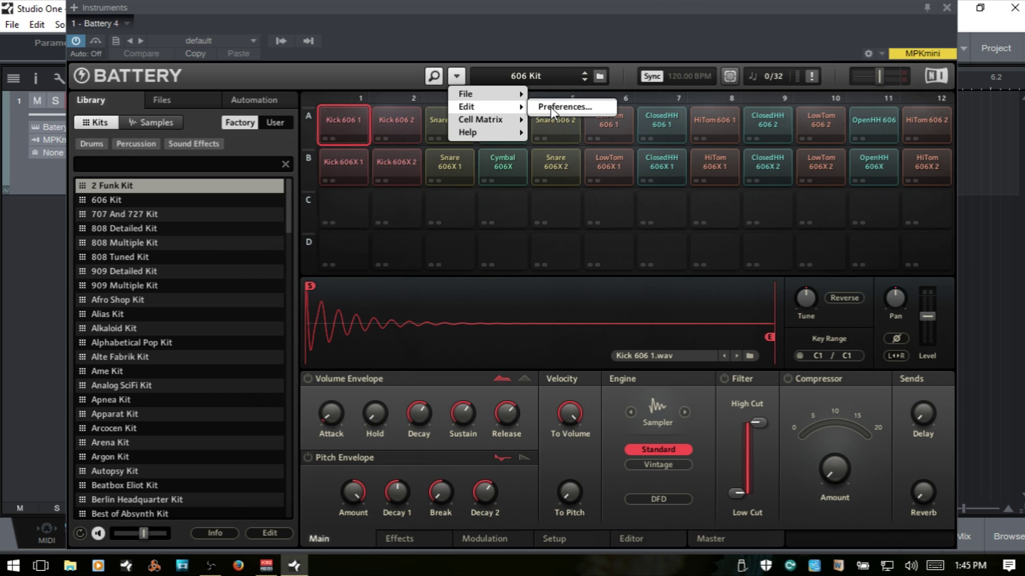
pyautogui.click(551, 107)
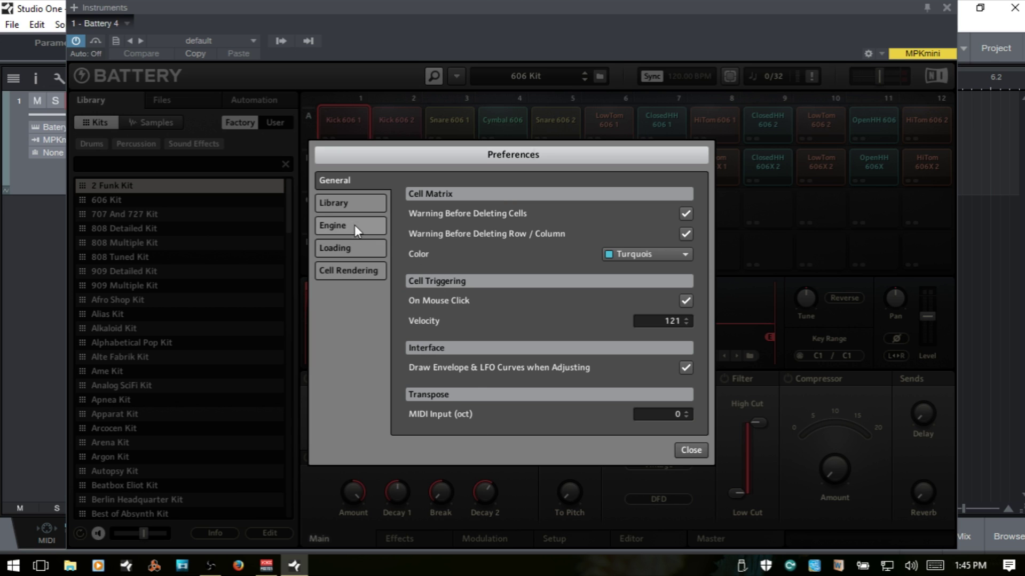
pyautogui.click(337, 202)
pyautogui.click(338, 220)
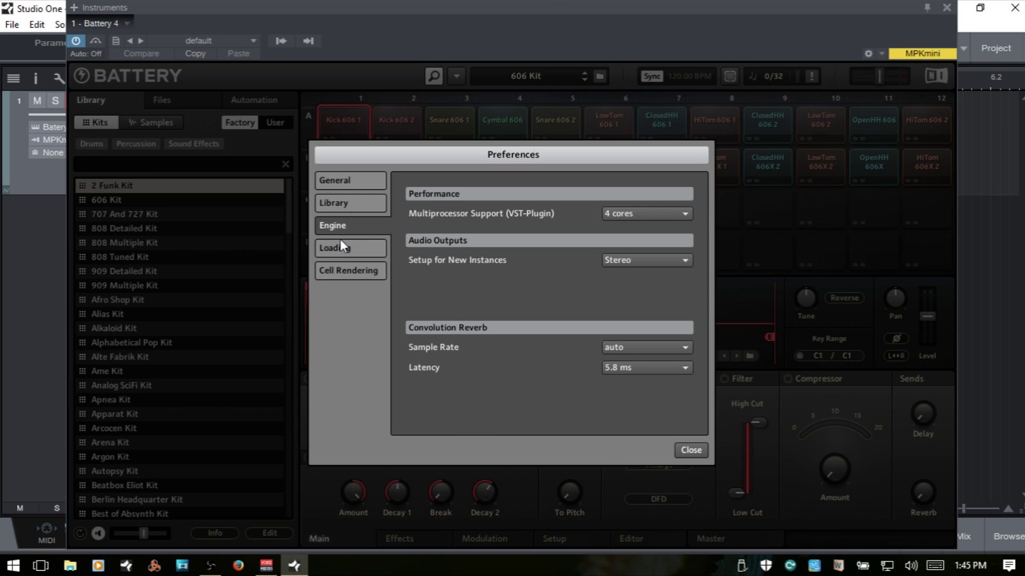
pyautogui.click(339, 247)
pyautogui.click(345, 271)
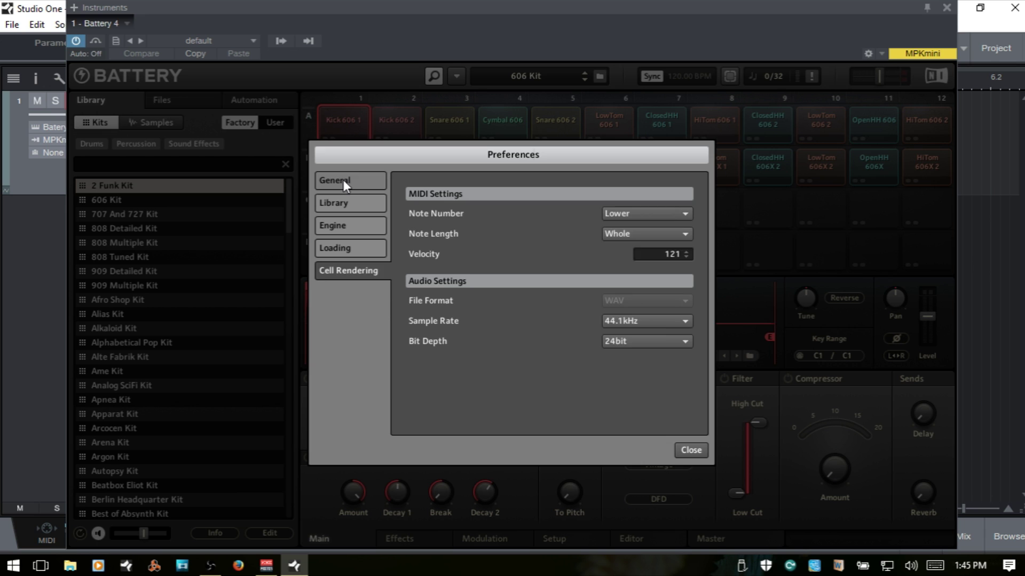
pyautogui.click(343, 180)
pyautogui.click(683, 449)
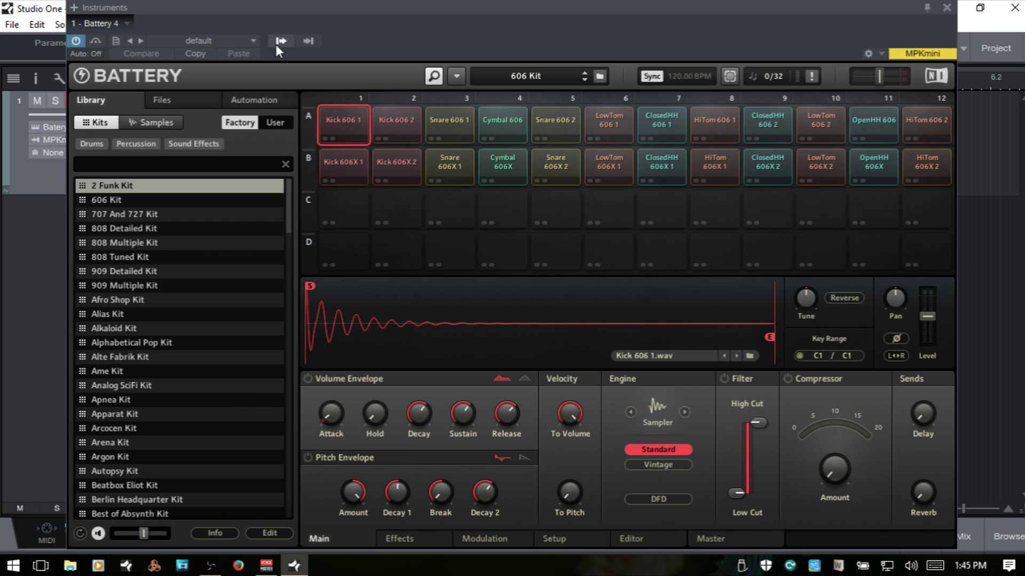
pyautogui.click(456, 76)
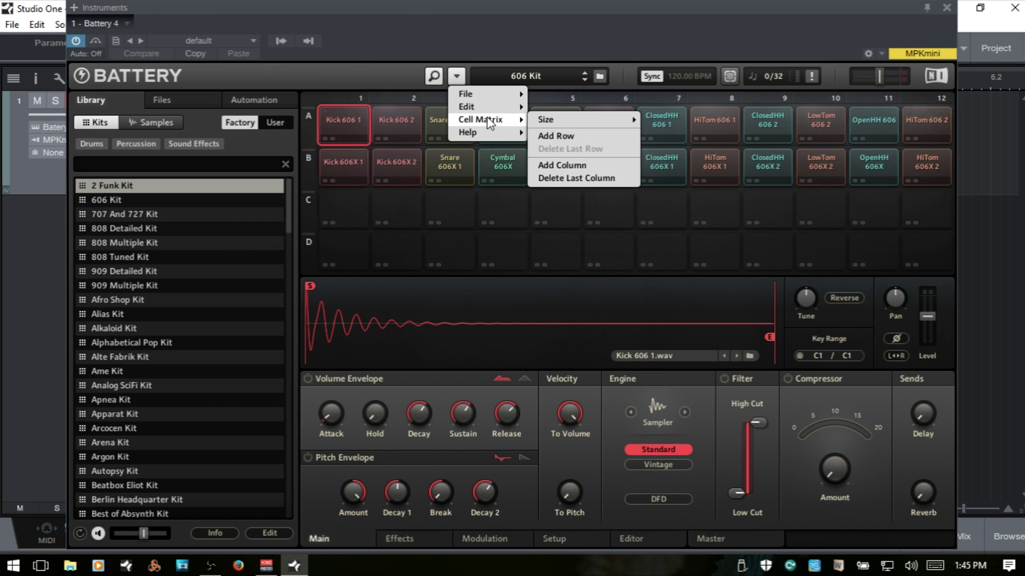
pyautogui.moveTo(546, 119)
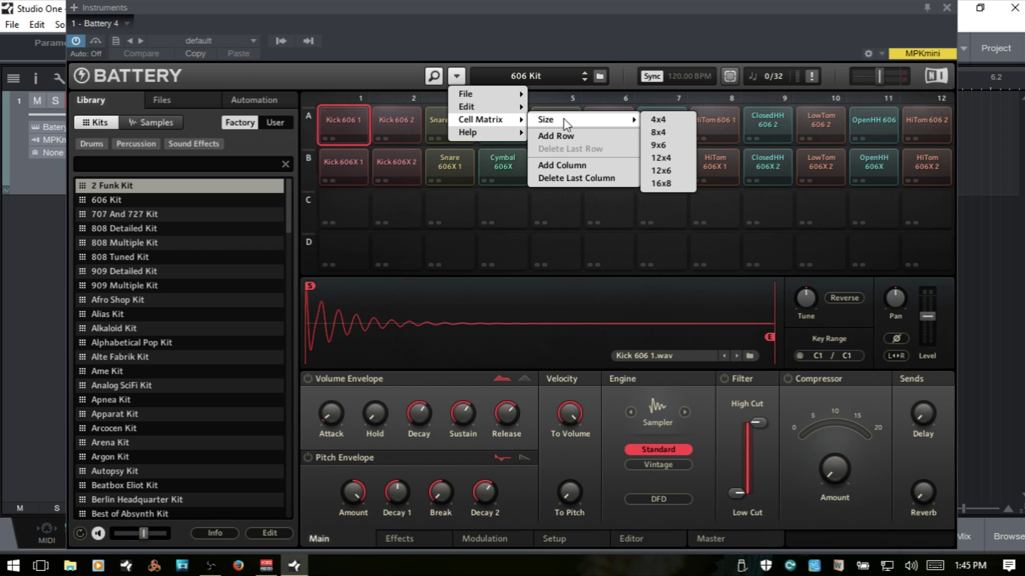
pyautogui.click(658, 120)
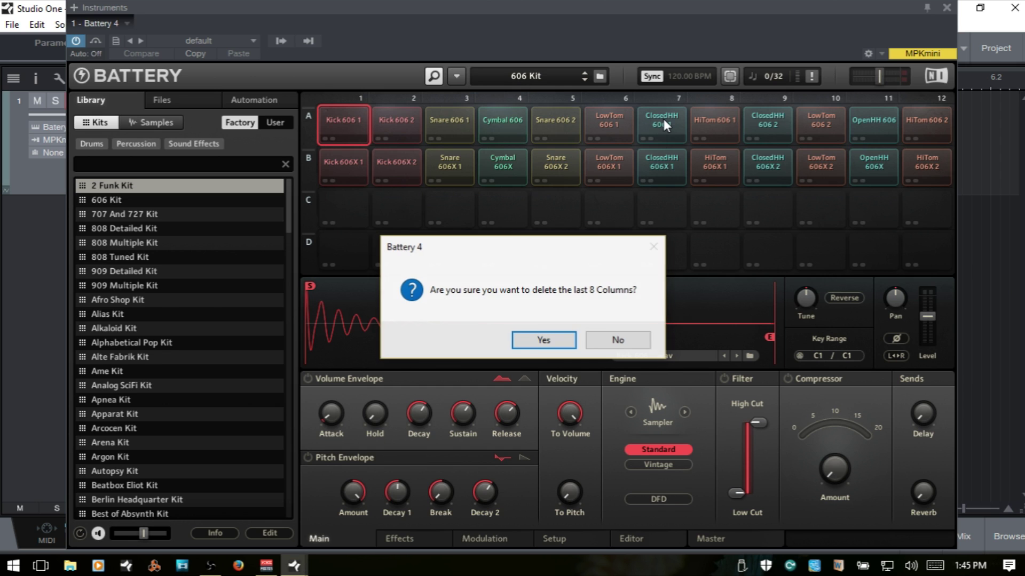
pyautogui.click(543, 350)
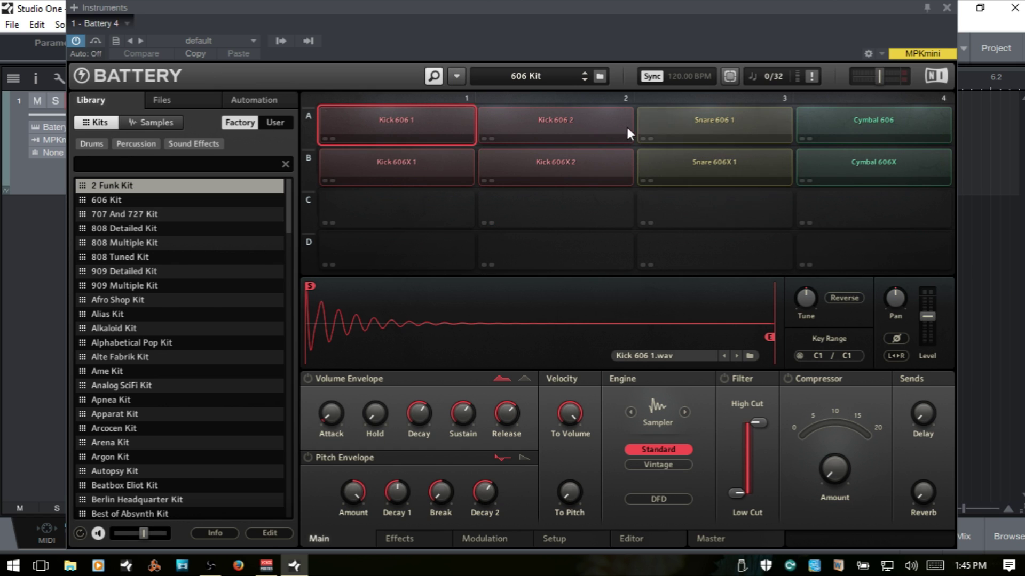
pyautogui.click(455, 76)
pyautogui.moveTo(481, 119)
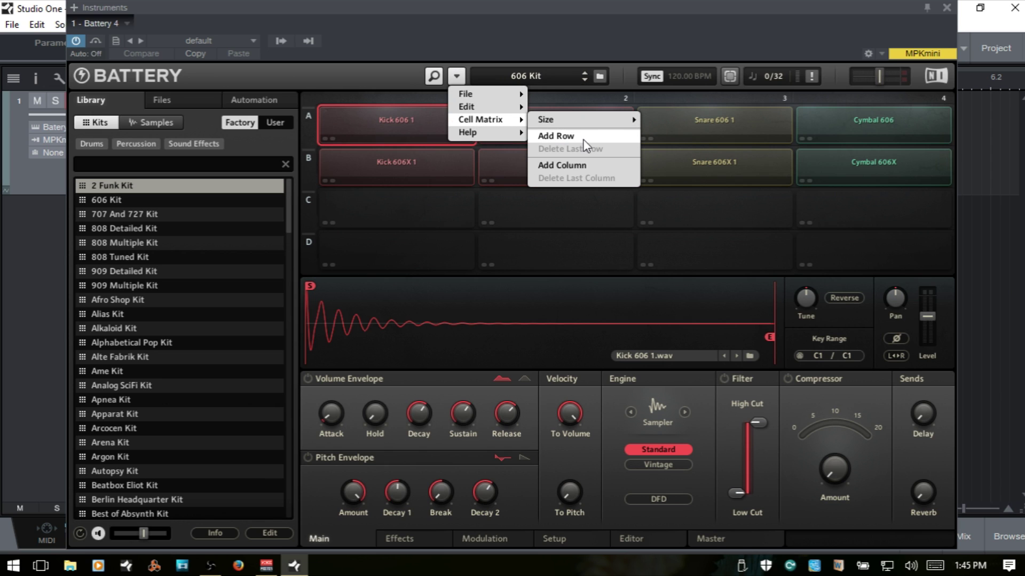
pyautogui.click(584, 147)
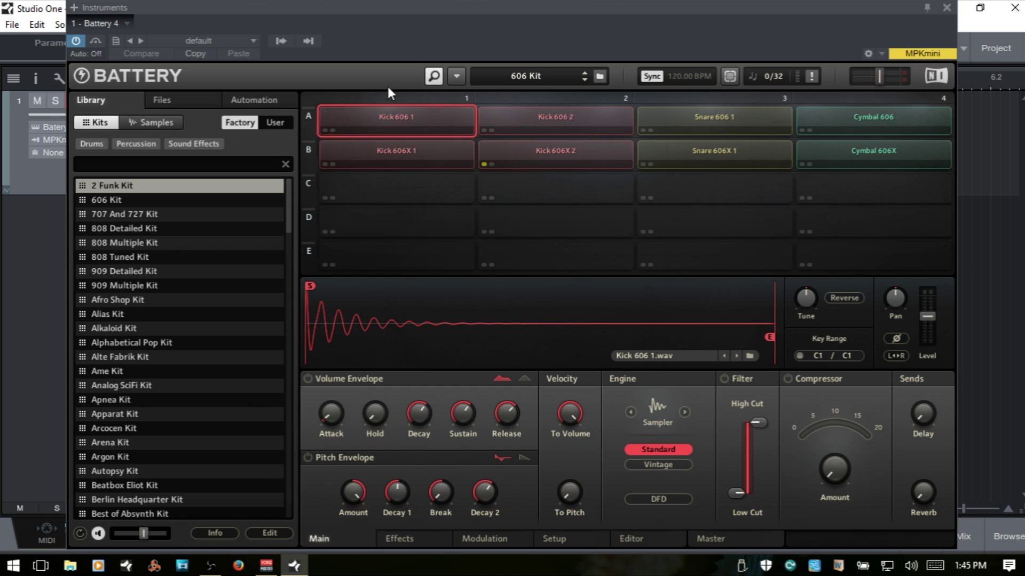
pyautogui.click(455, 77)
pyautogui.moveTo(481, 120)
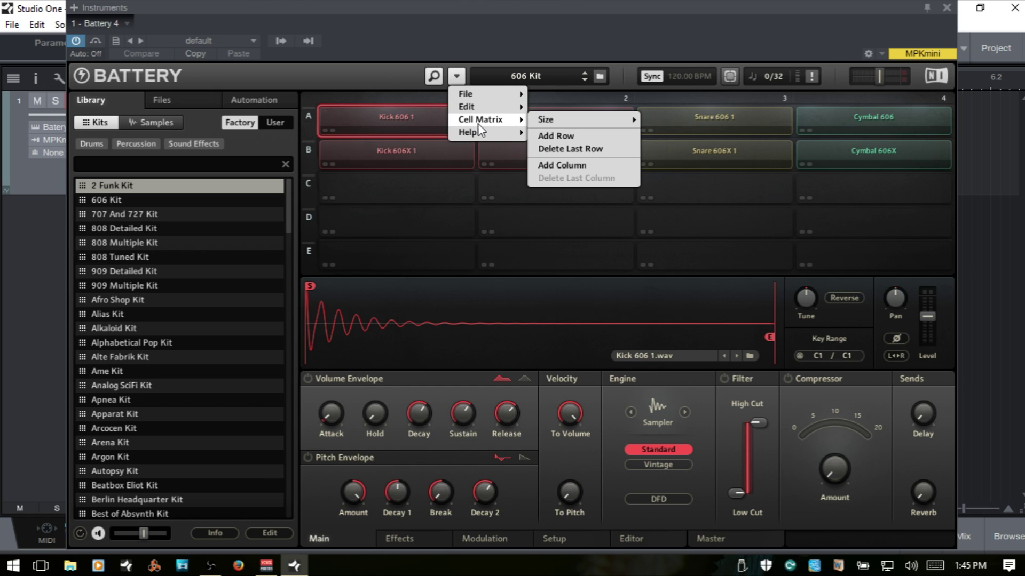
pyautogui.click(587, 149)
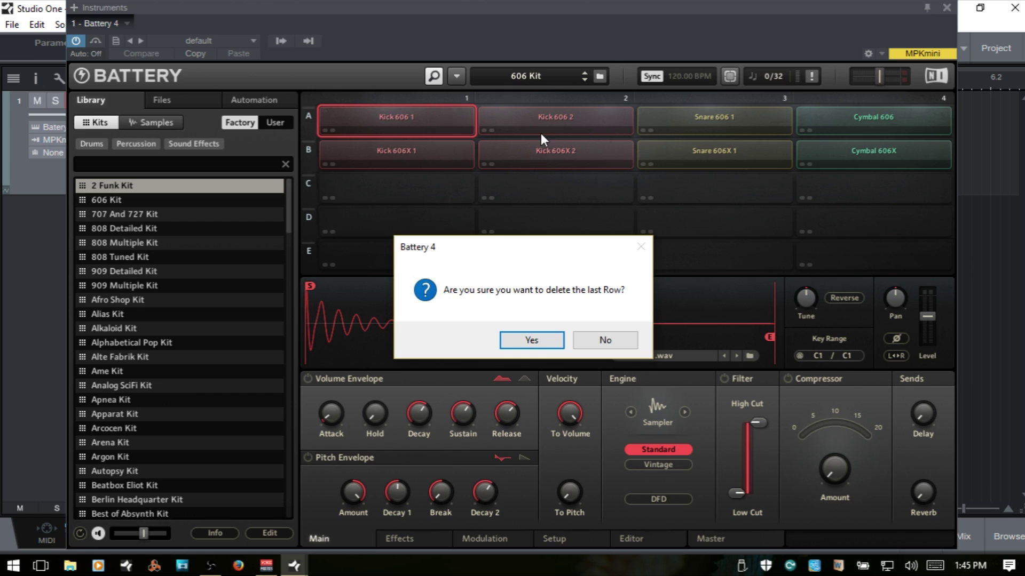
pyautogui.click(536, 339)
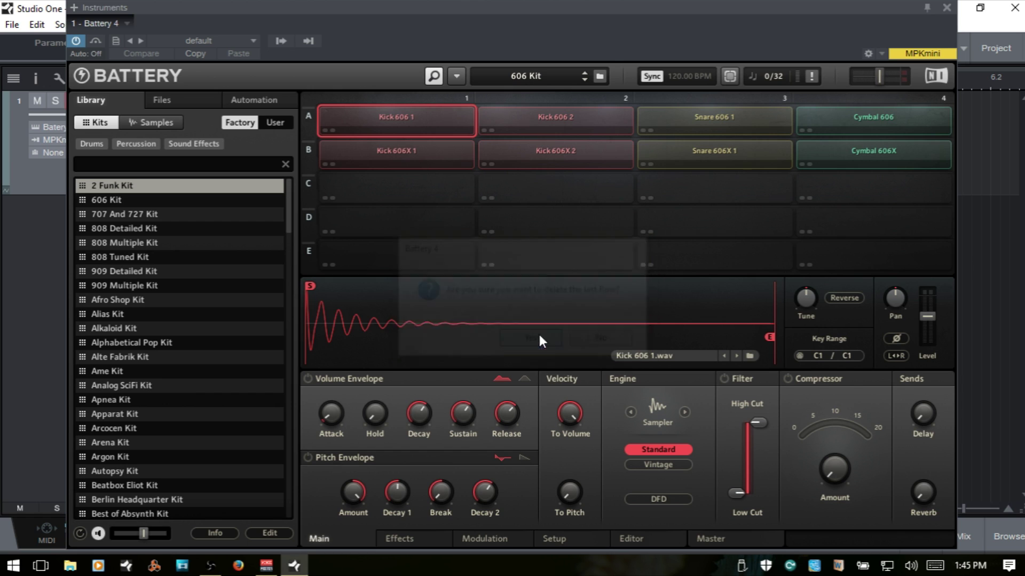
pyautogui.click(458, 76)
pyautogui.moveTo(483, 120)
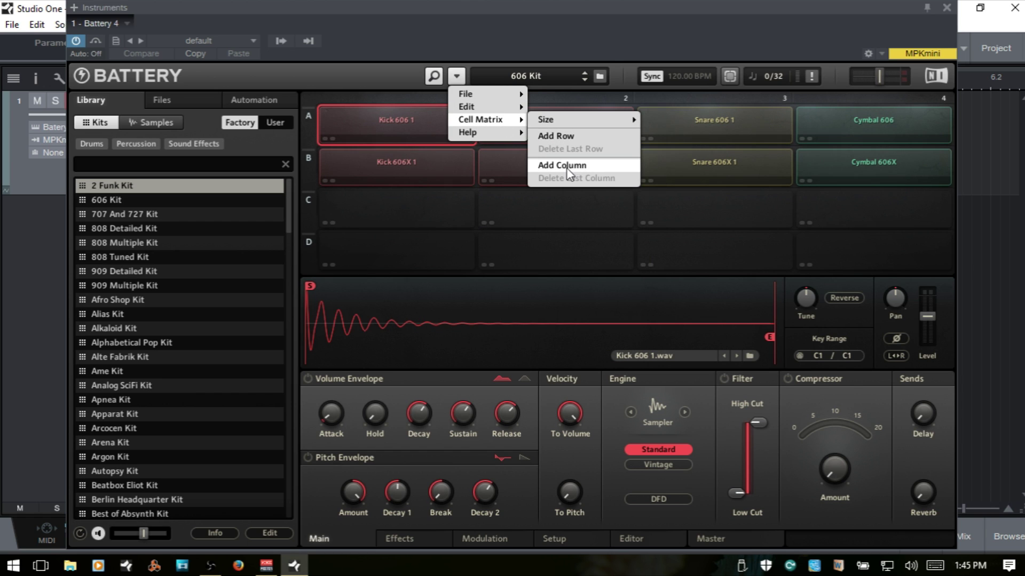
pyautogui.click(568, 166)
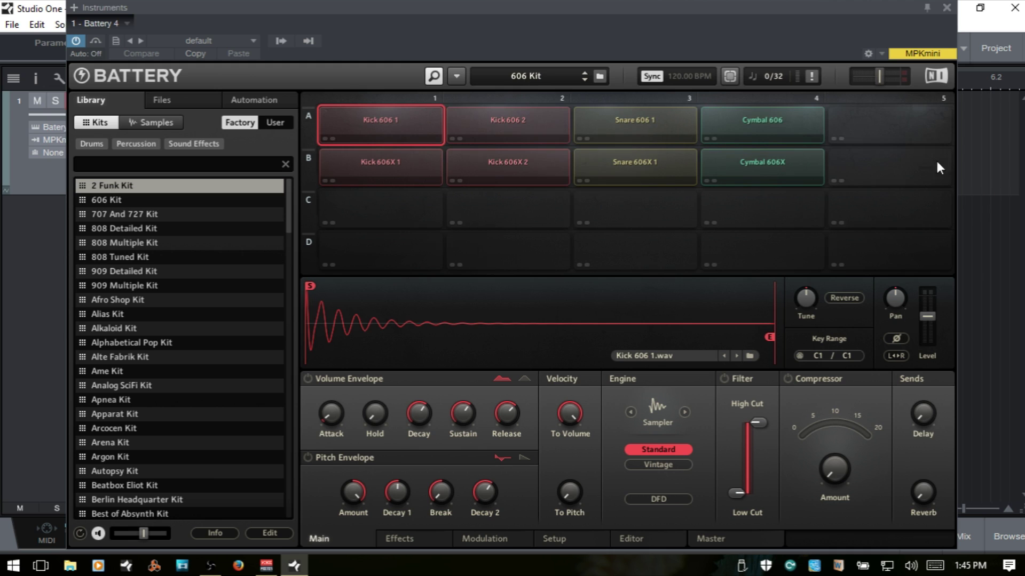
pyautogui.click(455, 75)
pyautogui.moveTo(545, 120)
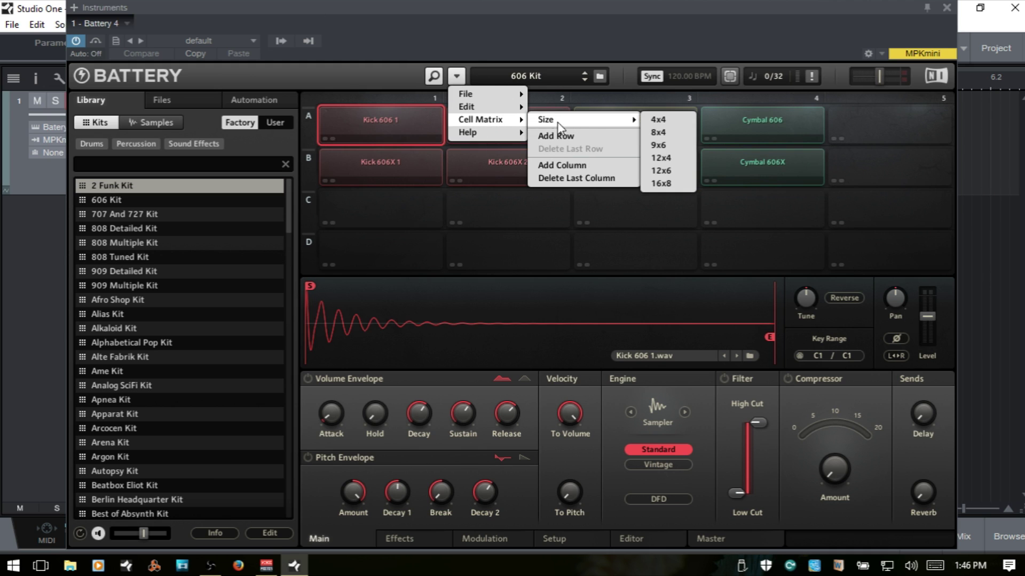
pyautogui.click(573, 178)
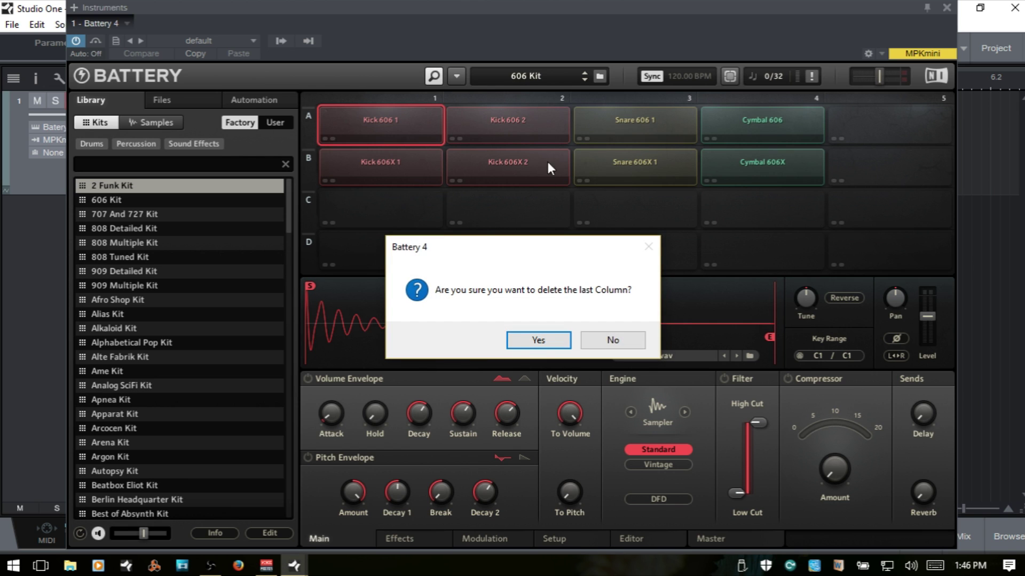
pyautogui.click(536, 345)
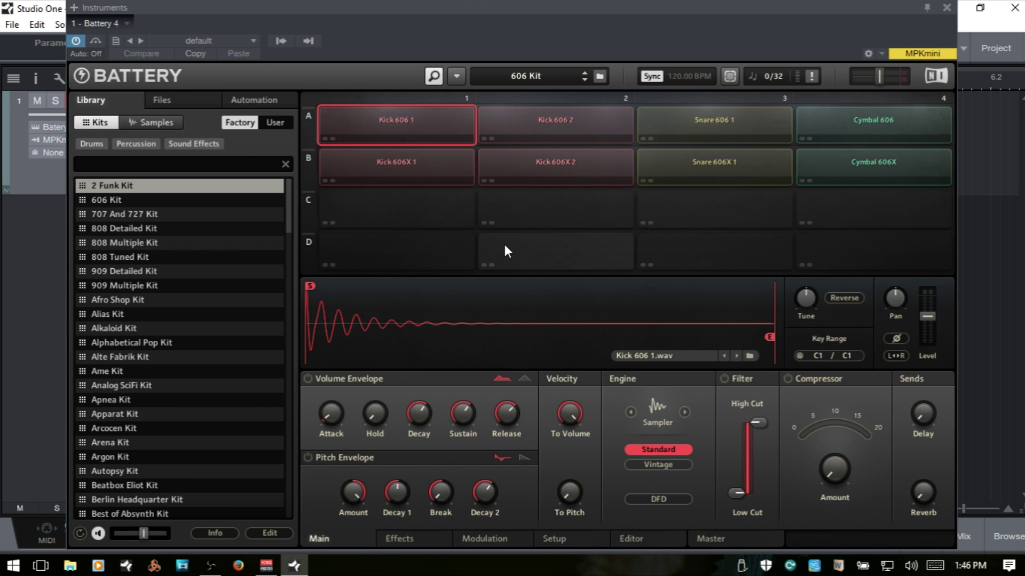
pyautogui.click(456, 77)
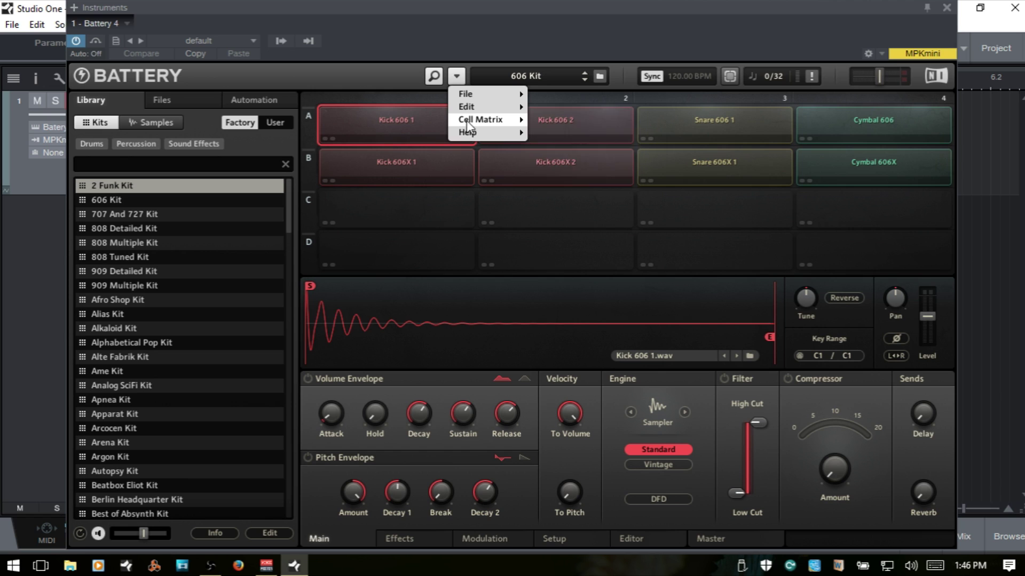
pyautogui.moveTo(469, 132)
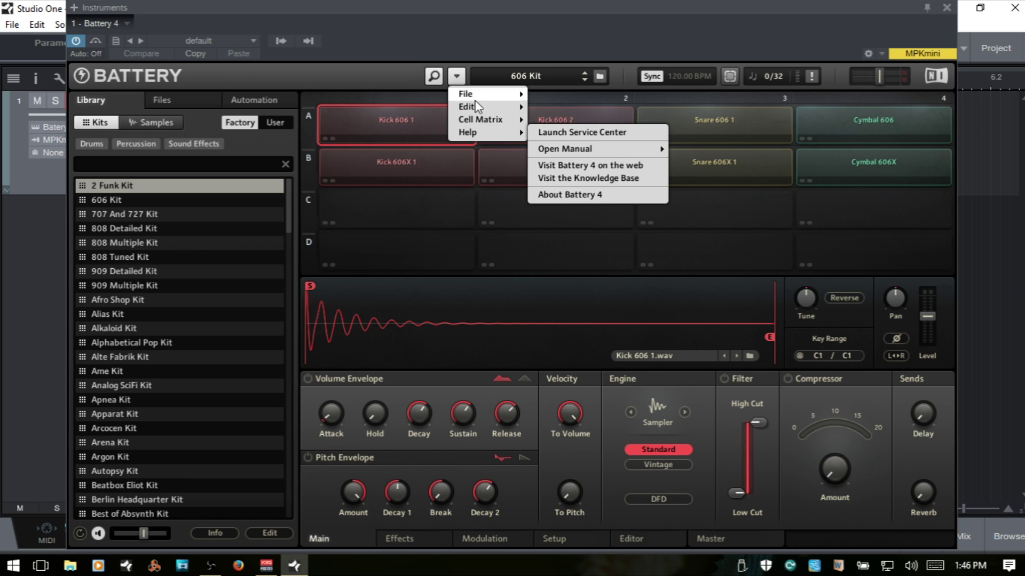
pyautogui.click(457, 77)
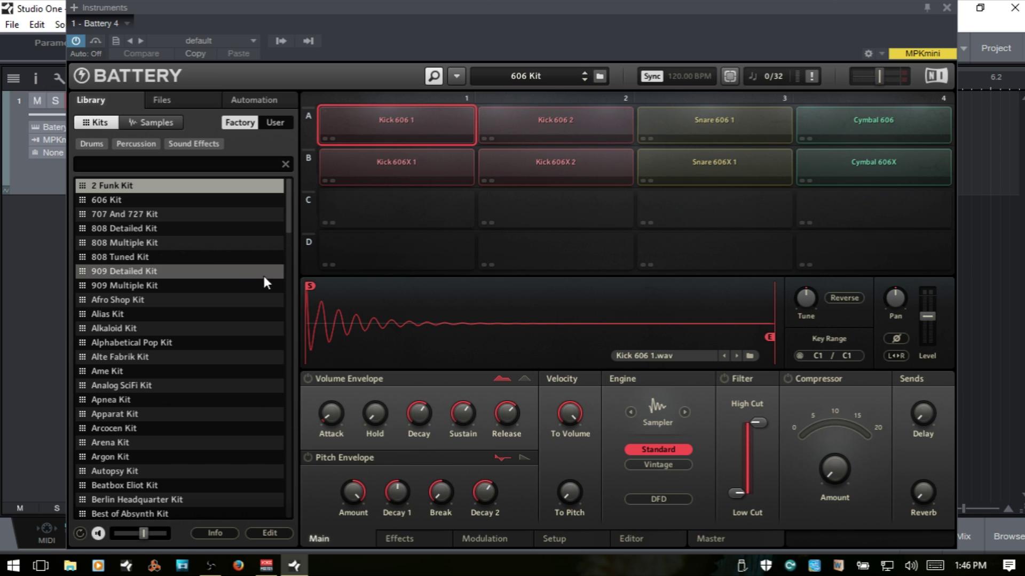
# Show the Files tab, then move the plug-in window left to reveal Studio One's arrangement
pyautogui.click(600, 76)
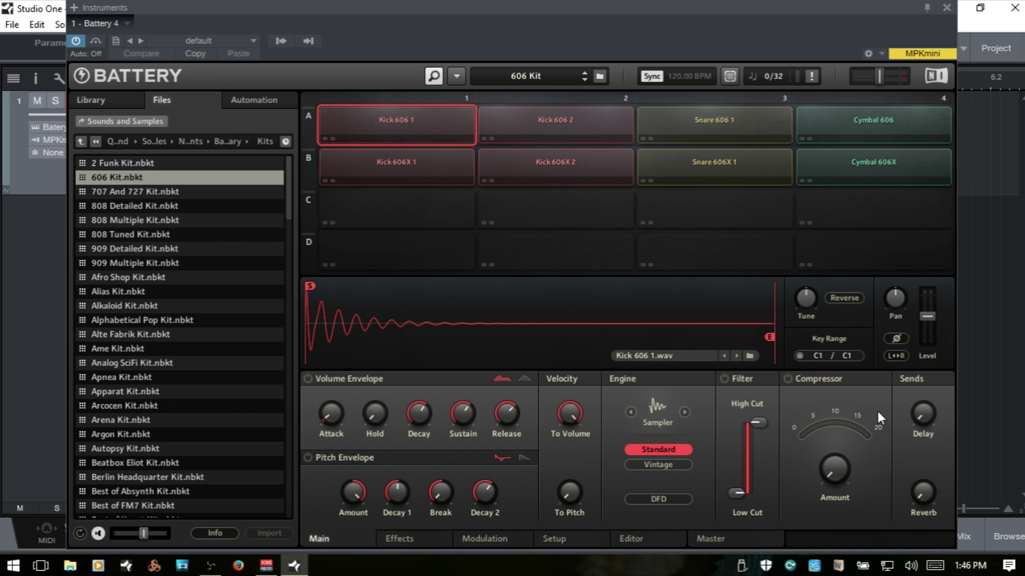
pyautogui.moveTo(571, 6)
pyautogui.mouseDown()
pyautogui.moveTo(256, 2)
pyautogui.moveTo(269, 5)
pyautogui.mouseUp()
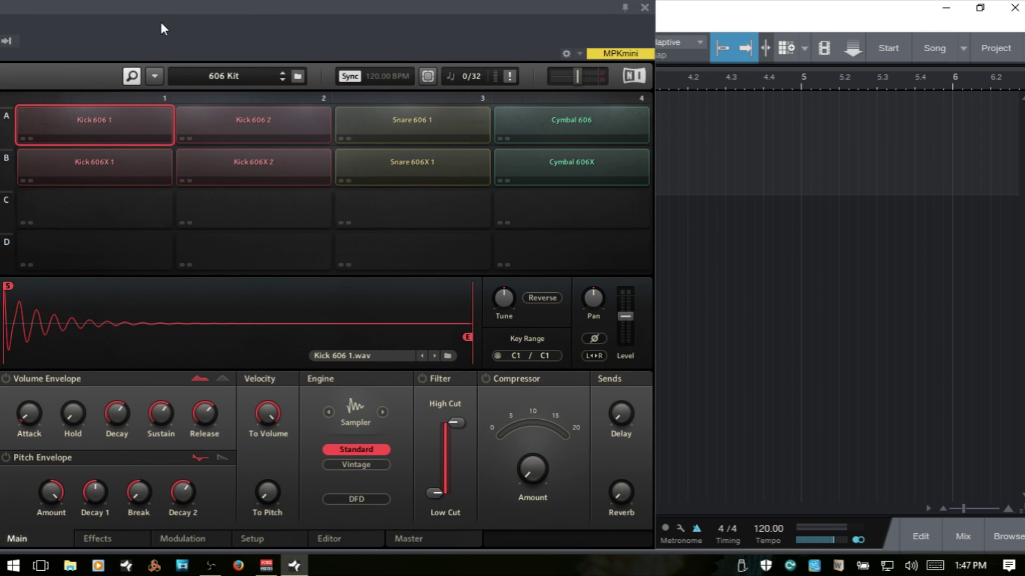
# Move the window back, unsync and raise the tempo toward 200 BPM, then resync at 120
pyautogui.moveTo(231, 10); pyautogui.dragTo(539, 12)
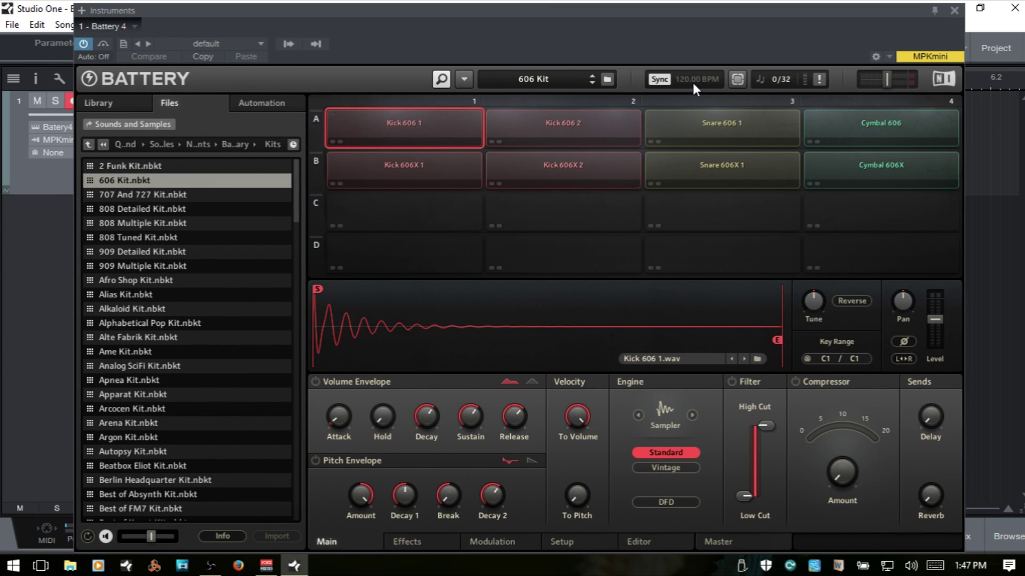
pyautogui.click(661, 84)
pyautogui.moveTo(687, 78)
pyautogui.mouseDown()
pyautogui.moveTo(690, 55)
pyautogui.moveTo(692, 96)
pyautogui.mouseUp()
pyautogui.click(654, 76)
# Enable Selection Follows MIDI Input, play a pad to select Cymbal 606, then disable it
pyautogui.click(735, 80)
pyautogui.click(737, 79)
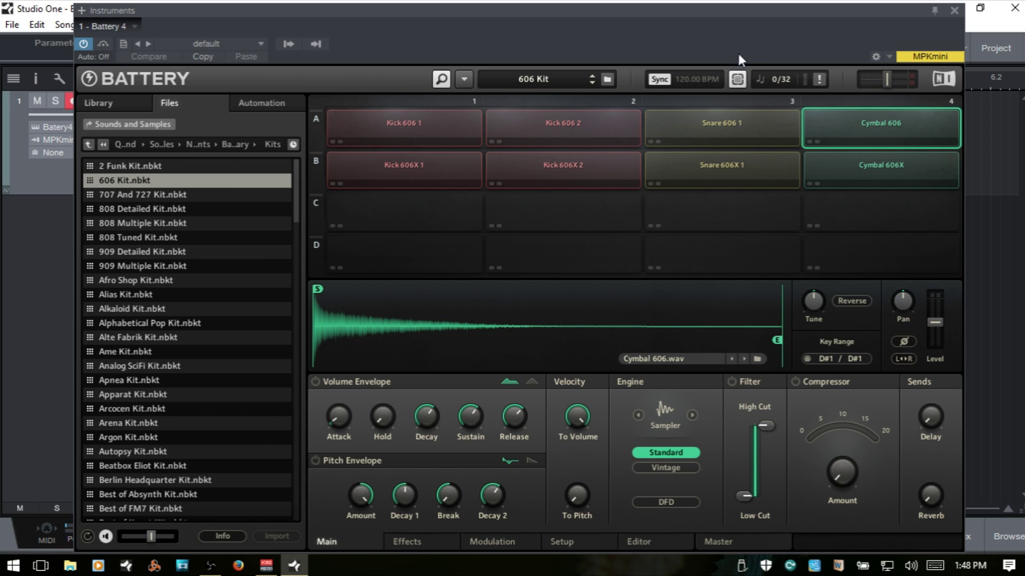
pyautogui.click(737, 79)
pyautogui.moveTo(785, 81); pyautogui.dragTo(787, 78)
pyautogui.write('32')
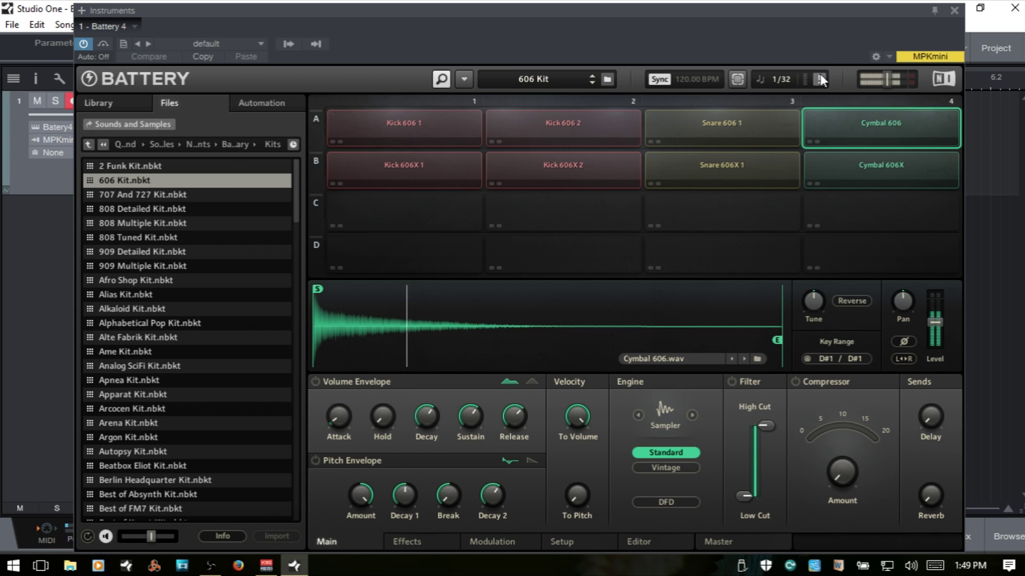
pyautogui.click(821, 77)
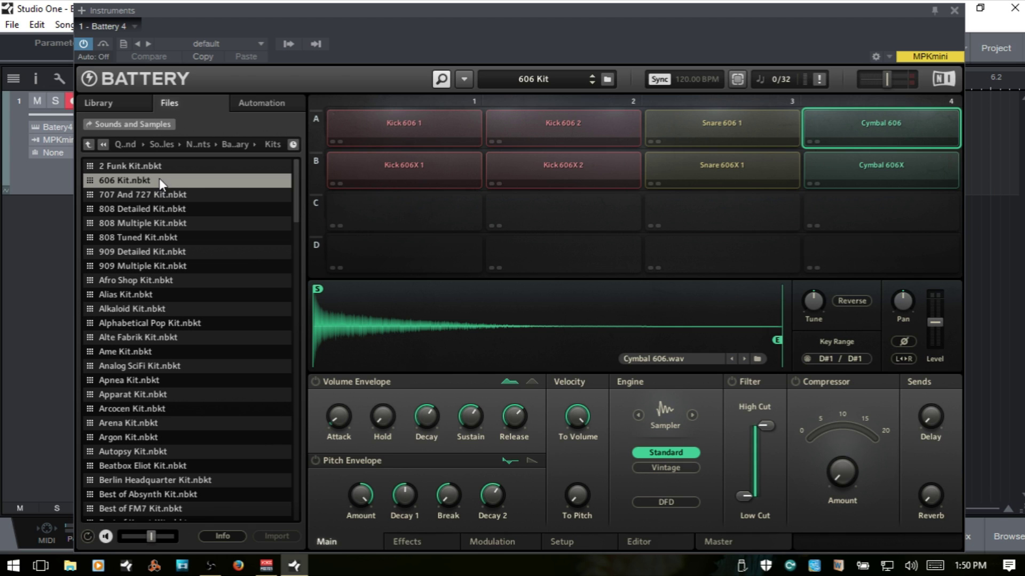
# In the Library, toggle the User then Factory kit filters, then list Samples instead of kits
pyautogui.click(104, 108)
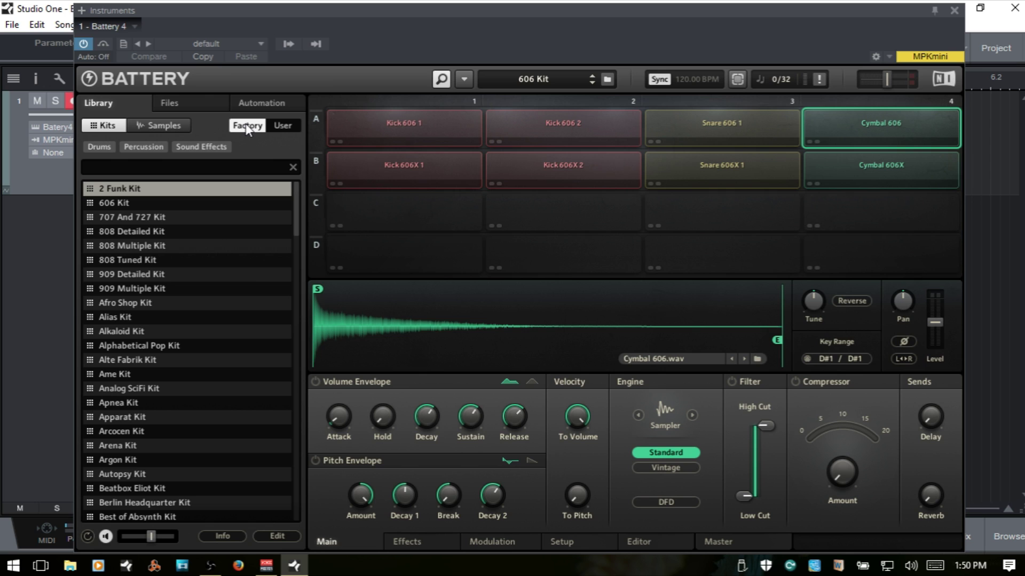
pyautogui.click(284, 126)
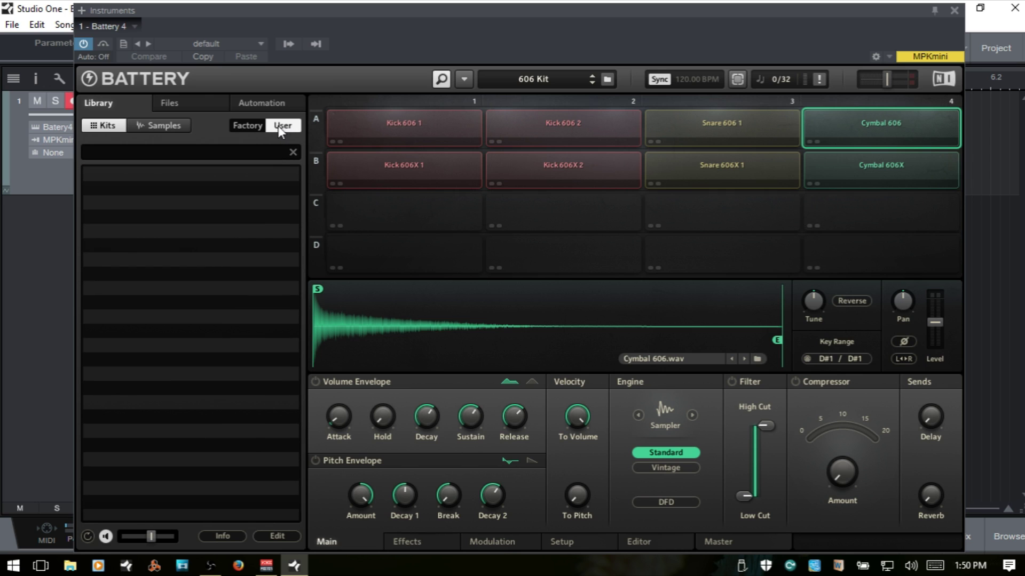
pyautogui.click(249, 125)
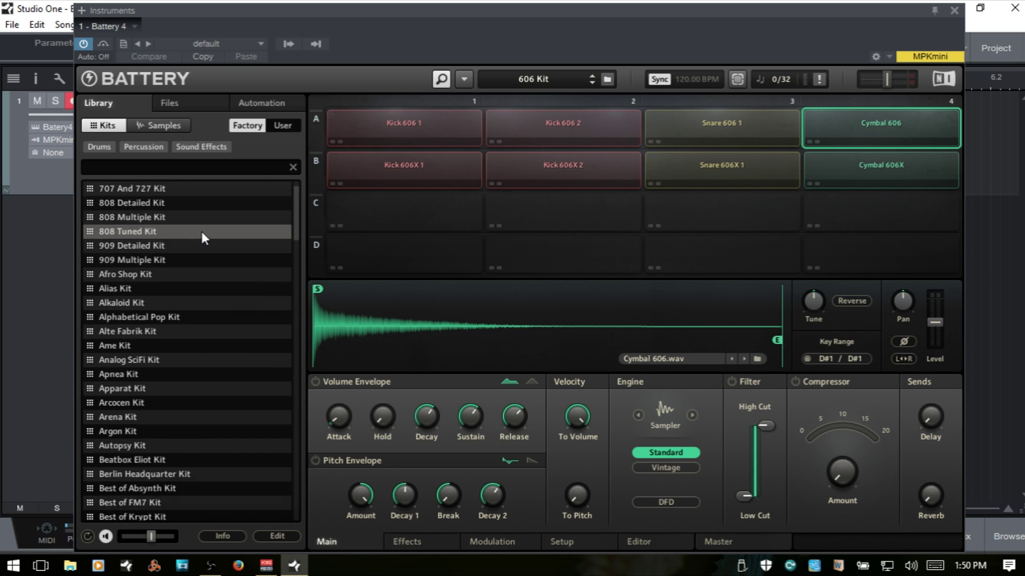
pyautogui.scroll(-2, 201, 229)
pyautogui.scroll(-2, 272, 234)
pyautogui.scroll(1, 208, 215)
pyautogui.scroll(2, 210, 208)
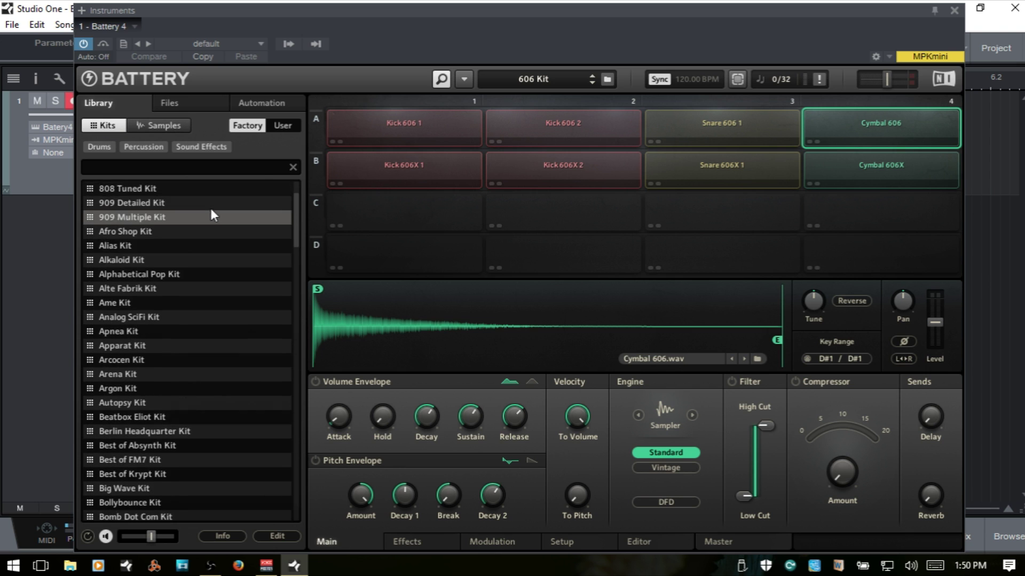
pyautogui.scroll(2, 211, 208)
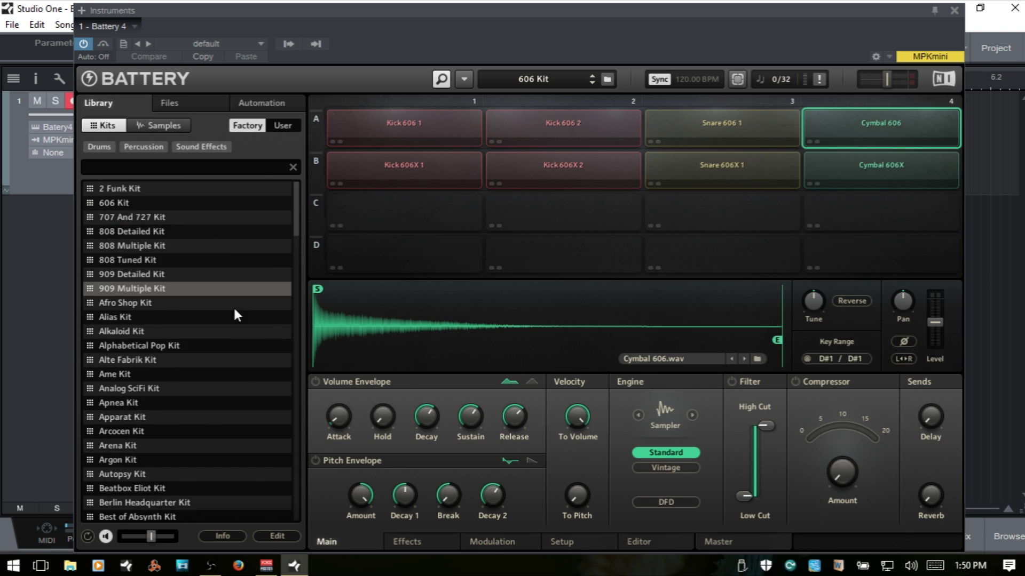
pyautogui.click(161, 123)
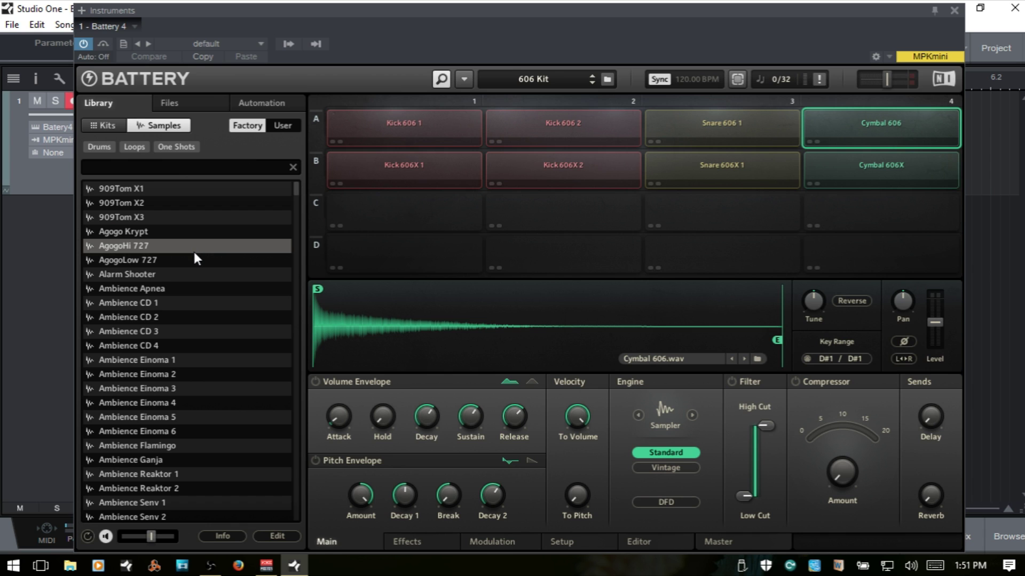
pyautogui.click(97, 126)
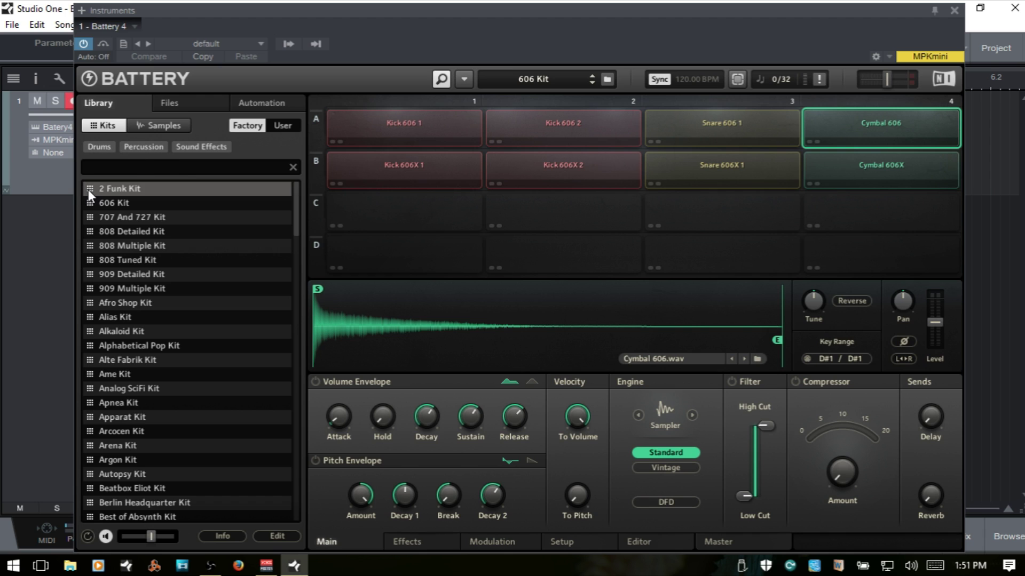
pyautogui.click(198, 148)
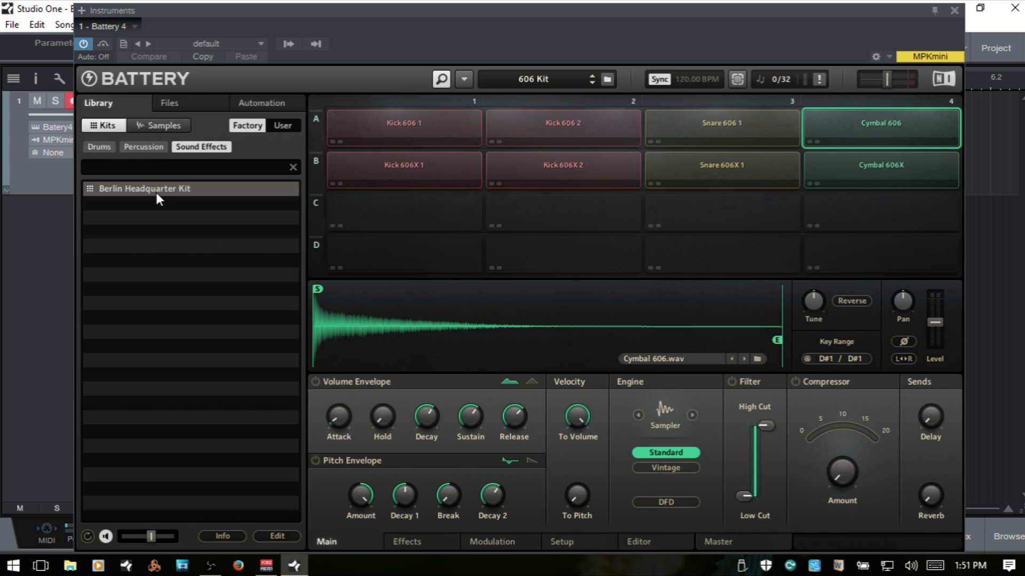
pyautogui.click(141, 150)
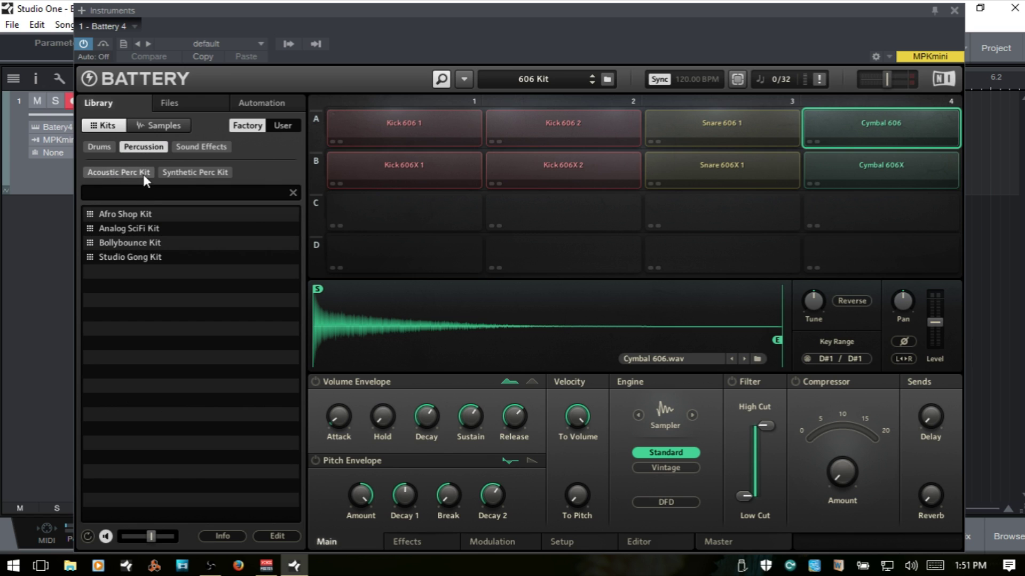
pyautogui.click(182, 173)
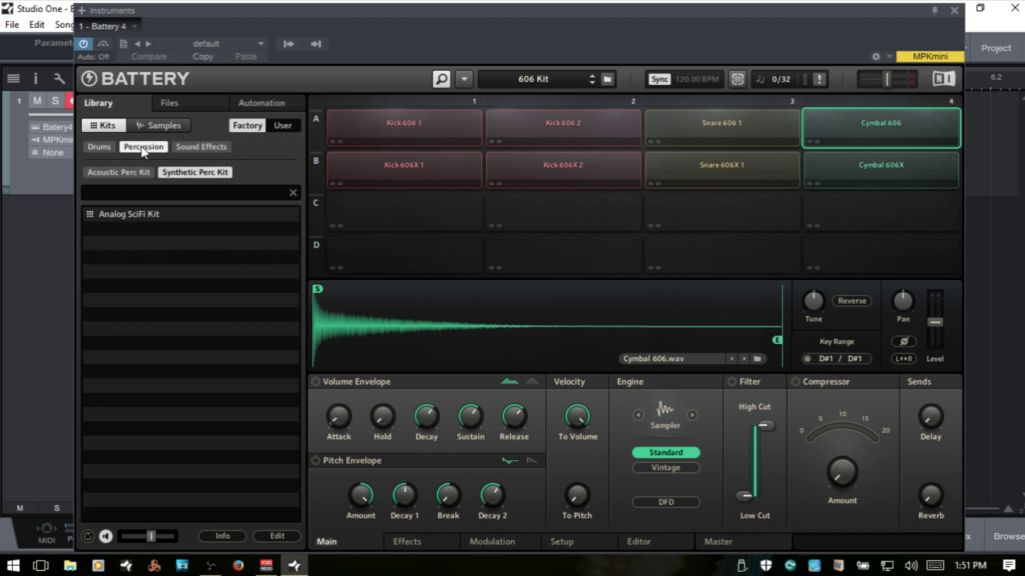
pyautogui.click(190, 171)
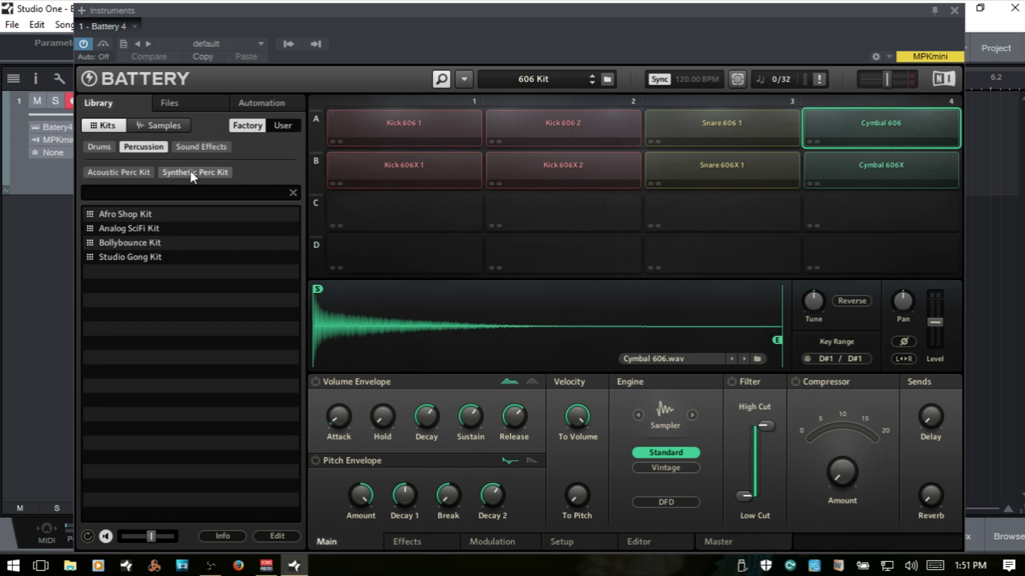
pyautogui.click(141, 149)
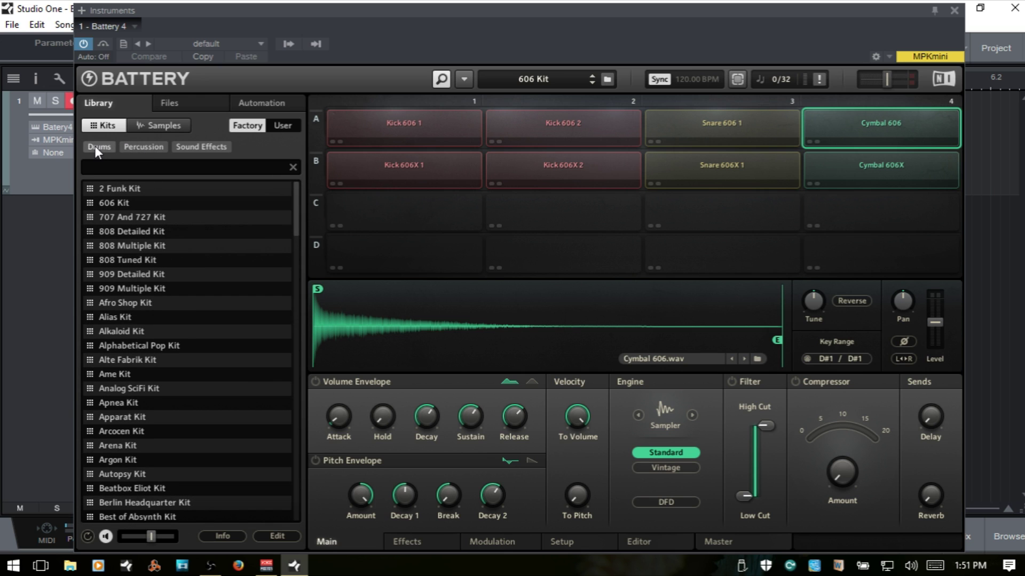
pyautogui.click(95, 146)
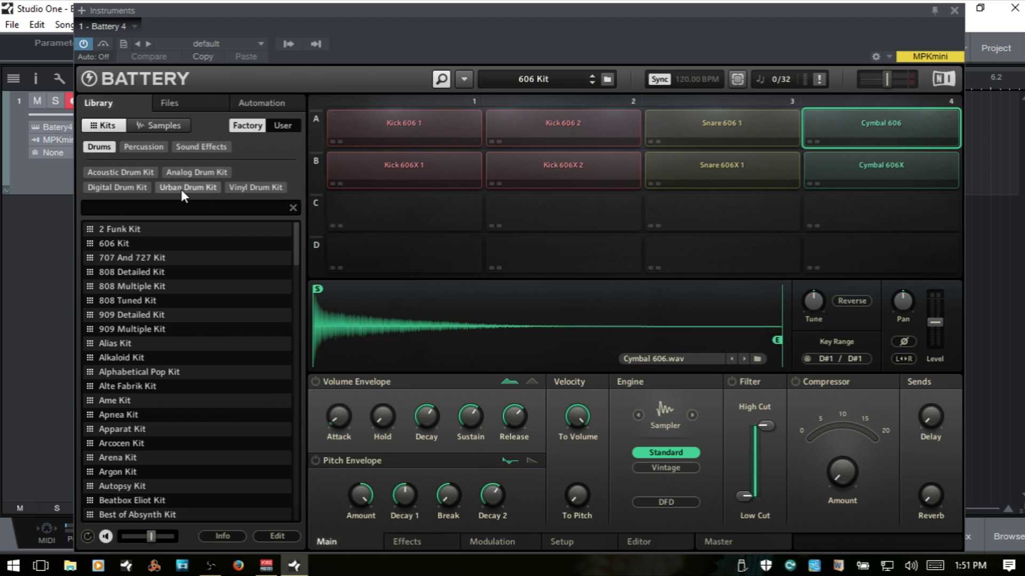
pyautogui.click(249, 185)
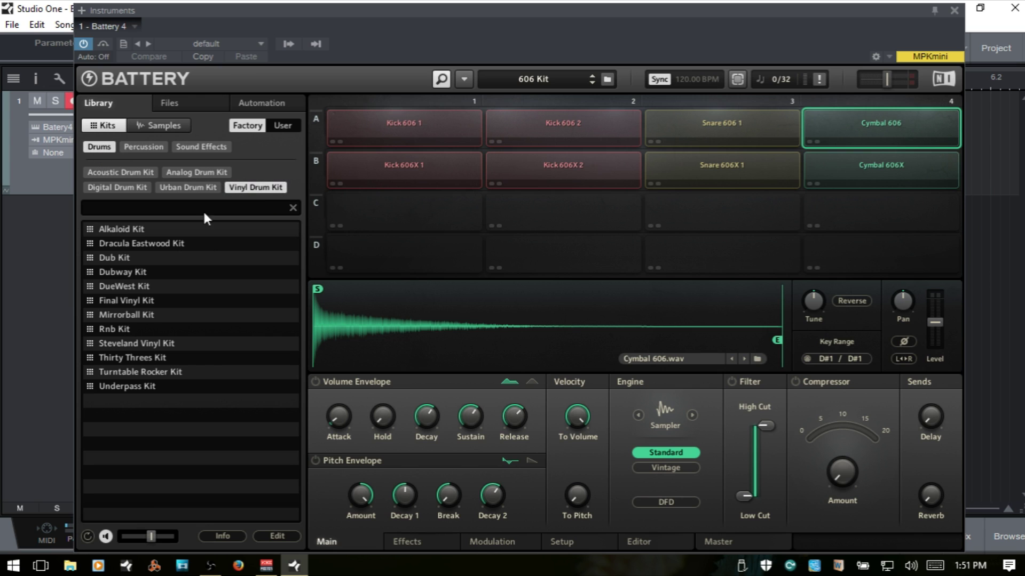
pyautogui.click(261, 185)
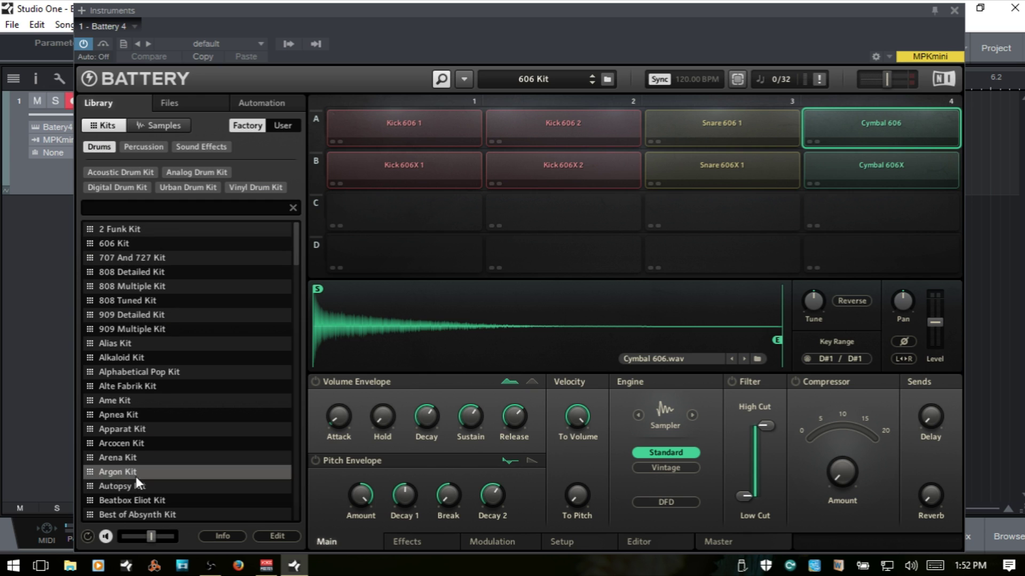
pyautogui.click(110, 186)
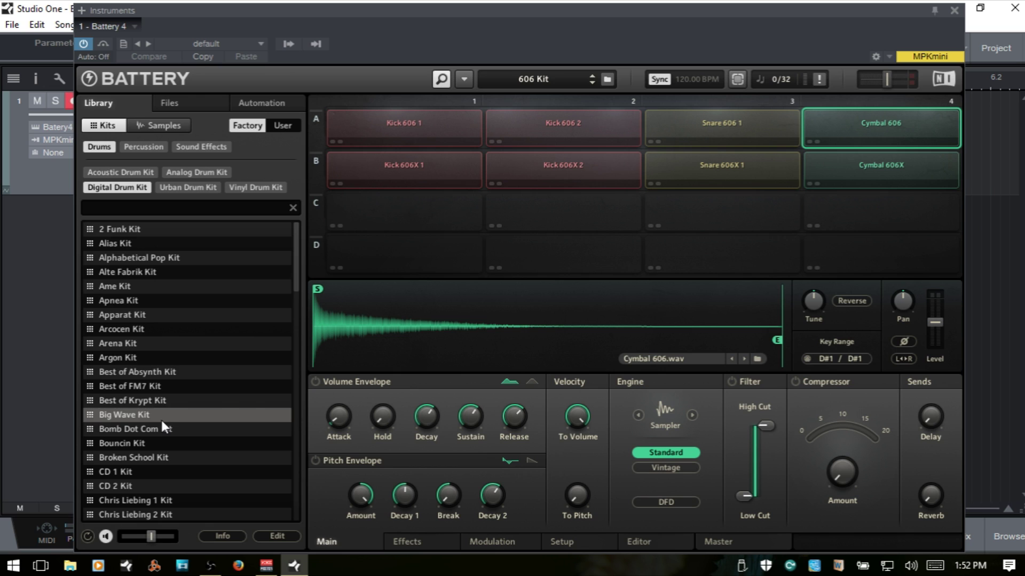
pyautogui.click(116, 186)
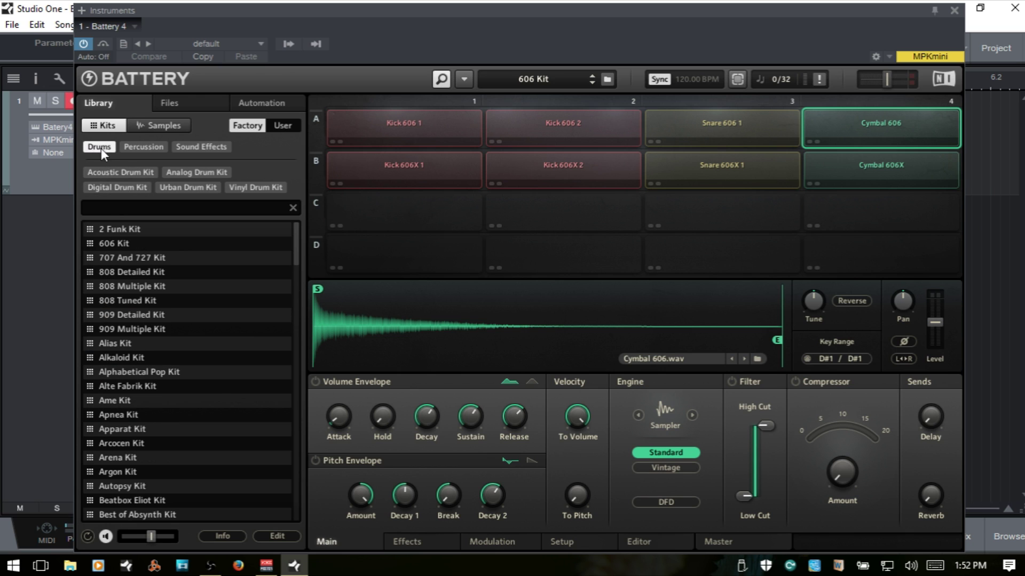
pyautogui.click(100, 147)
# Try the Loops filter with its Synth and Drum sub-filters, then clear Loops to list all samples
pyautogui.click(160, 127)
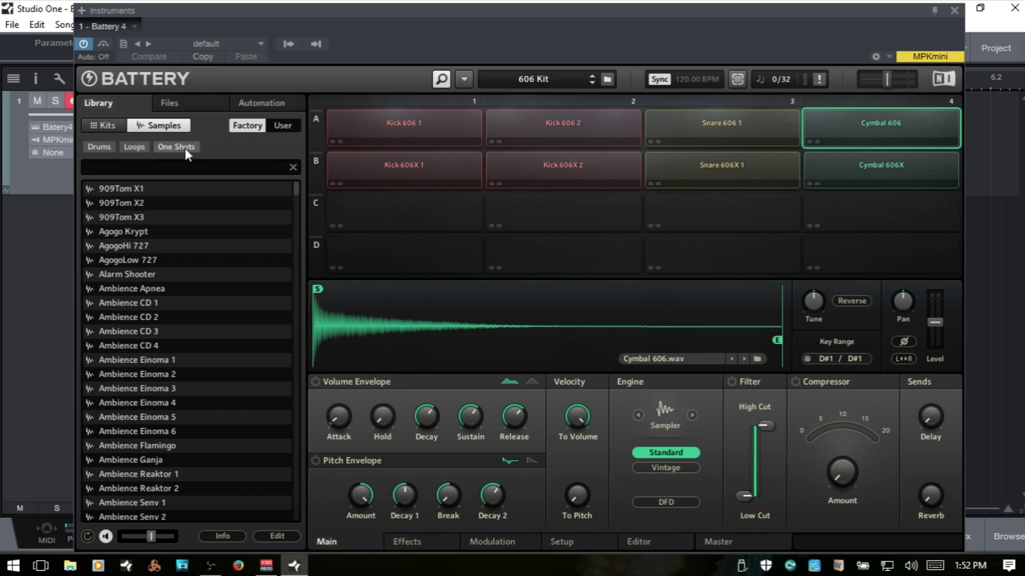
pyautogui.click(135, 146)
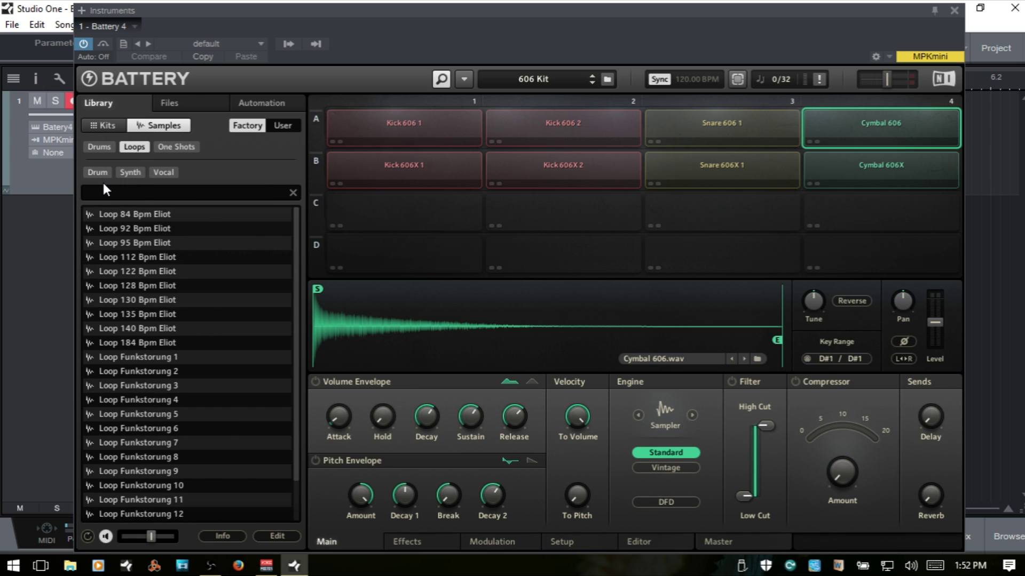
pyautogui.click(131, 173)
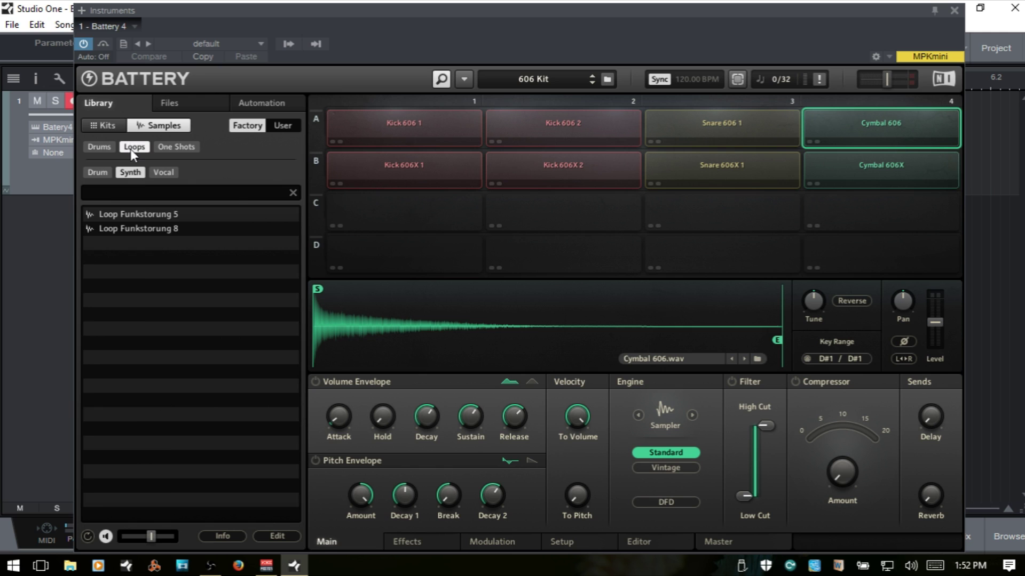
pyautogui.click(133, 172)
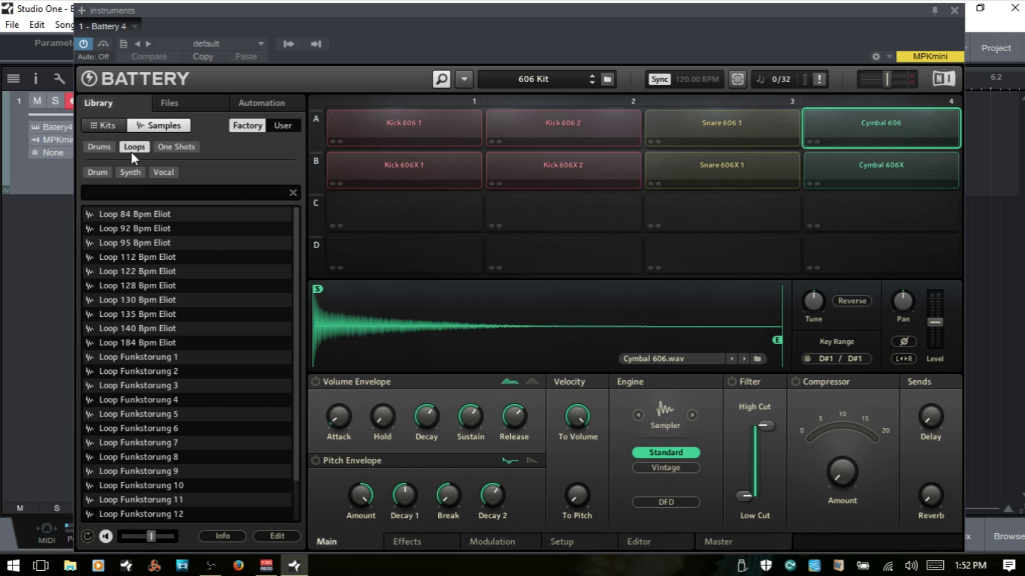
pyautogui.click(99, 172)
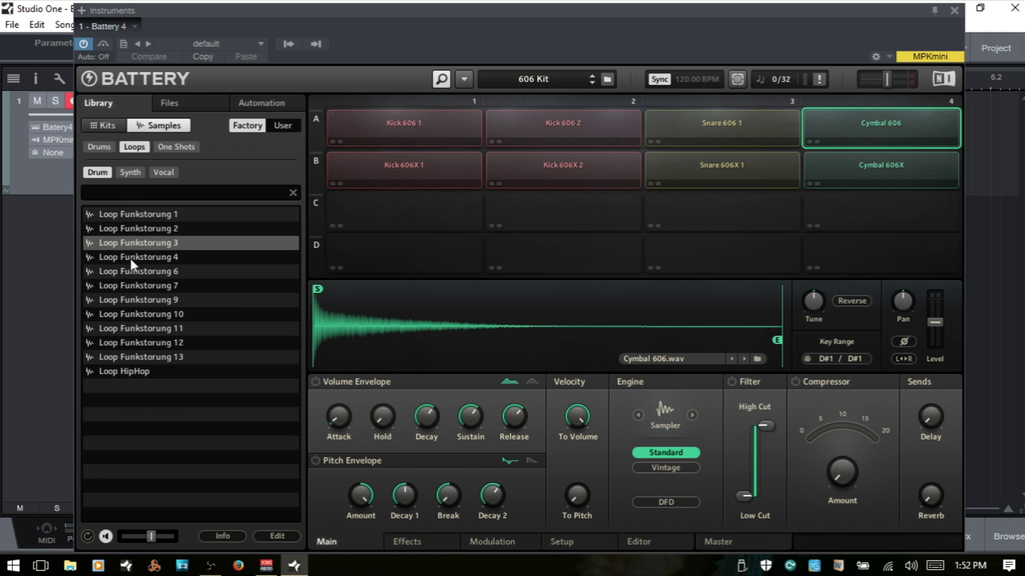
pyautogui.click(96, 174)
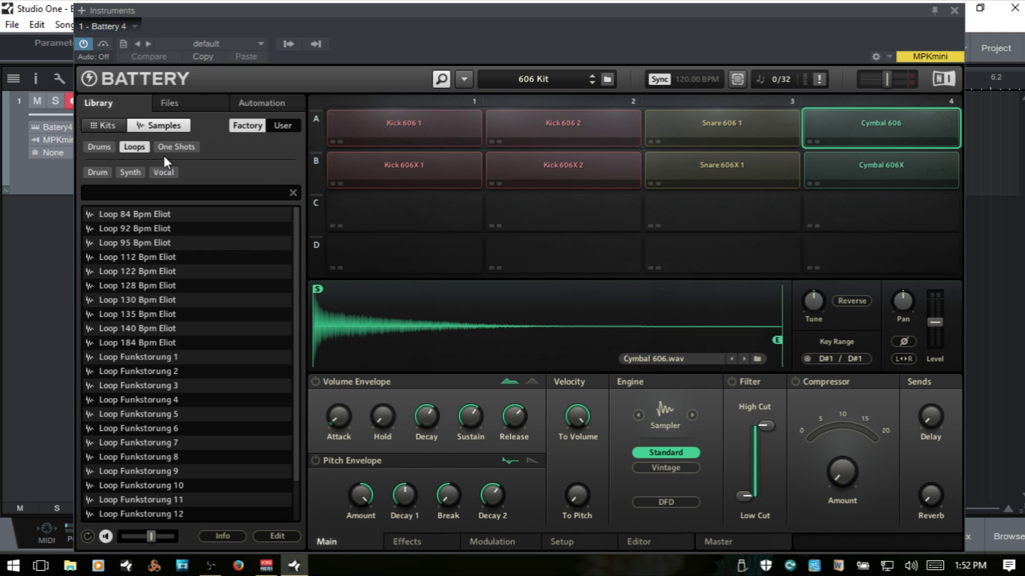
pyautogui.click(135, 148)
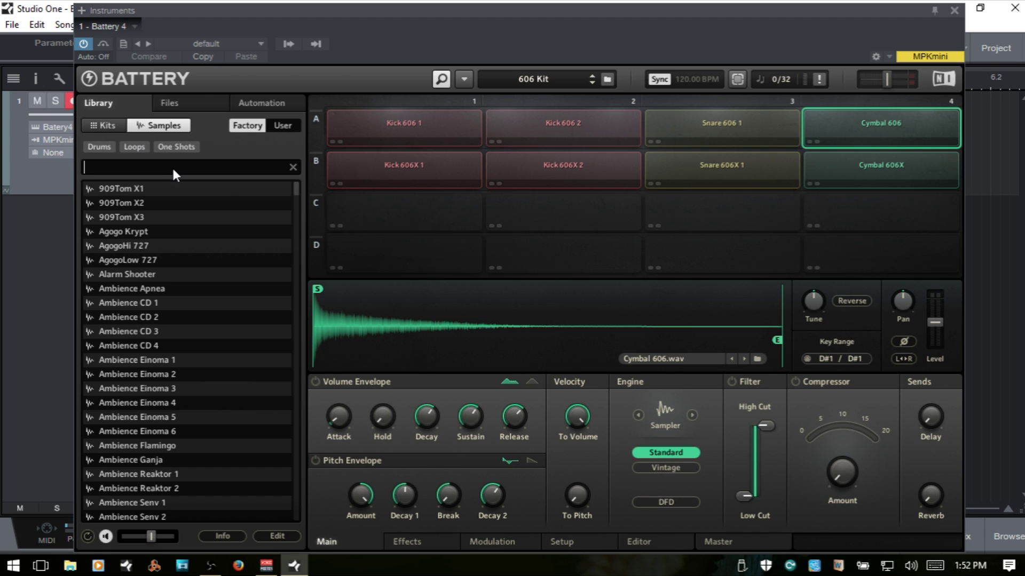
pyautogui.write('808')
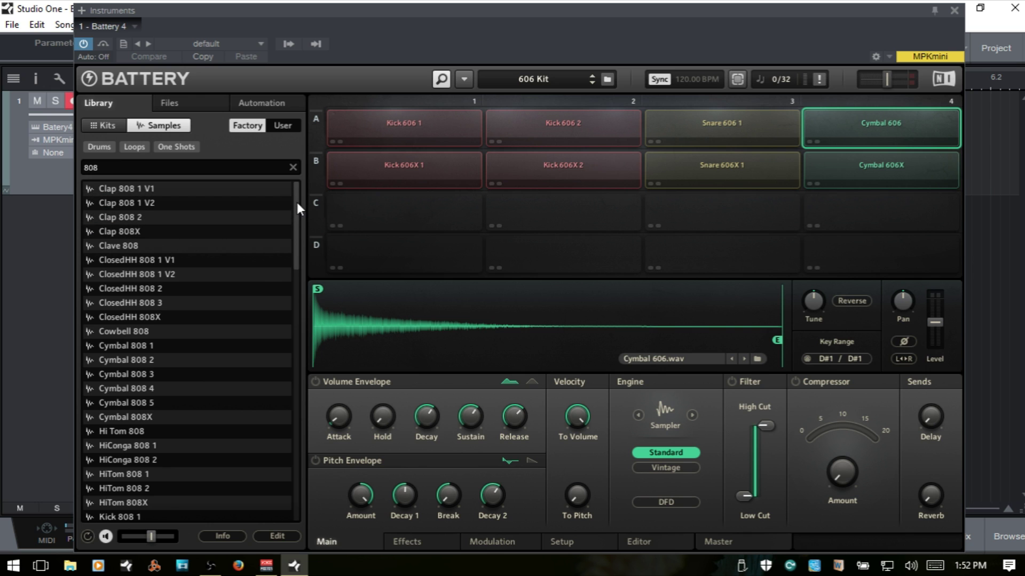
pyautogui.moveTo(297, 208)
pyautogui.mouseDown()
pyautogui.moveTo(304, 417)
pyautogui.moveTo(311, 183)
pyautogui.mouseUp()
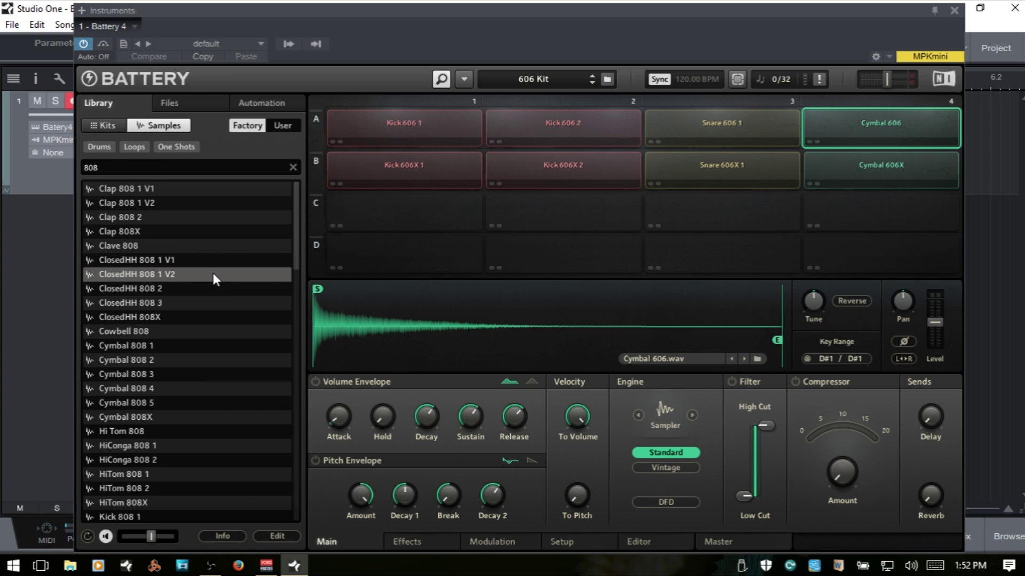
pyautogui.click(292, 167)
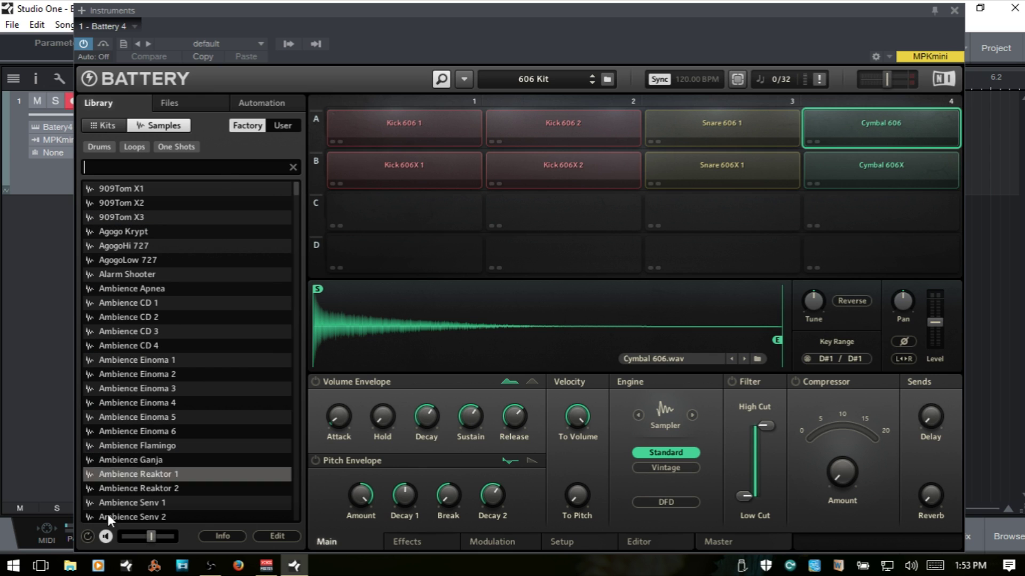
# Toggle sample auditioning while selecting AgogoHi 727 and Ambience Einoma 1
pyautogui.click(103, 533)
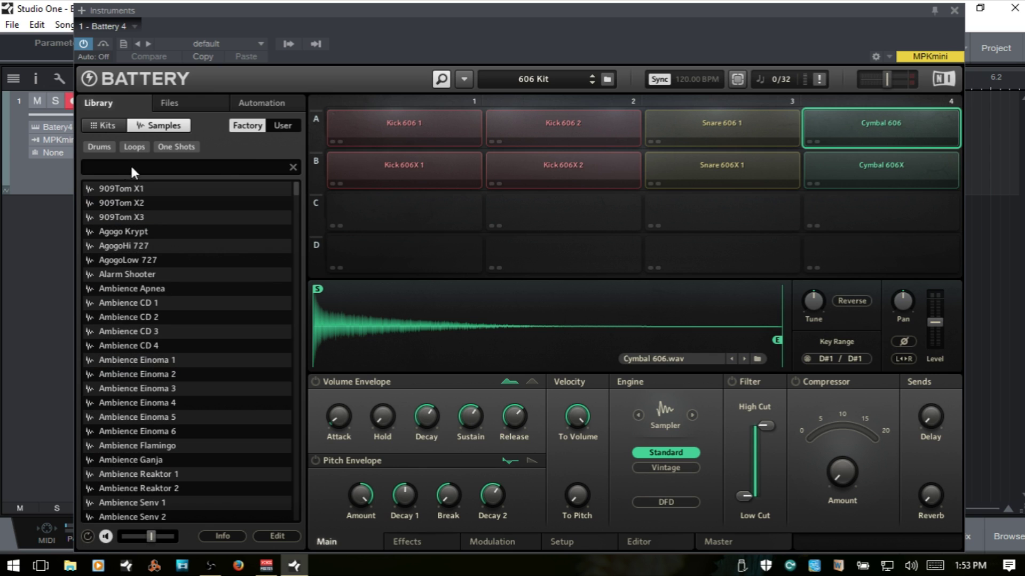
pyautogui.click(127, 243)
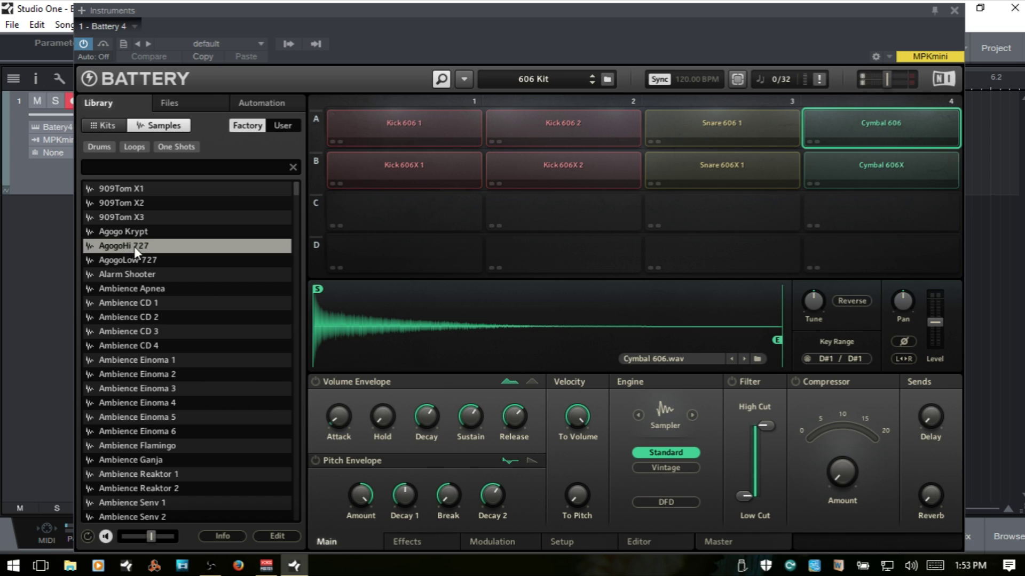
pyautogui.click(106, 535)
pyautogui.click(127, 360)
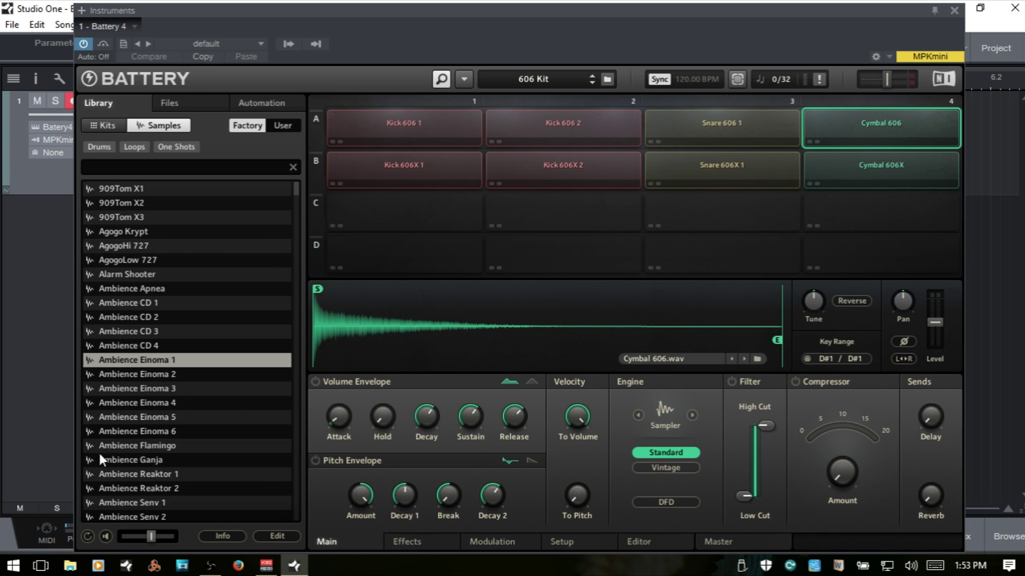
pyautogui.click(105, 536)
# Load Ambience Einoma 4, 909Tom X1 and 909Tom X3 onto pad A4, finishing with Agogo Krypt
pyautogui.doubleClick(140, 402)
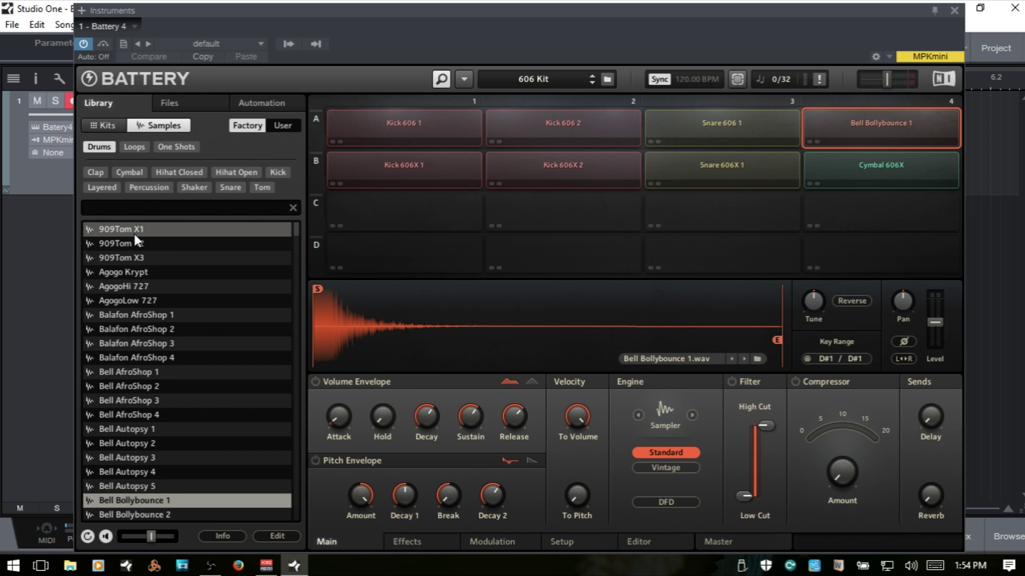
pyautogui.doubleClick(131, 234)
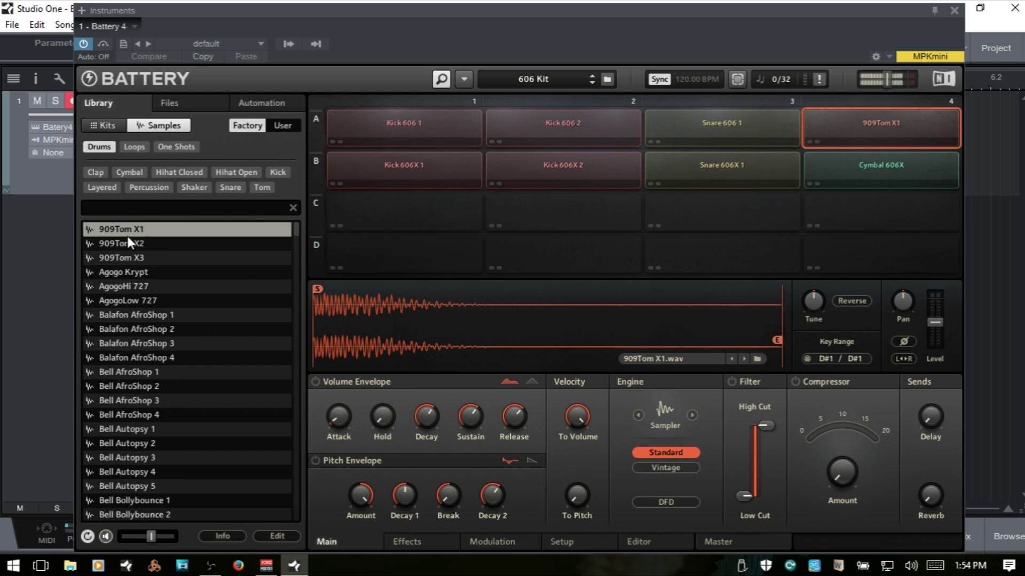
pyautogui.click(87, 537)
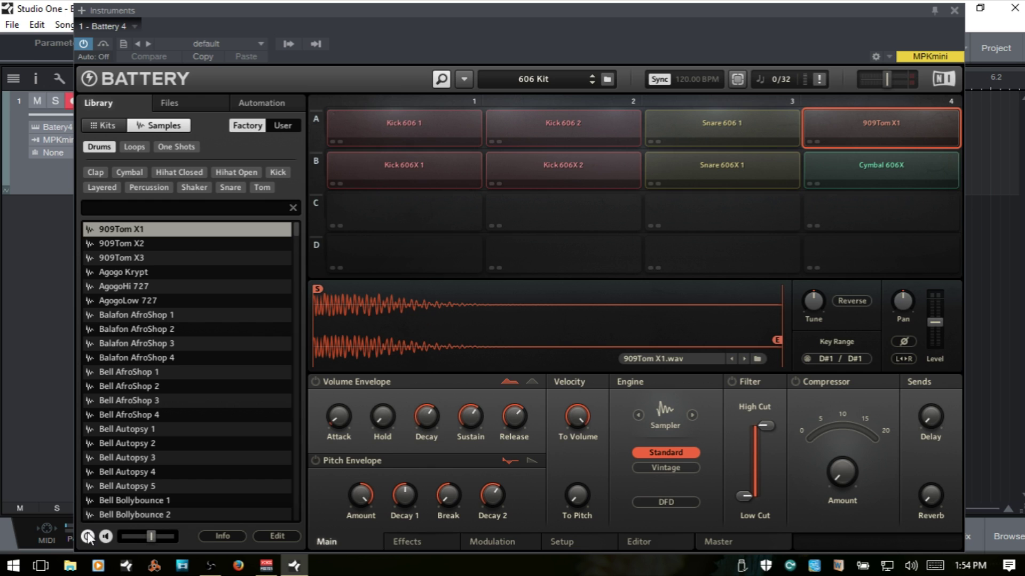
pyautogui.doubleClick(132, 257)
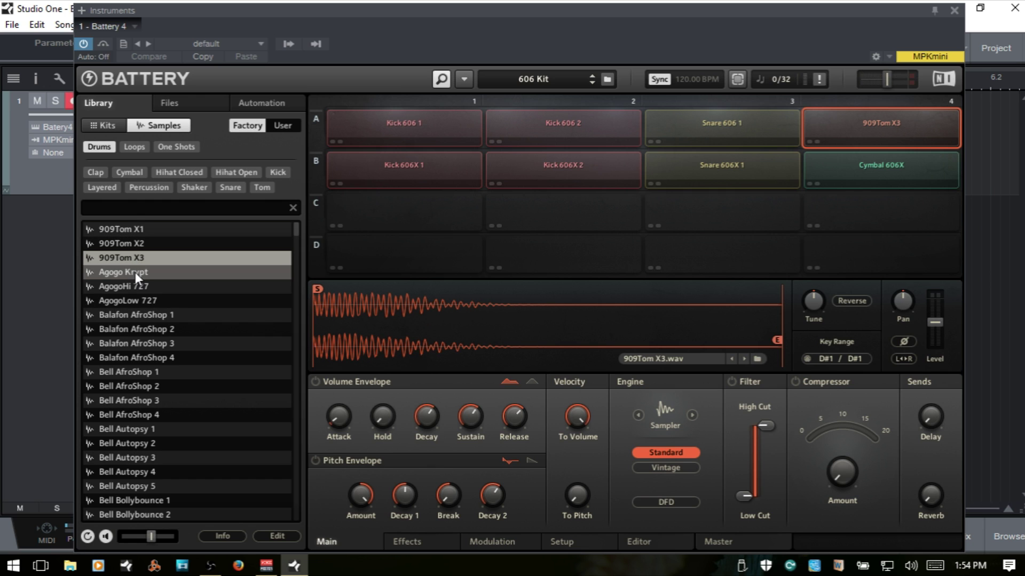
pyautogui.doubleClick(138, 273)
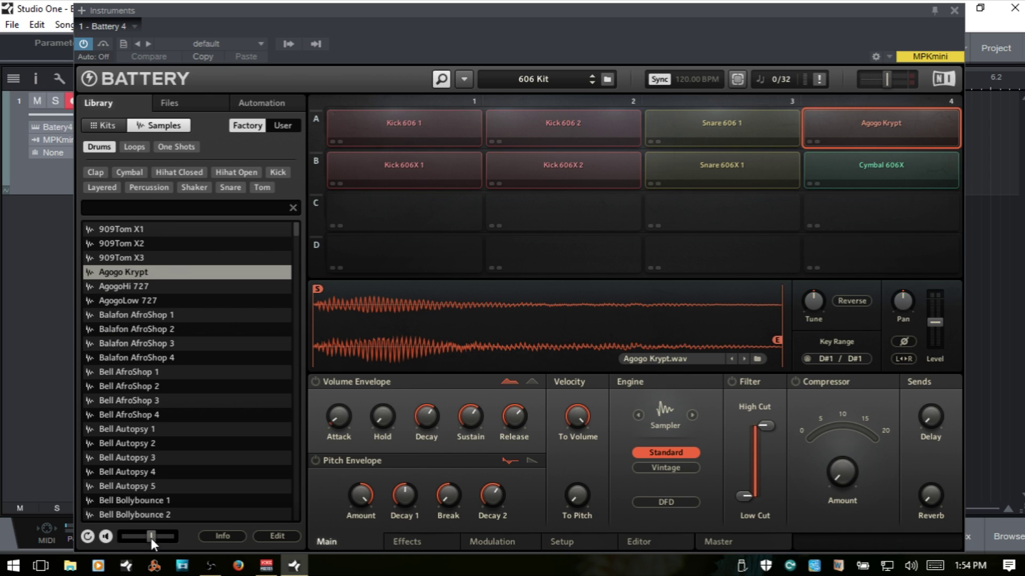
# View Agogo Krypt's file info and its Types and Properties tags, then close both panels
pyautogui.click(221, 535)
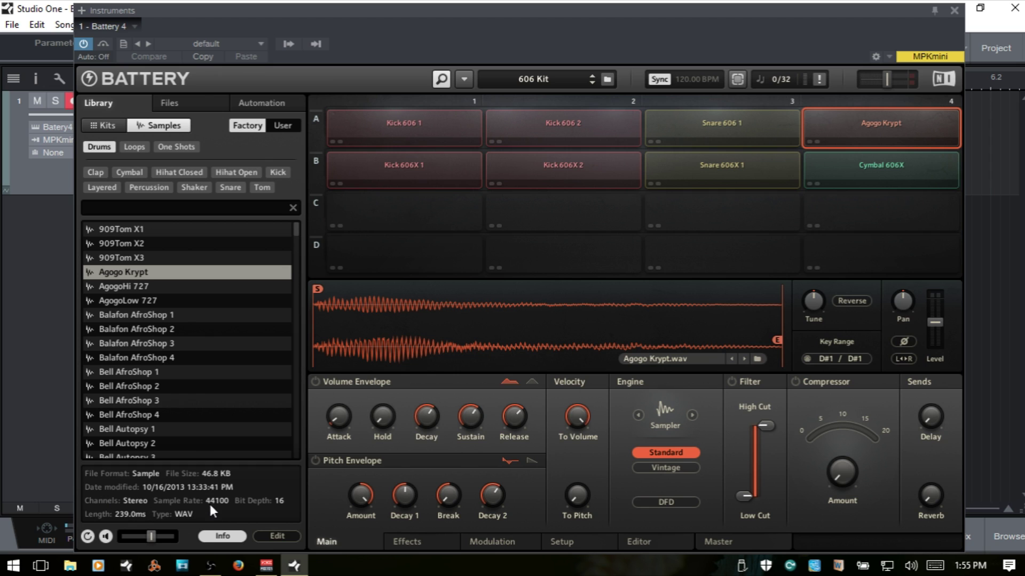
pyautogui.click(280, 536)
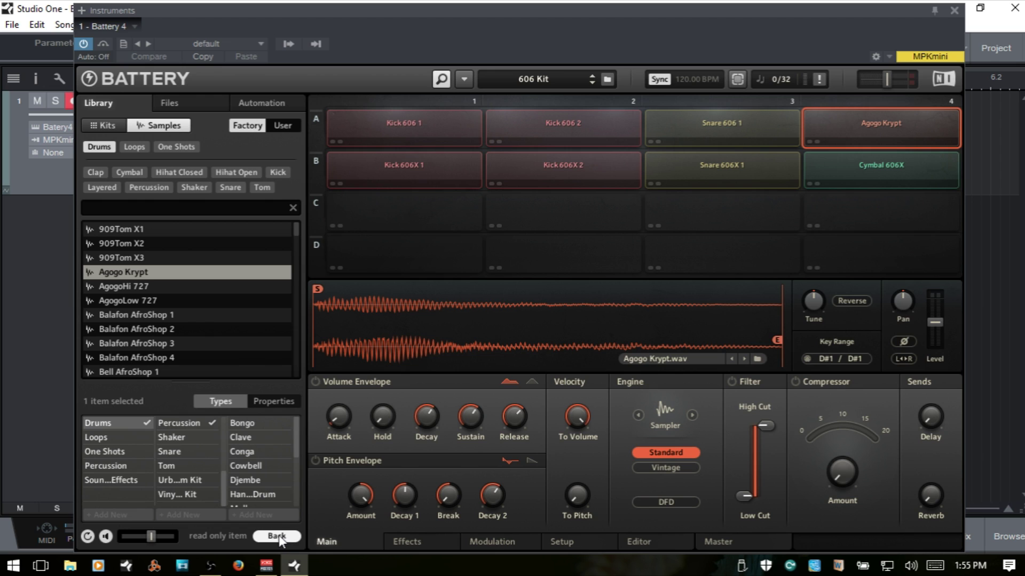
pyautogui.click(271, 400)
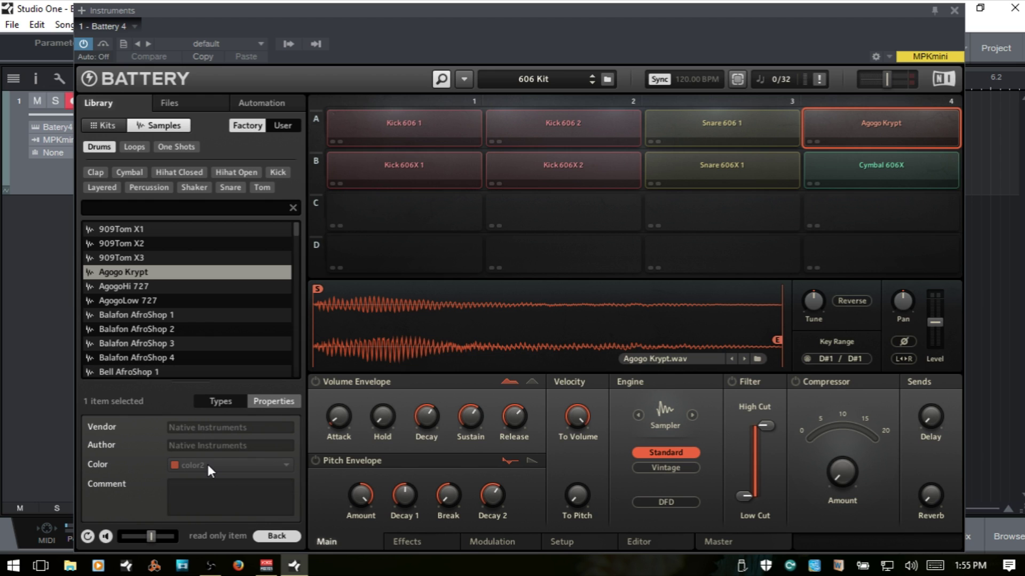
pyautogui.click(221, 402)
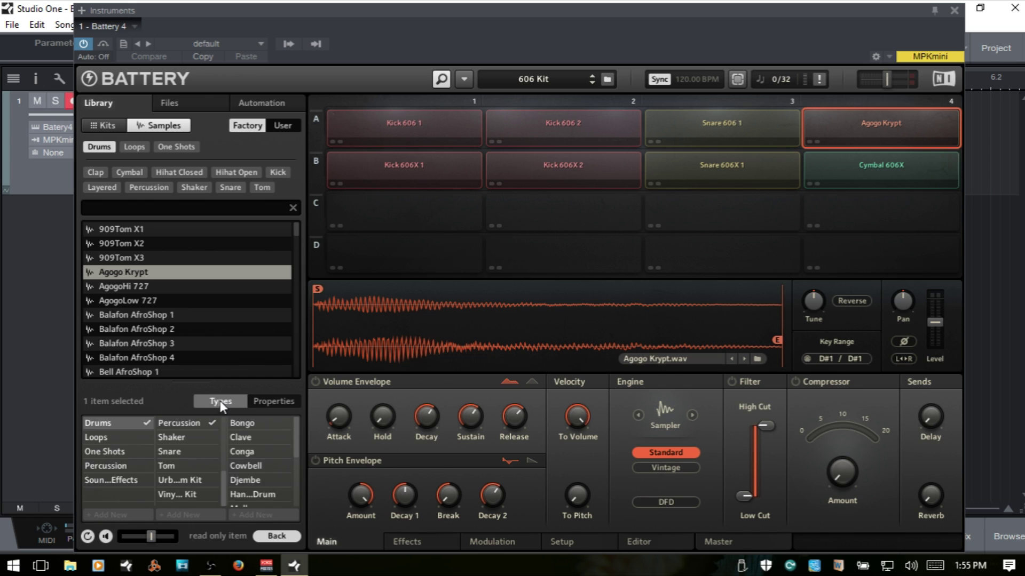
pyautogui.click(278, 535)
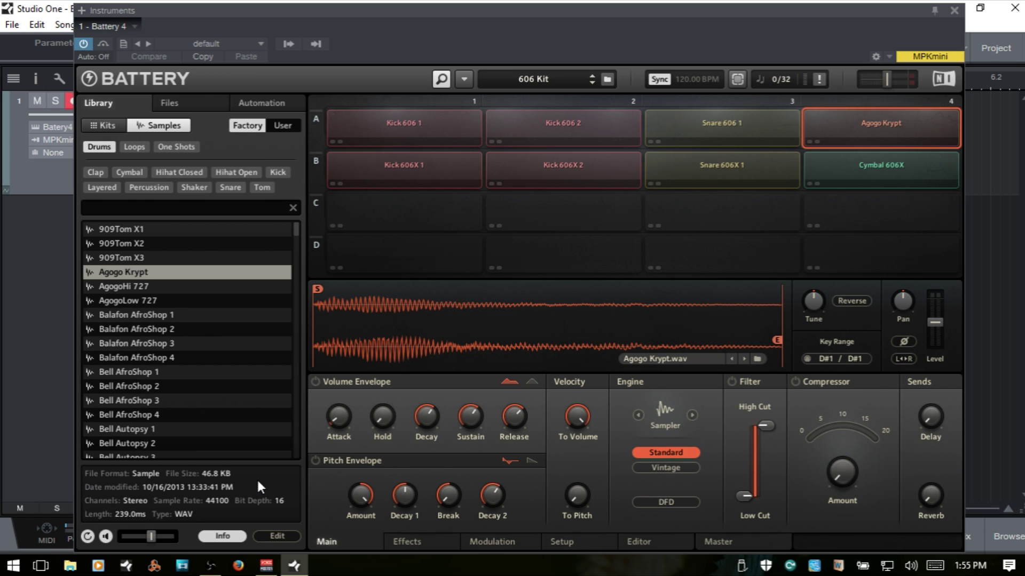
pyautogui.click(222, 538)
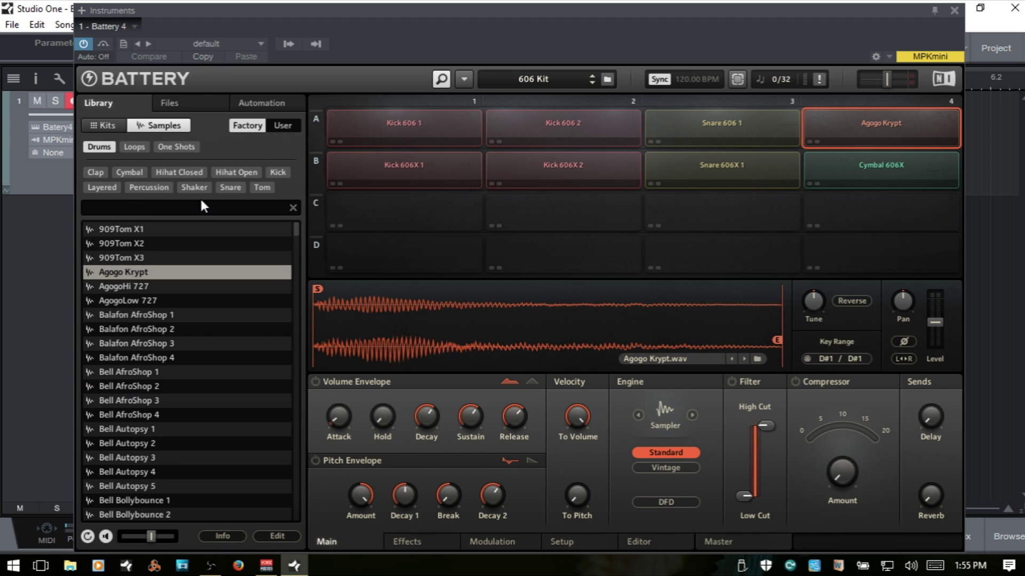
# In the Files browser, remove Sounds and Samples from the favorites
pyautogui.click(187, 104)
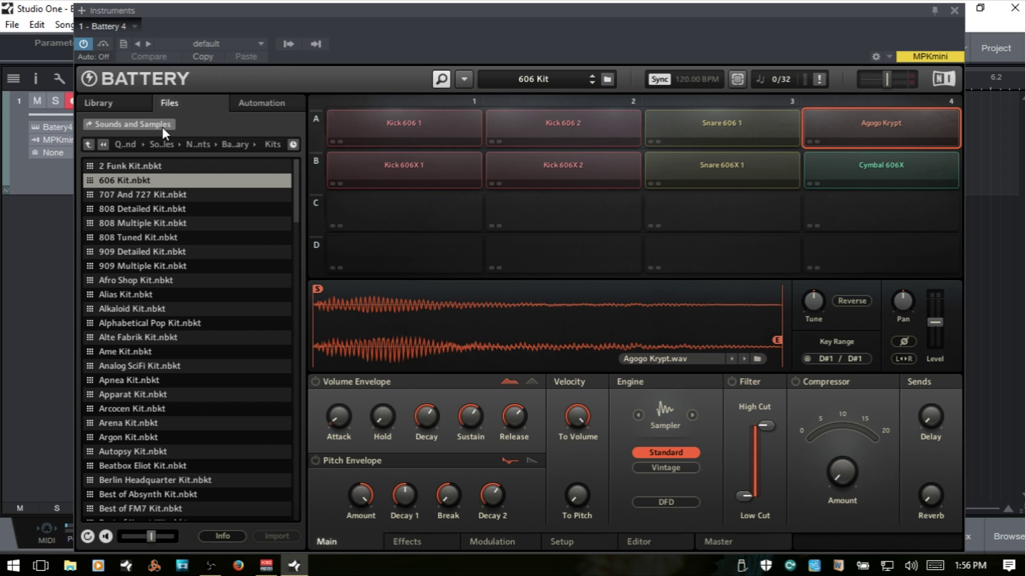
pyautogui.rightClick(132, 124)
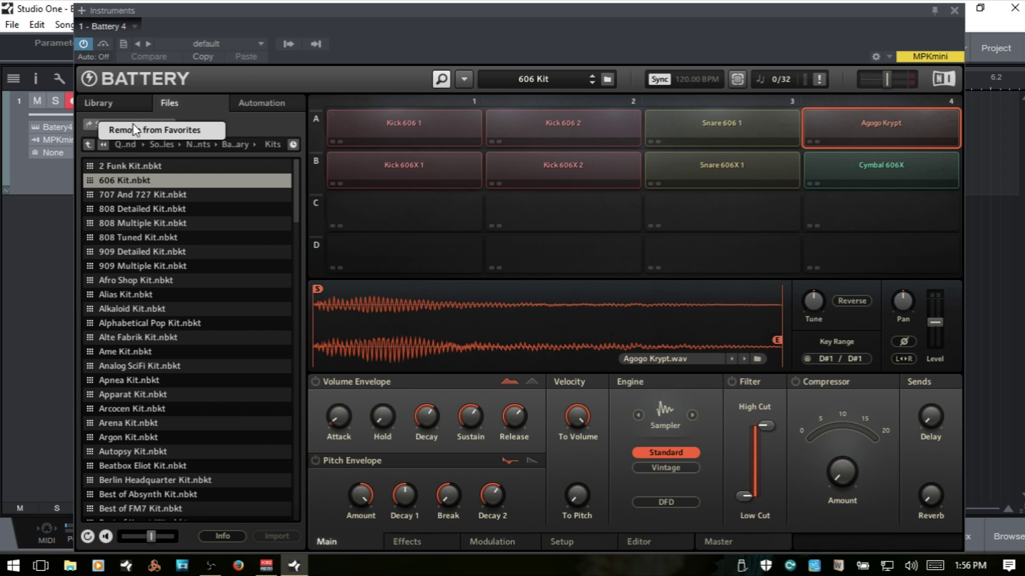
pyautogui.click(162, 132)
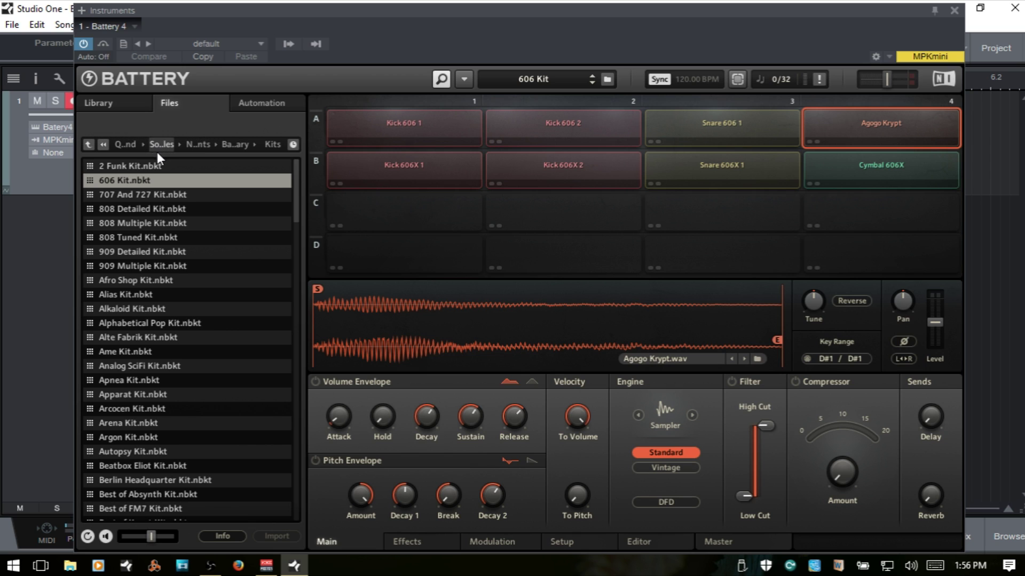
# Browse Desktop > Quanta > Quanta Sound and add Sounds and Samples to favorites
pyautogui.click(130, 145)
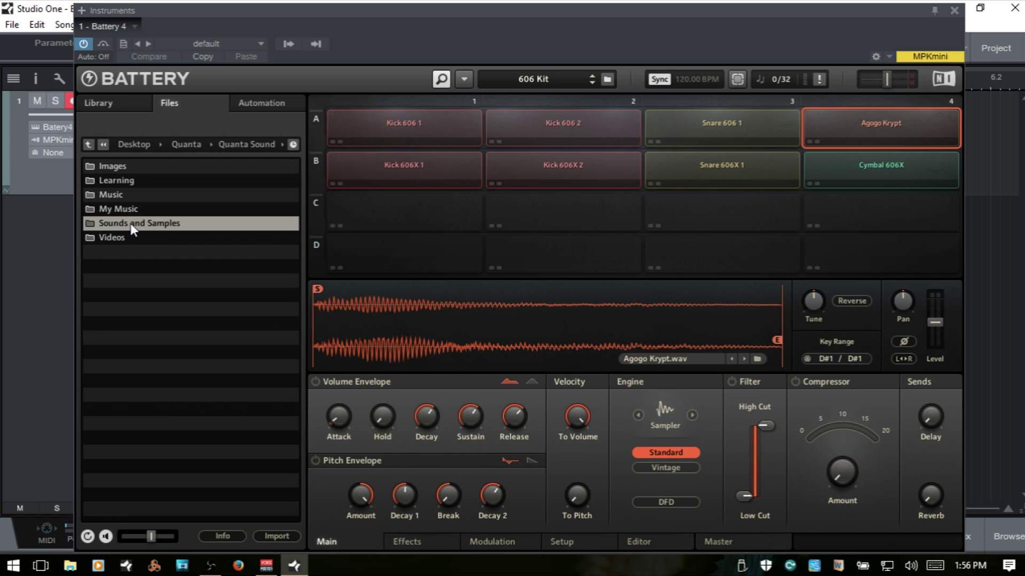
pyautogui.click(134, 145)
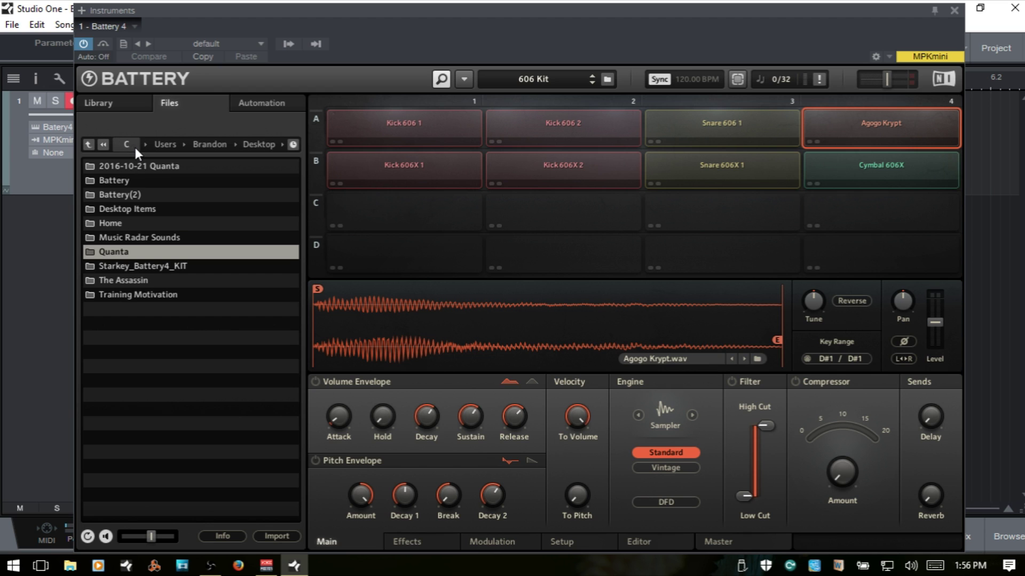
pyautogui.doubleClick(118, 253)
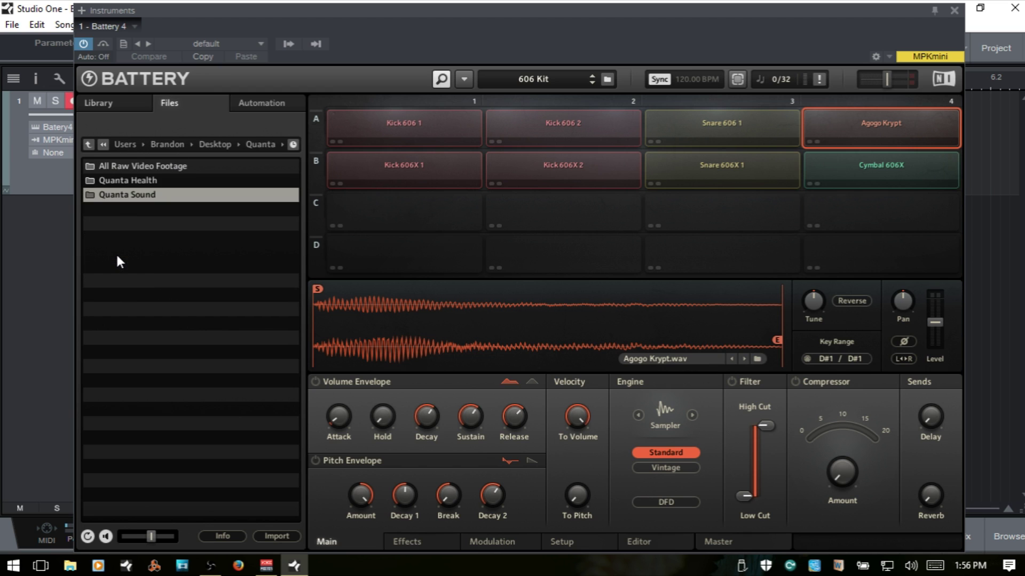
pyautogui.doubleClick(115, 195)
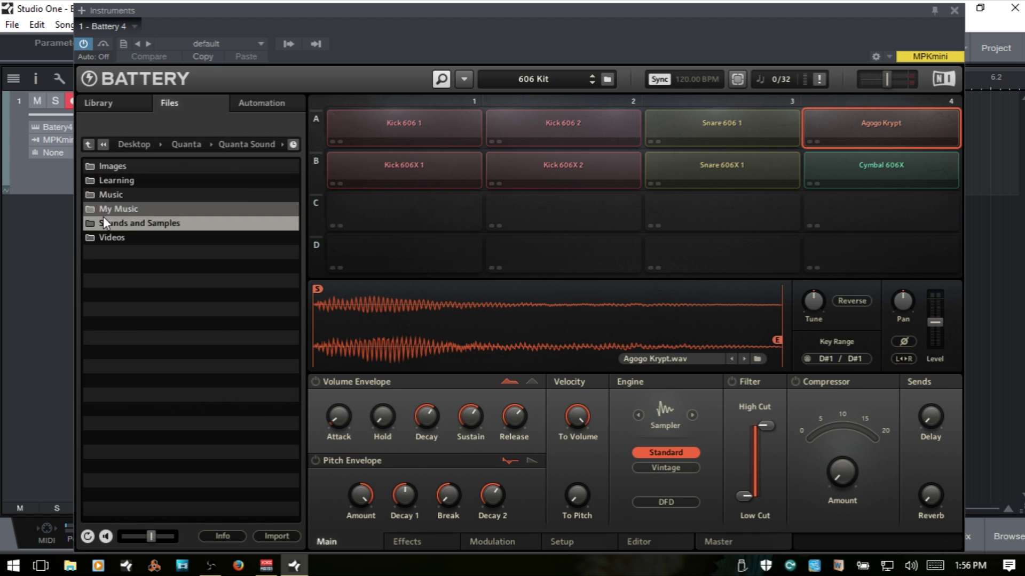
pyautogui.rightClick(132, 223)
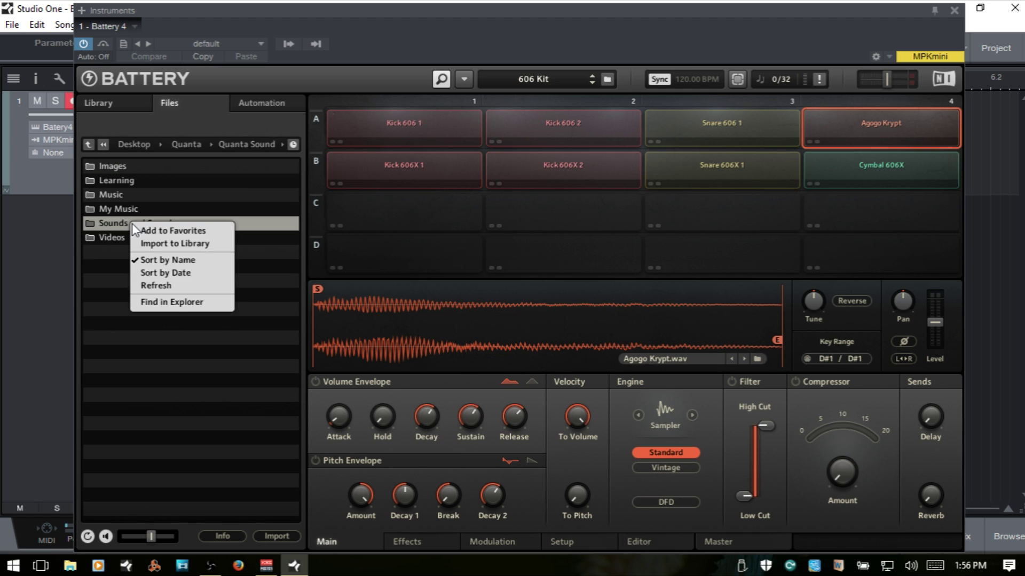
pyautogui.click(200, 232)
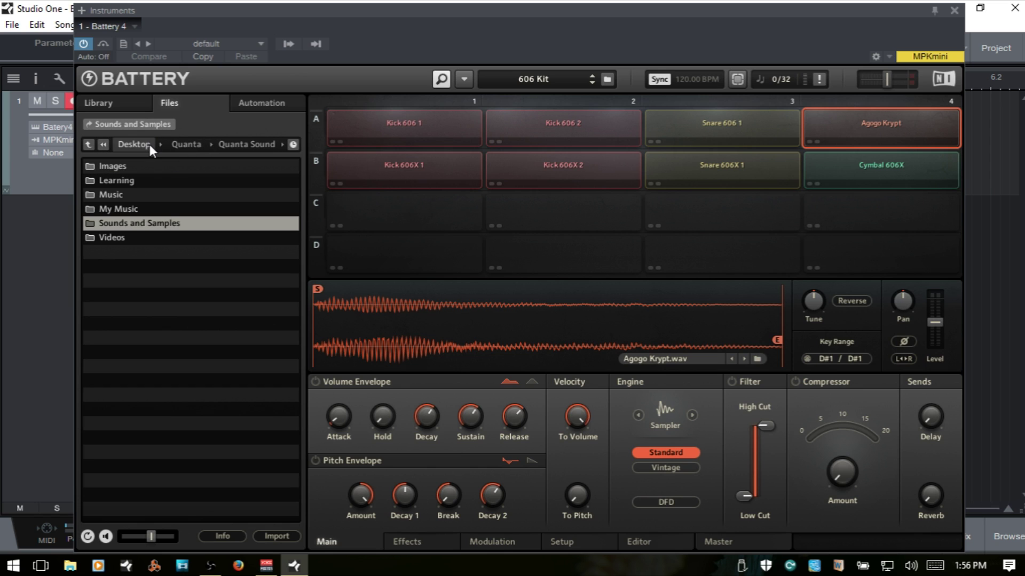
# Check the parent-folder and recent-path lists, going up a level and back into Quanta Sound
pyautogui.click(104, 144)
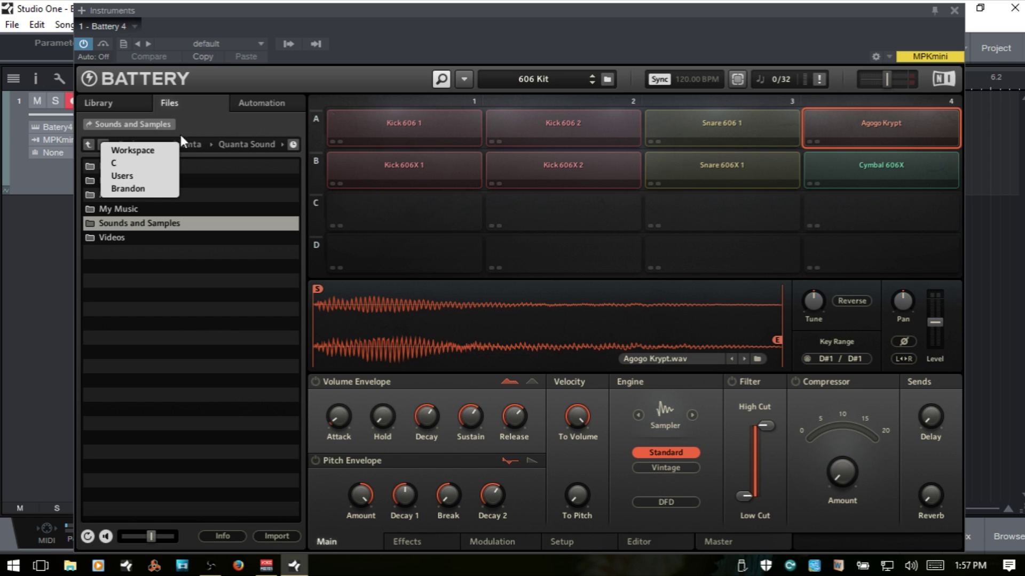
pyautogui.click(206, 124)
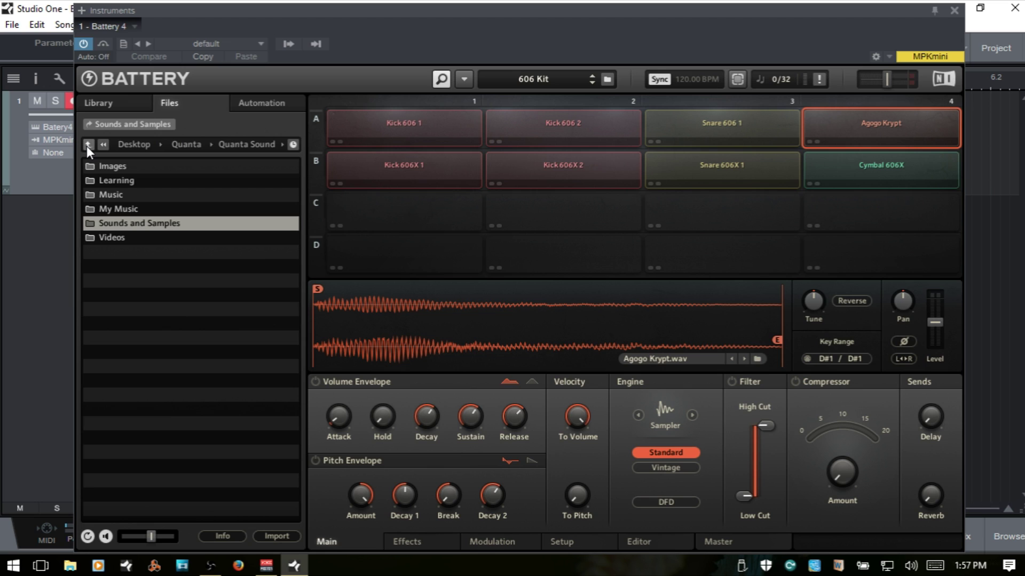
pyautogui.click(87, 146)
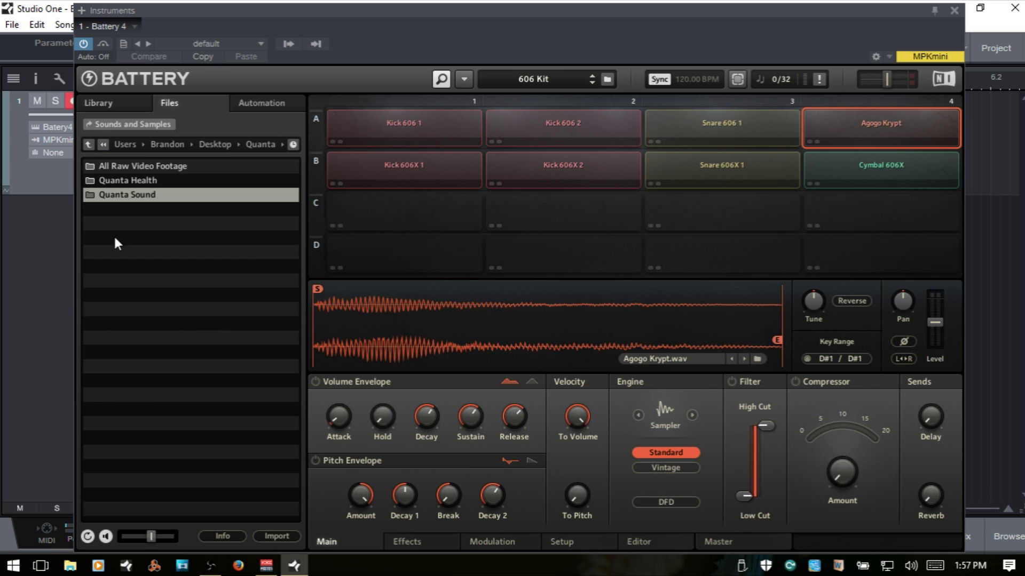
pyautogui.press('Return')
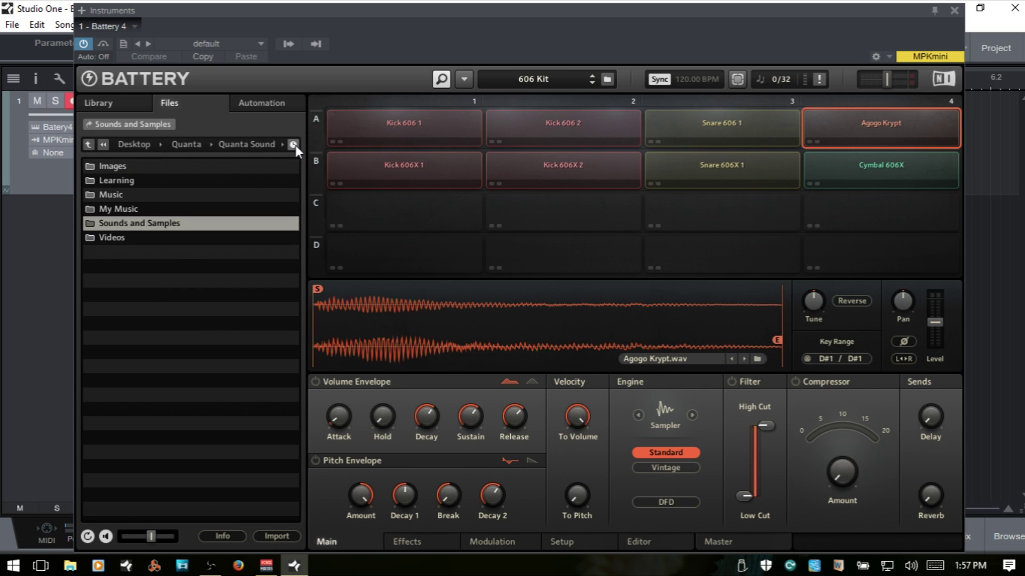
pyautogui.click(293, 145)
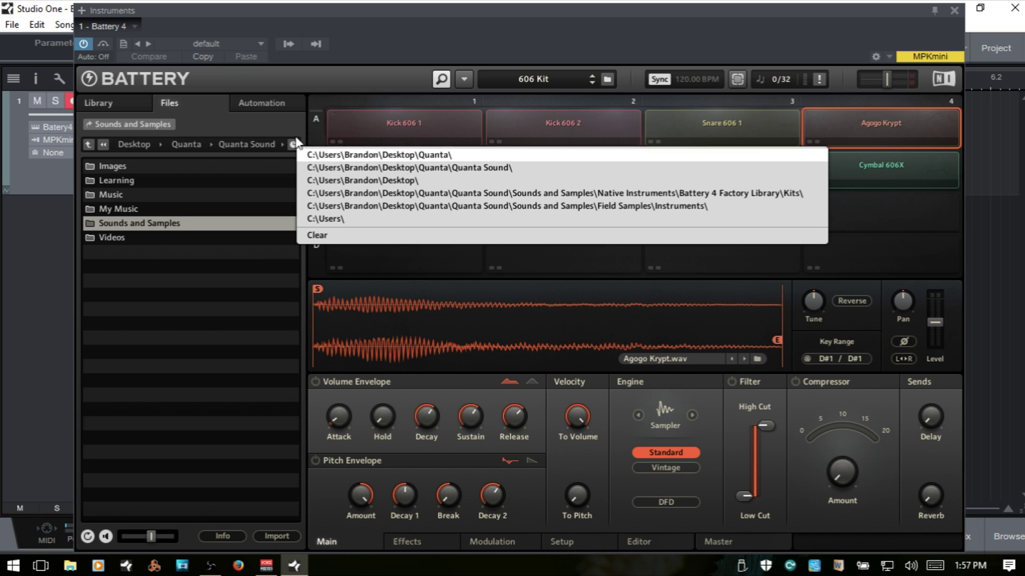
pyautogui.click(239, 119)
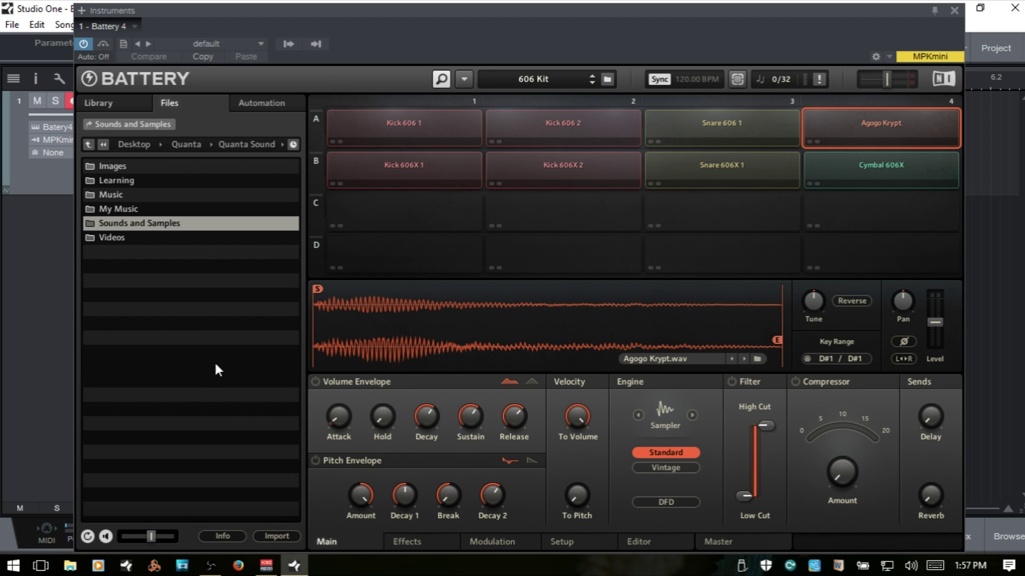
# Add host automation slot #0 and drag it onto pad A4's Attack knob
pyautogui.click(268, 101)
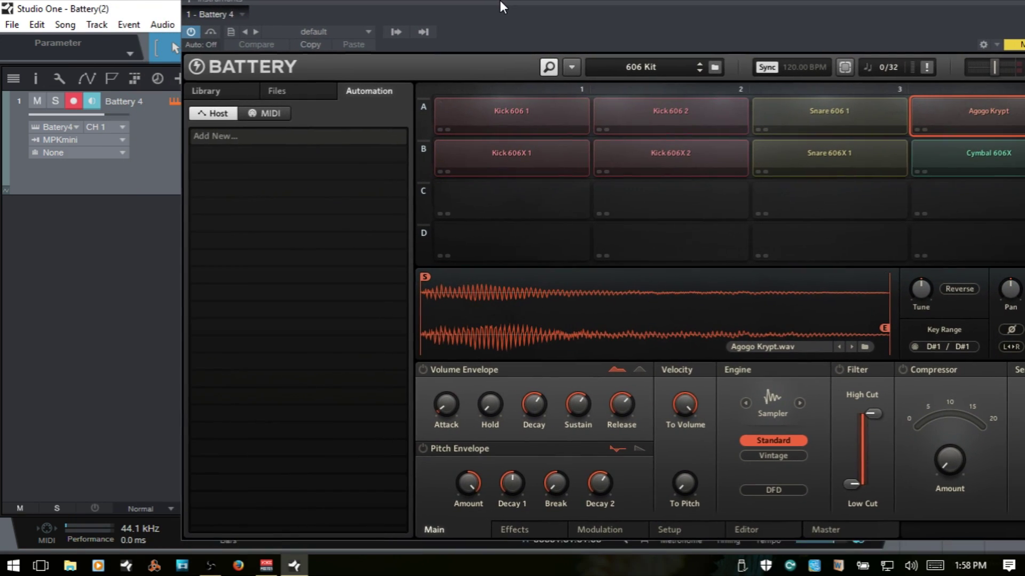
pyautogui.moveTo(390, 10); pyautogui.dragTo(498, 6)
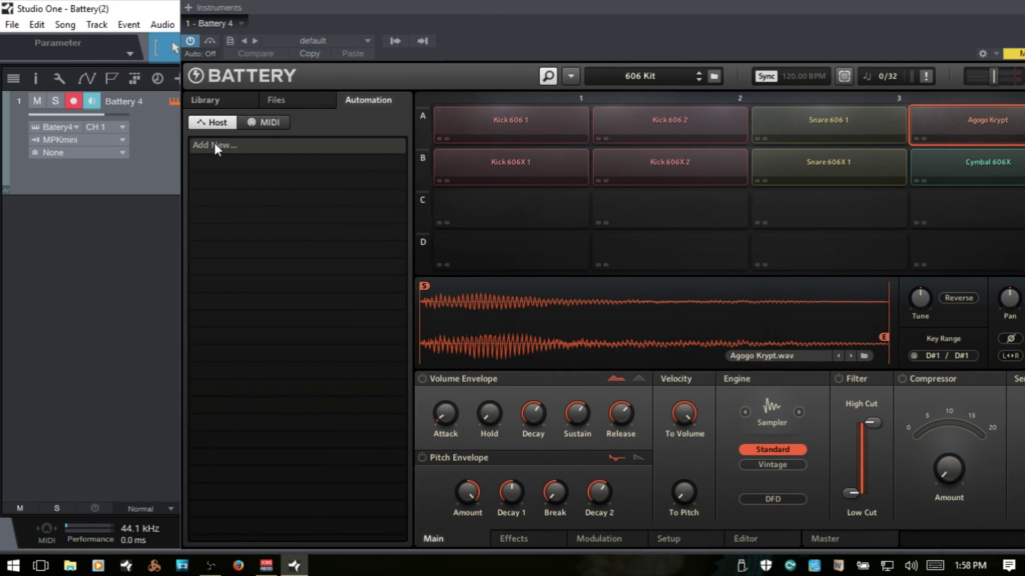
pyautogui.click(215, 147)
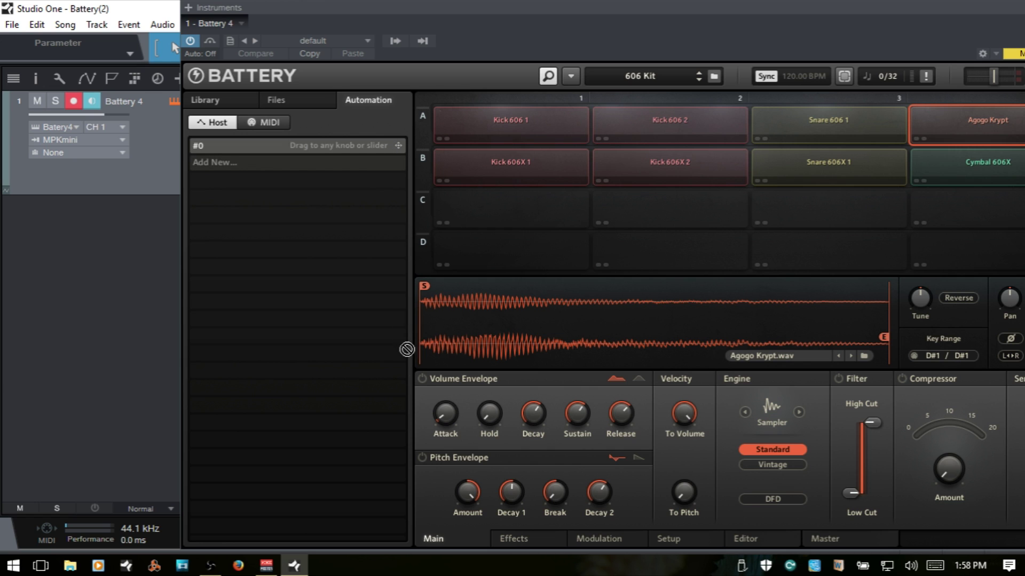
pyautogui.moveTo(399, 149); pyautogui.dragTo(449, 416)
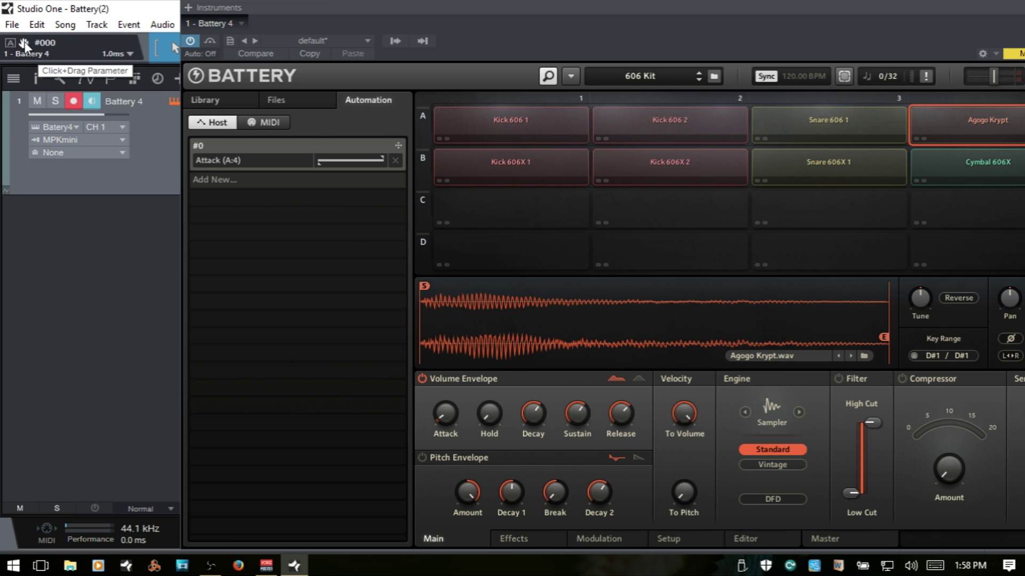
# Drag #000 Attack into Studio One's track list as Track 2 and make it taller
pyautogui.moveTo(25, 46)
pyautogui.mouseDown()
pyautogui.moveTo(56, 185)
pyautogui.moveTo(78, 201)
pyautogui.mouseUp()
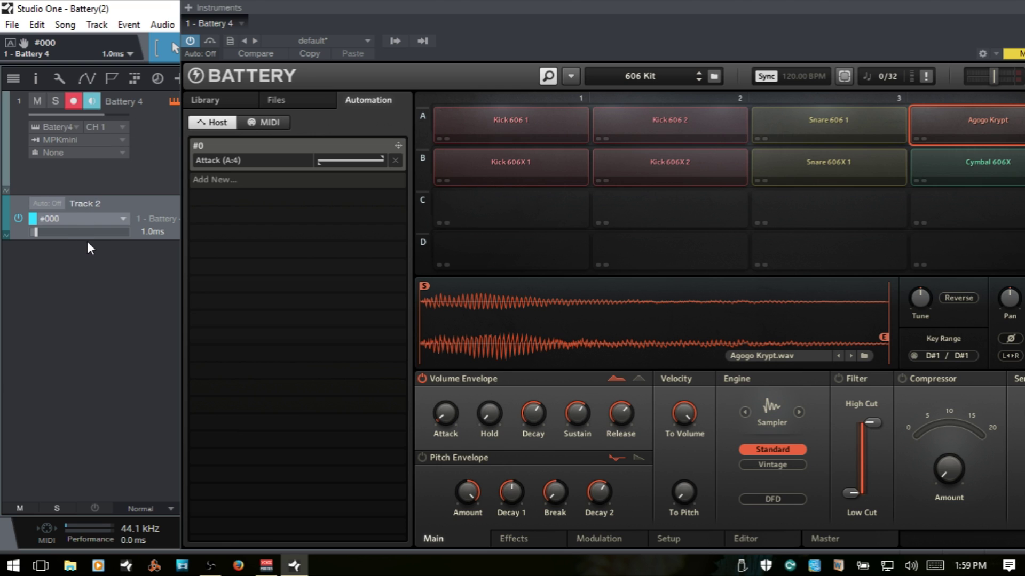
pyautogui.moveTo(89, 239); pyautogui.dragTo(88, 308)
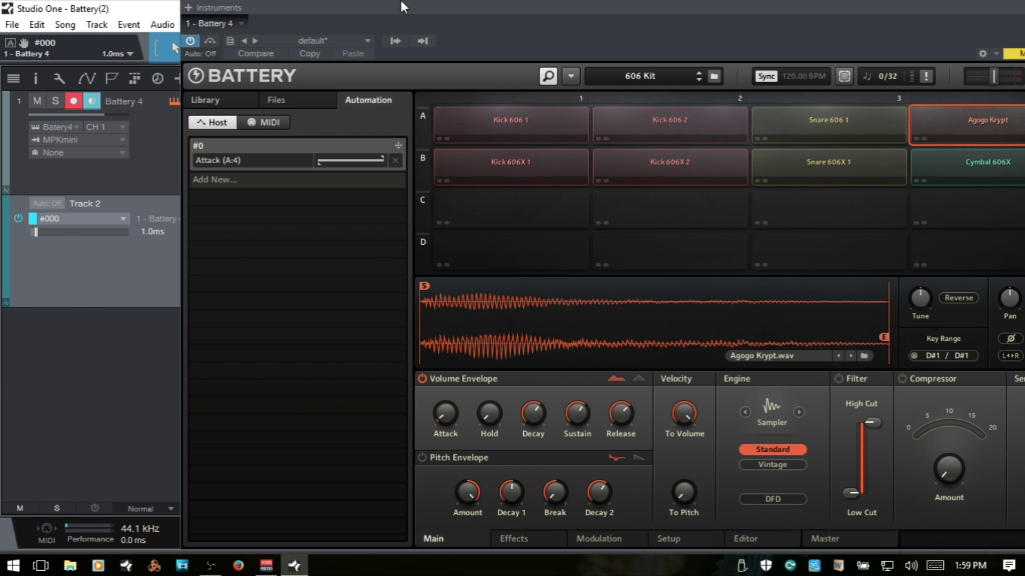
pyautogui.moveTo(431, 10); pyautogui.dragTo(540, 15)
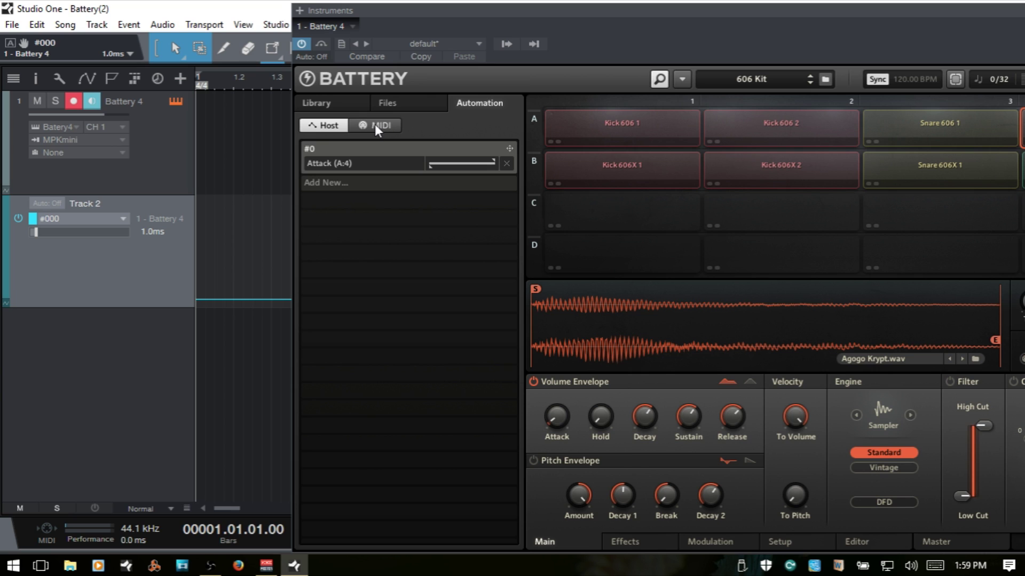
# Cancel MIDI controller learning, then dismiss Hold's automation menu and lengthen the Hold stage
pyautogui.click(381, 126)
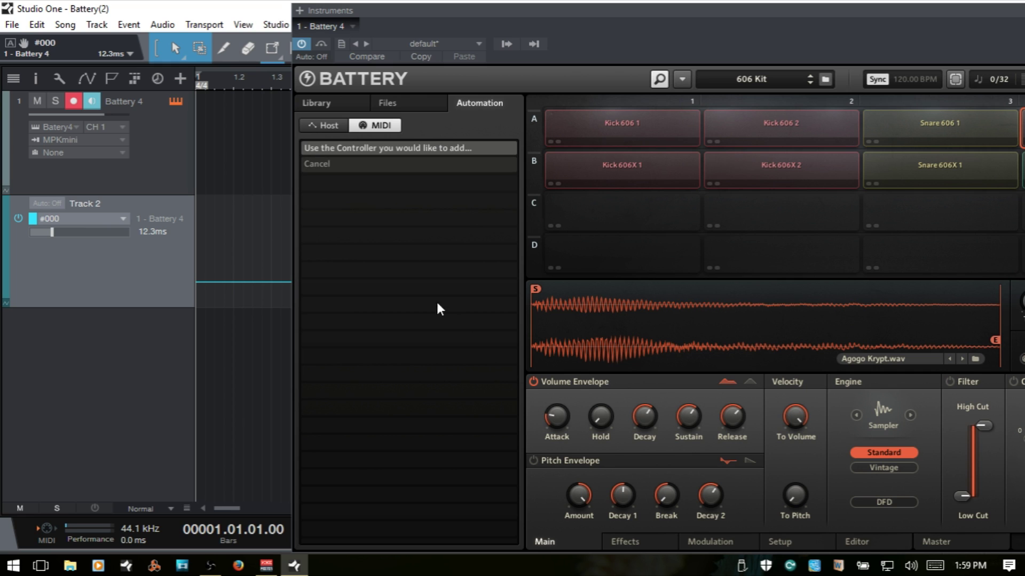
pyautogui.click(323, 164)
pyautogui.click(556, 413)
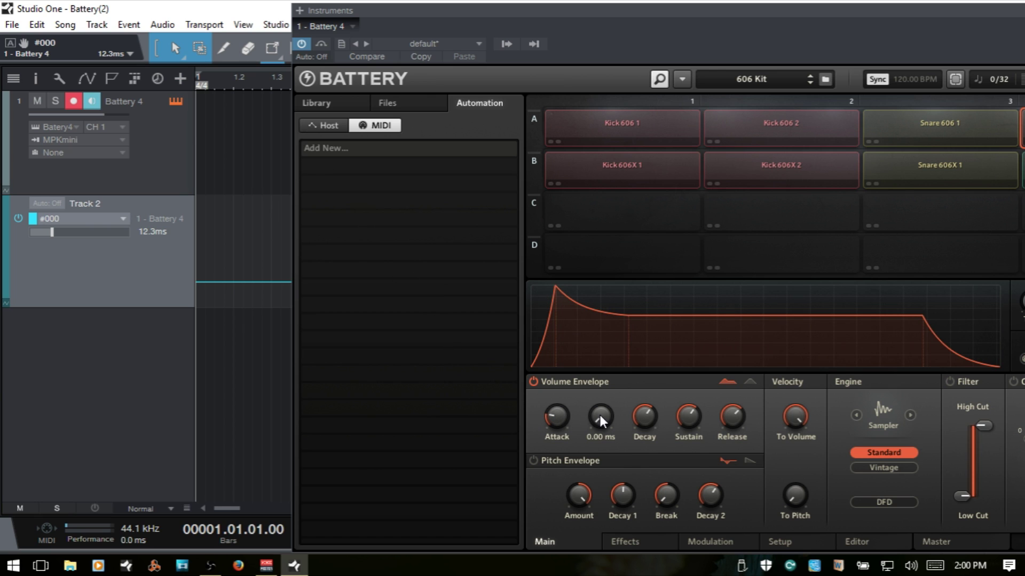
pyautogui.rightClick(600, 416)
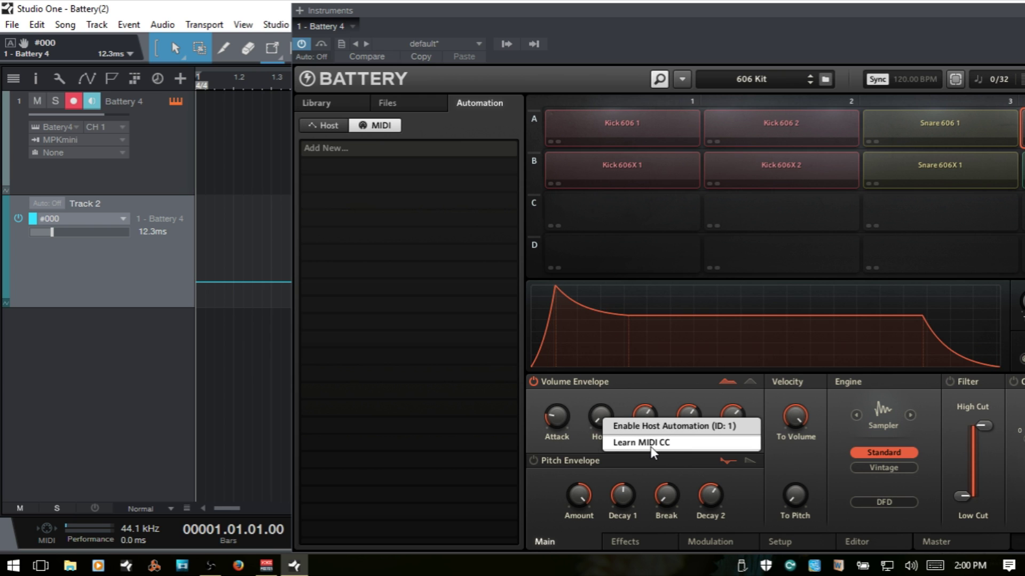
pyautogui.click(542, 488)
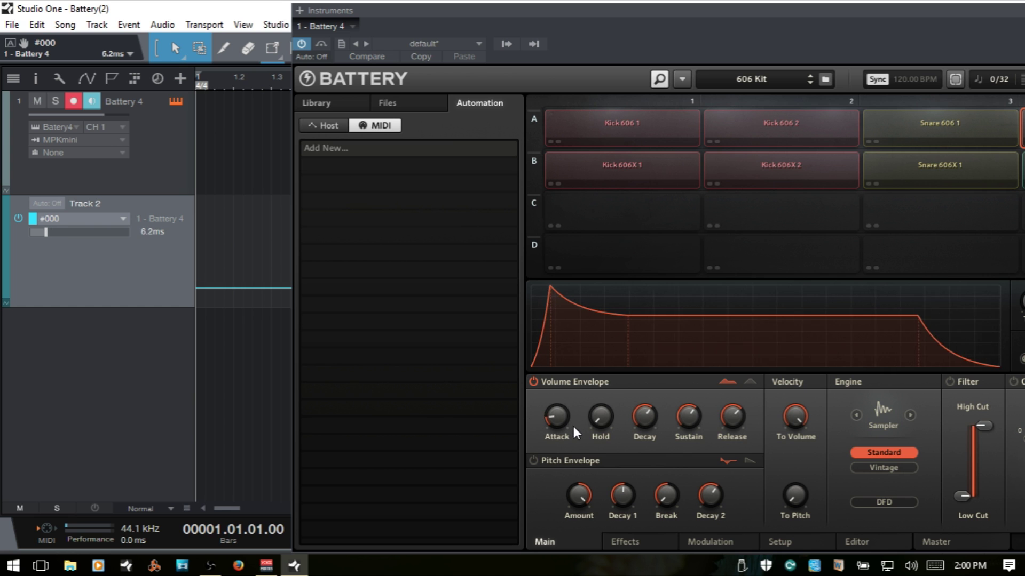
pyautogui.moveTo(599, 418)
pyautogui.mouseDown()
pyautogui.moveTo(611, 436)
pyautogui.moveTo(595, 423)
pyautogui.mouseUp()
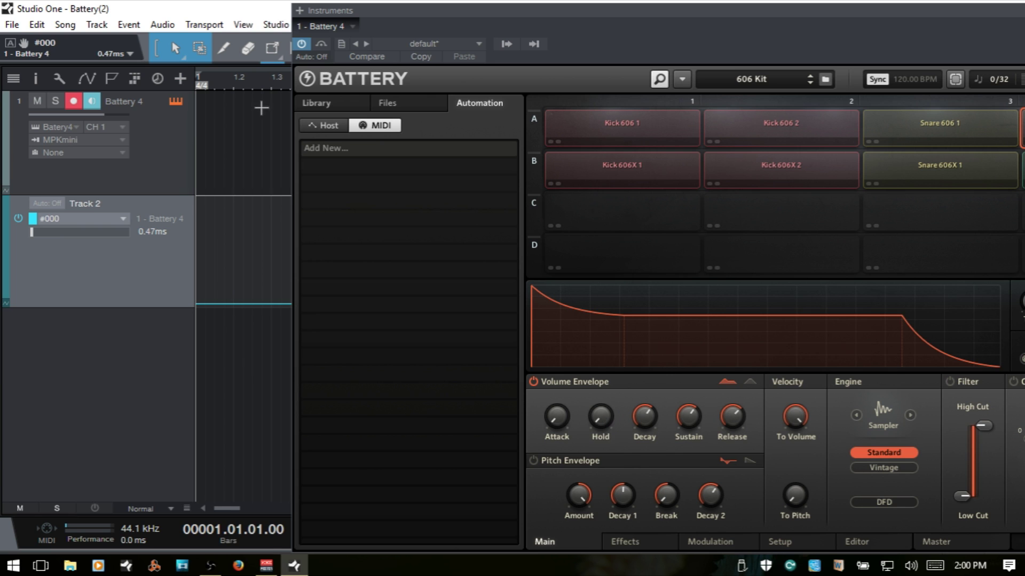
# Add host automation slot #1 and assign it to the Hold knob
pyautogui.click(326, 127)
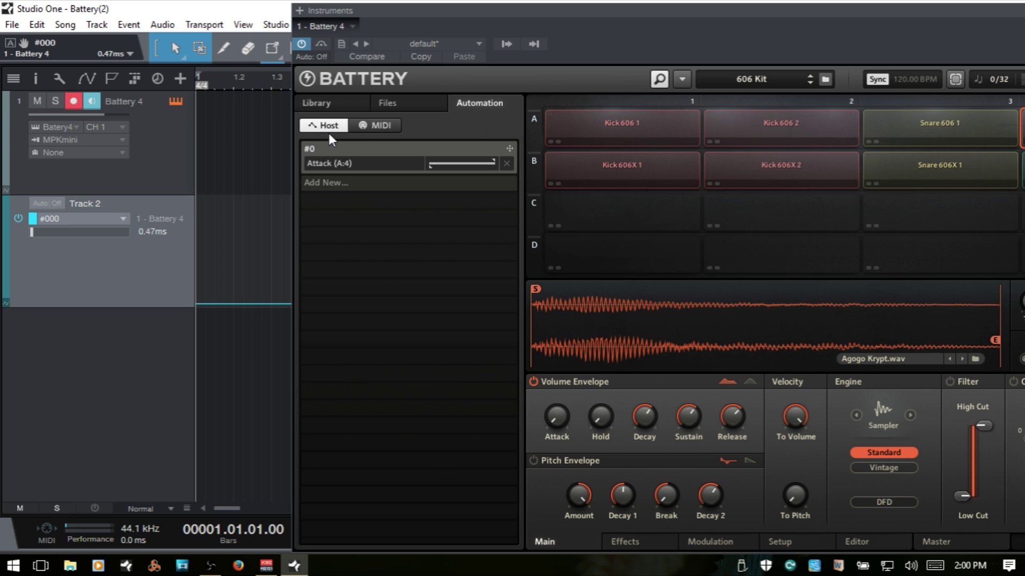
pyautogui.click(317, 184)
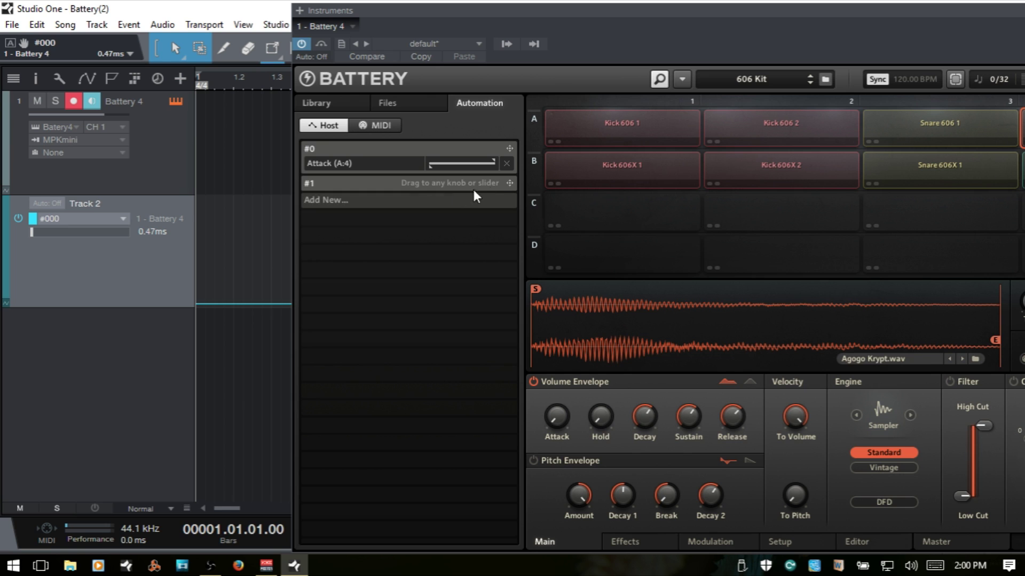
pyautogui.moveTo(508, 181); pyautogui.dragTo(600, 412)
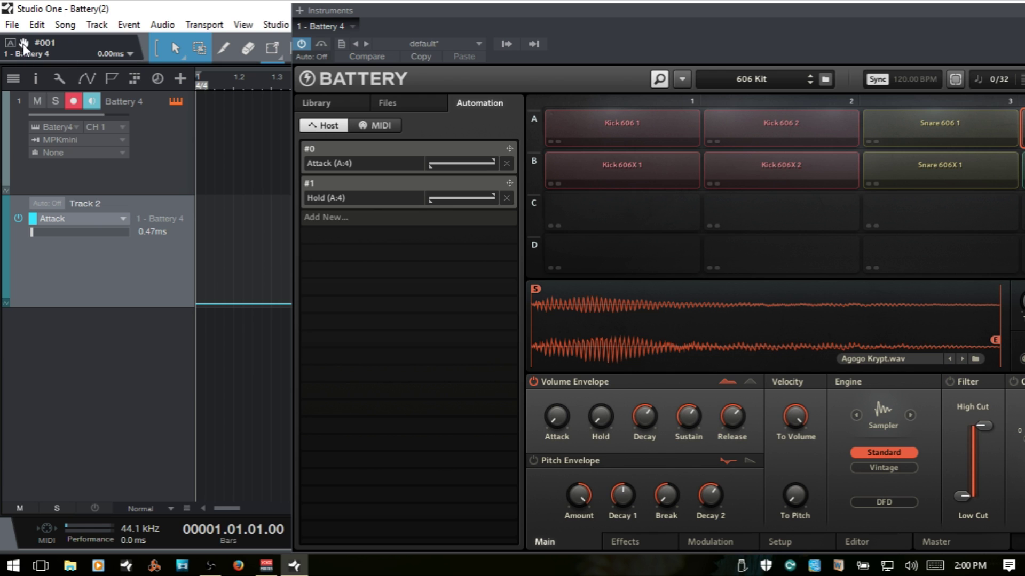
# Create a taller Studio One automation track for parameter #001
pyautogui.moveTo(22, 46); pyautogui.dragTo(51, 318)
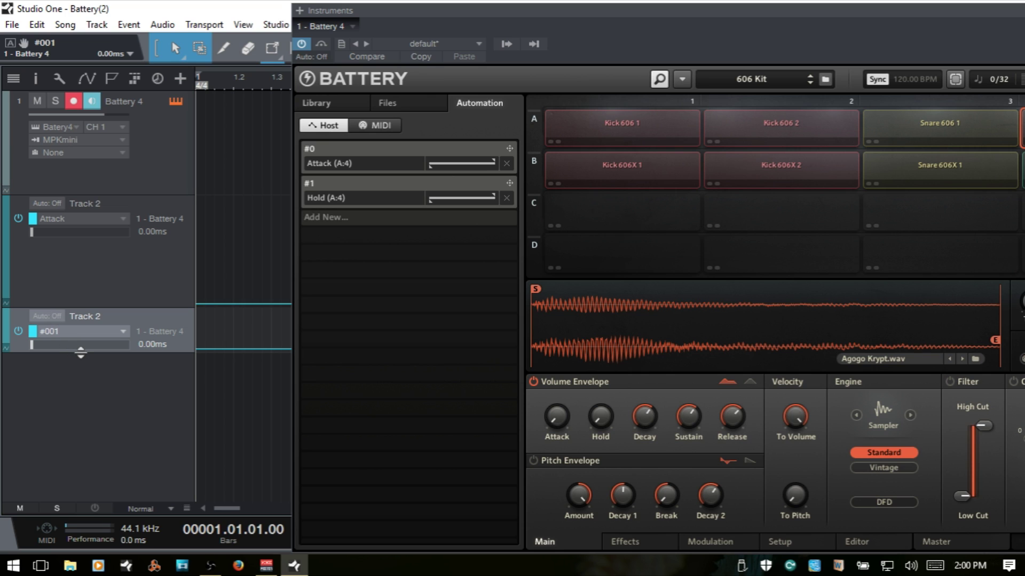
pyautogui.moveTo(77, 353); pyautogui.dragTo(77, 398)
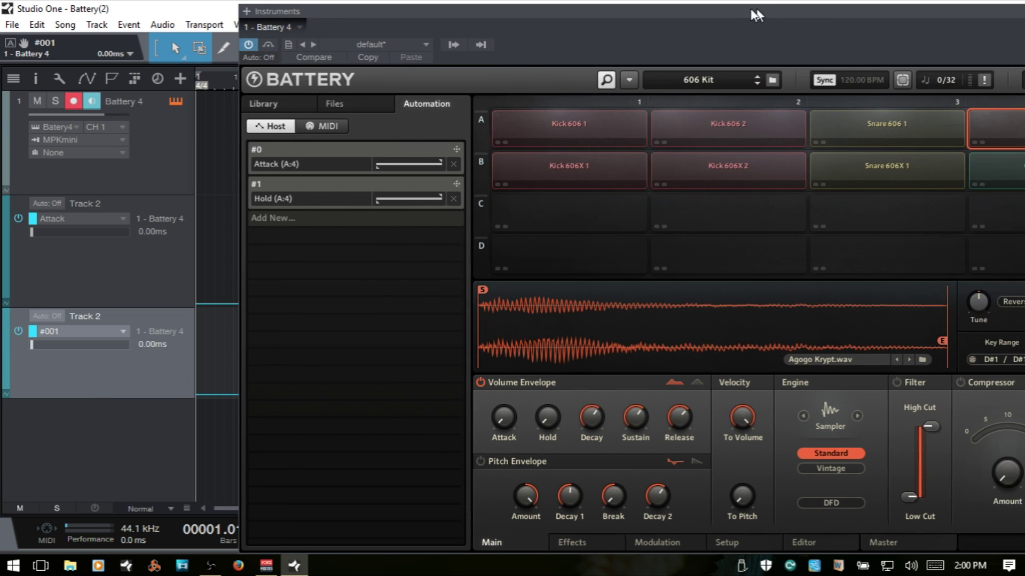
pyautogui.moveTo(816, 5); pyautogui.dragTo(600, 3)
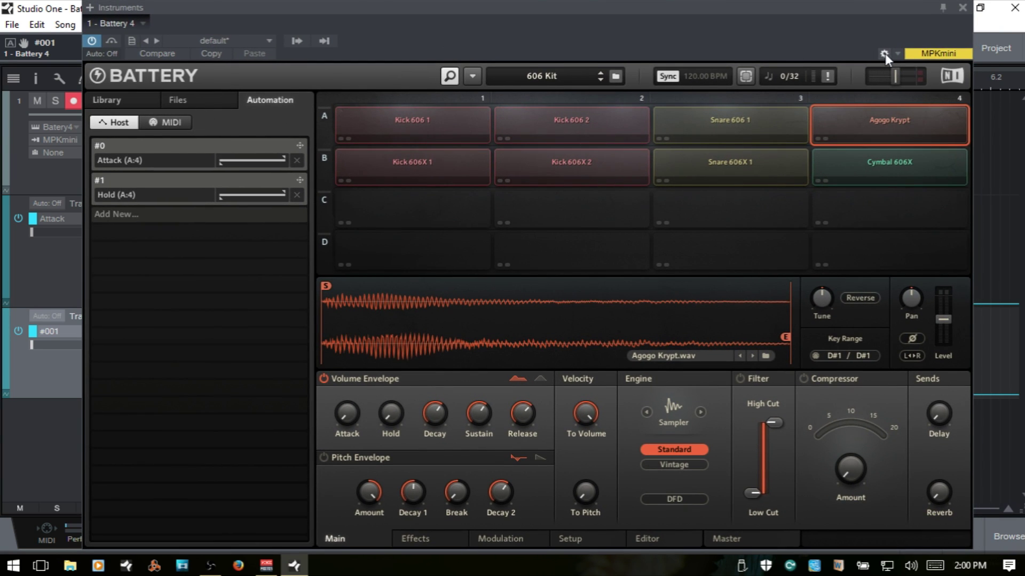
# Map MPKmini knob K2 to Hold (#001) and sweep it, leaving Hold at 26.9 ms
pyautogui.click(885, 54)
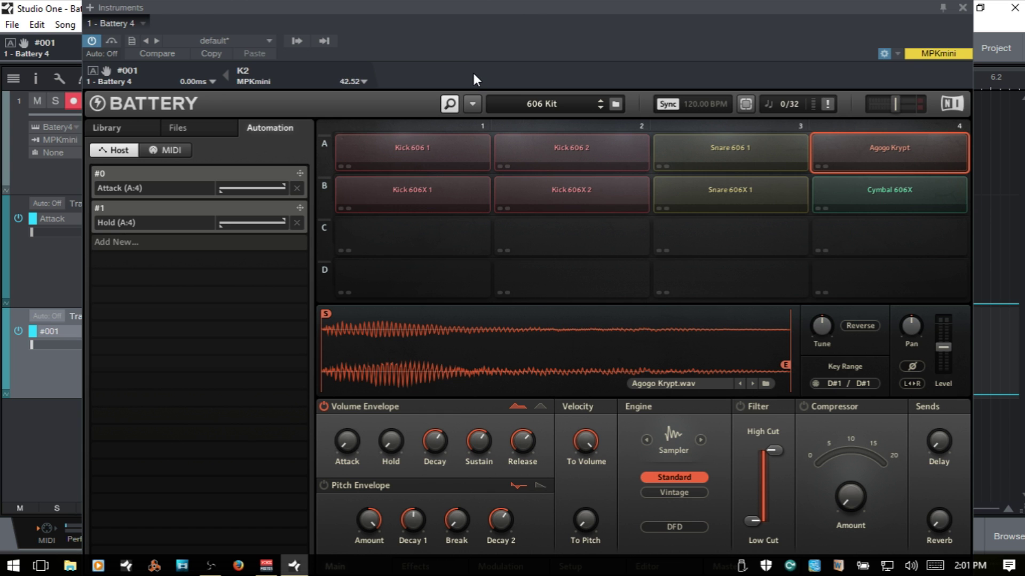
pyautogui.moveTo(440, 7); pyautogui.dragTo(513, 14)
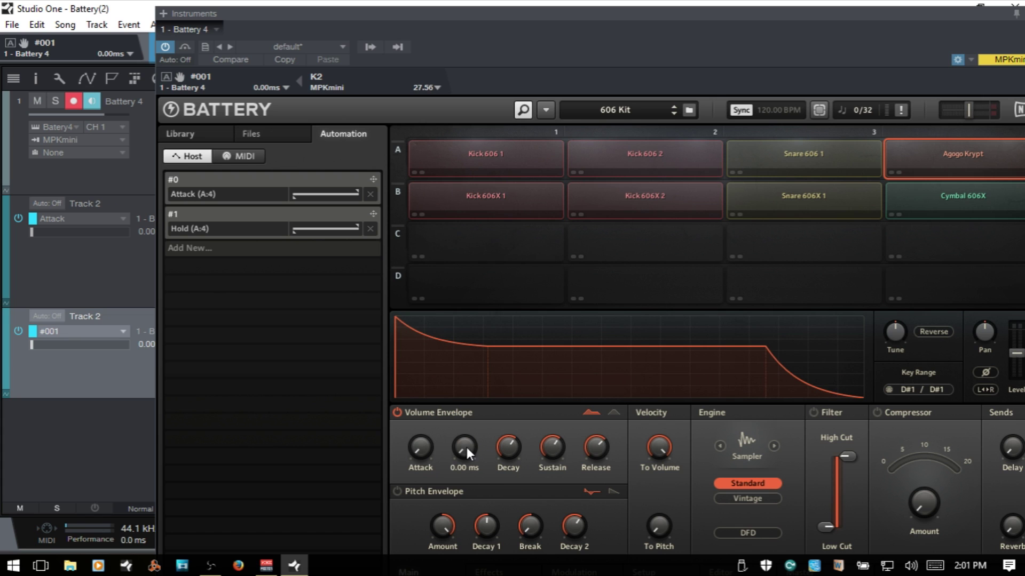
pyautogui.moveTo(468, 427); pyautogui.dragTo(441, 386)
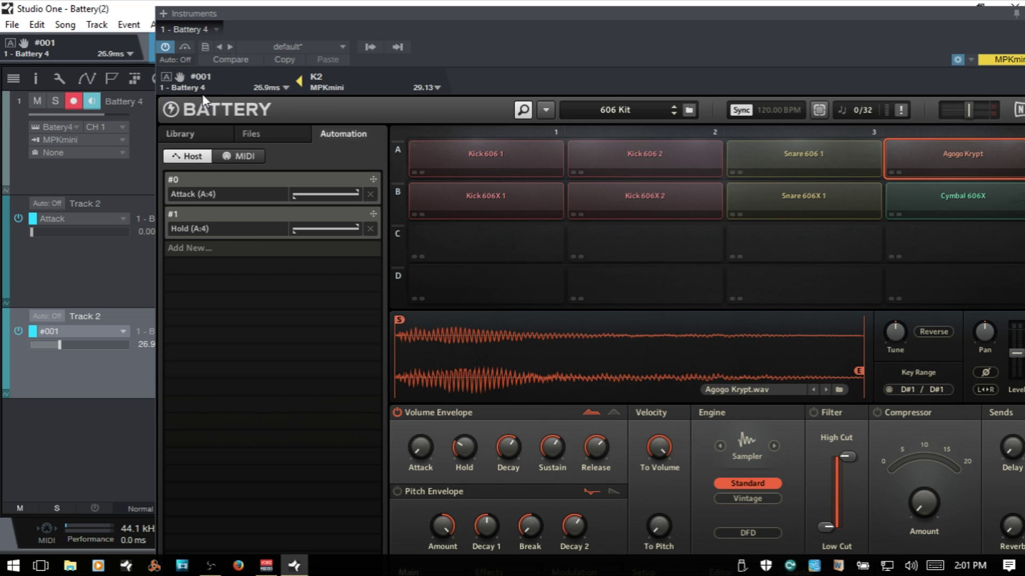
# Switch Track 2 automation to Touch and record K2's Hold movements
pyautogui.click(172, 59)
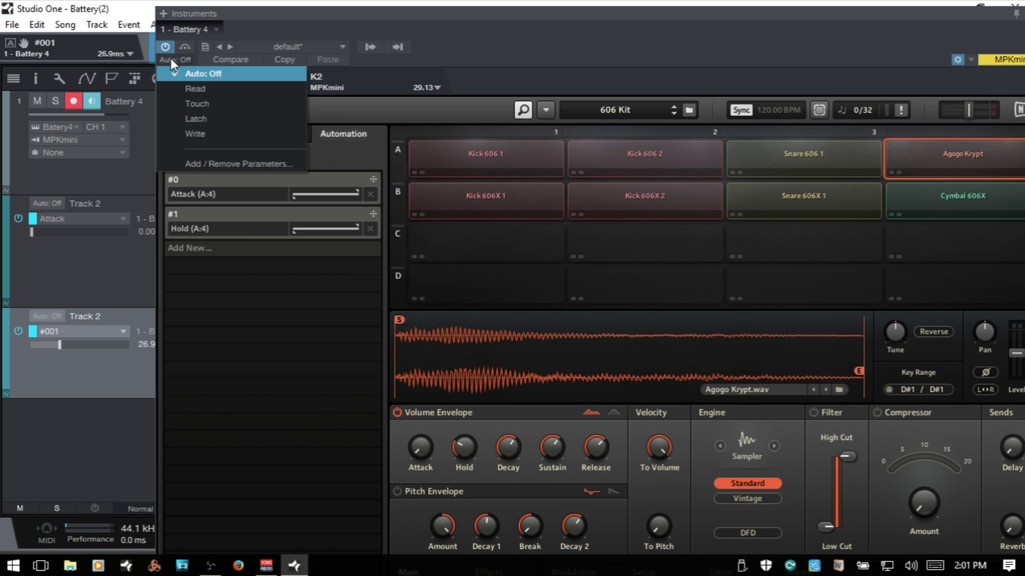
pyautogui.click(232, 101)
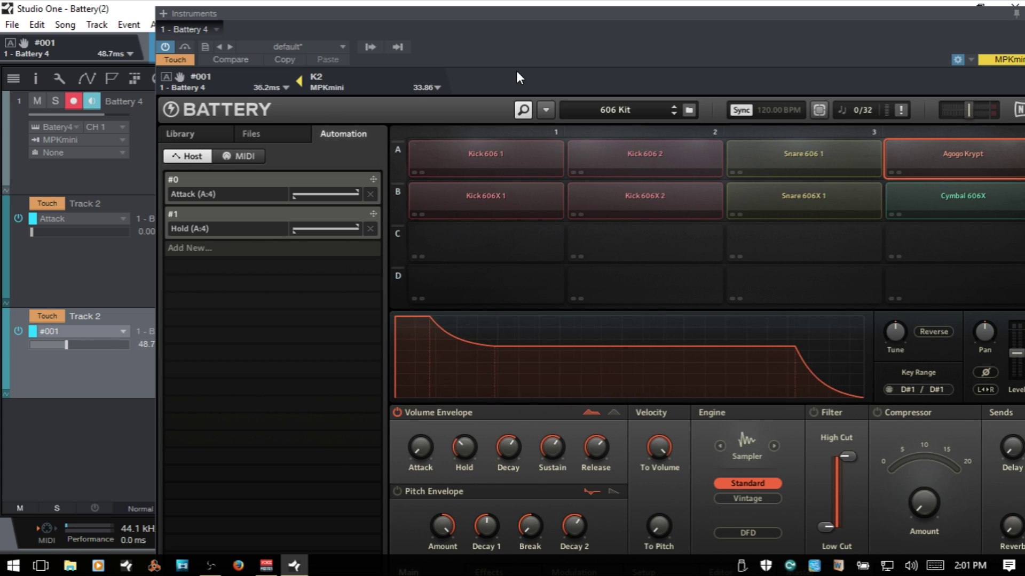
pyautogui.moveTo(502, 12)
pyautogui.mouseDown()
pyautogui.moveTo(635, 43)
pyautogui.moveTo(1020, 46)
pyautogui.mouseUp()
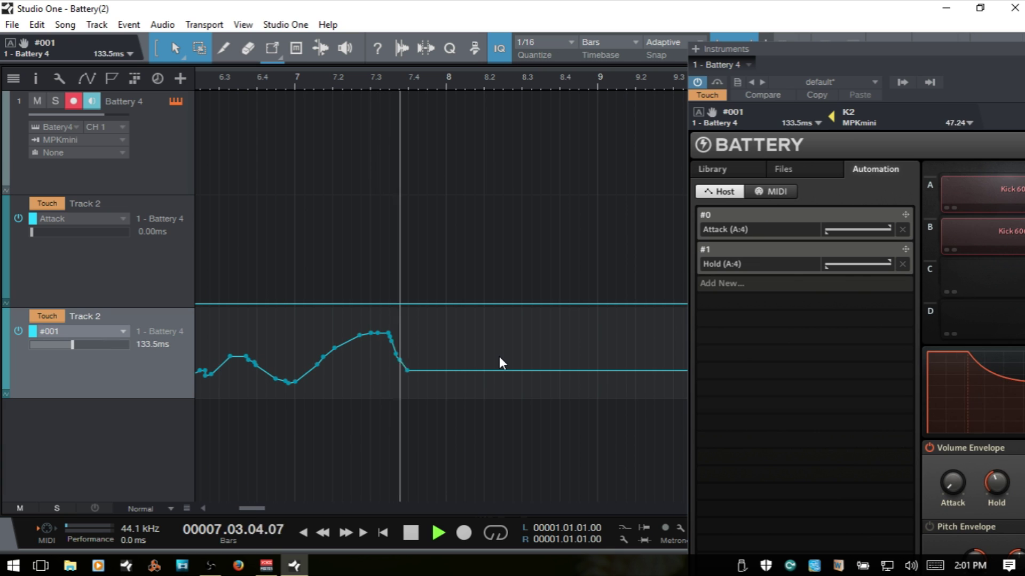
pyautogui.press('space')
# Replay the recorded Hold automation curve from the song start
pyautogui.press(',')
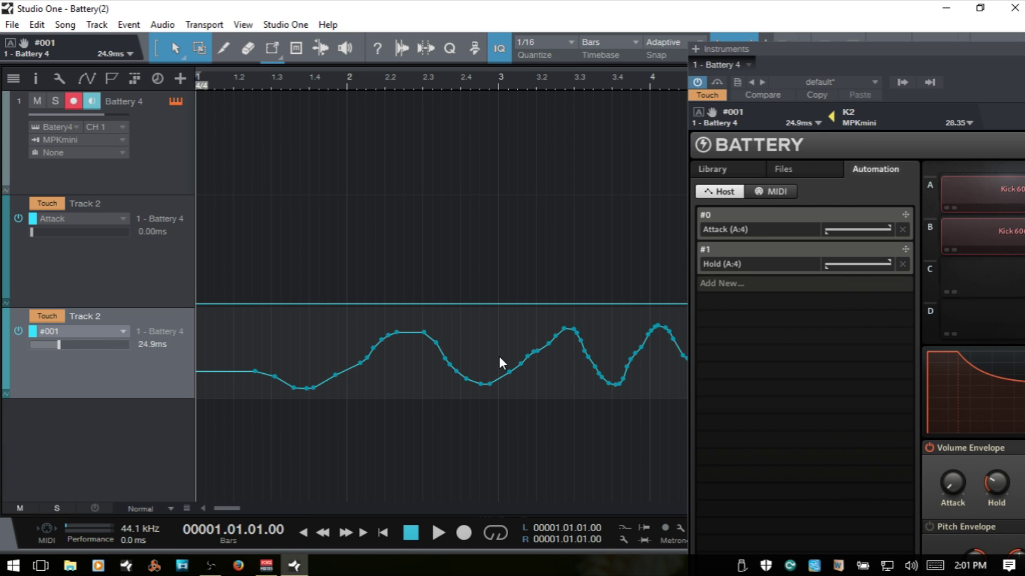
pyautogui.press('space')
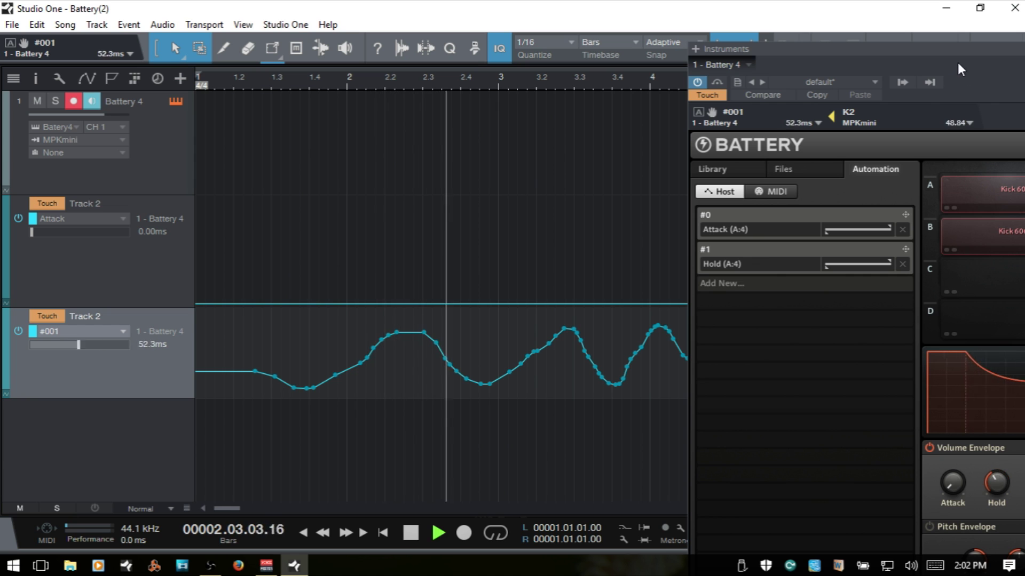
pyautogui.moveTo(968, 53); pyautogui.dragTo(637, 31)
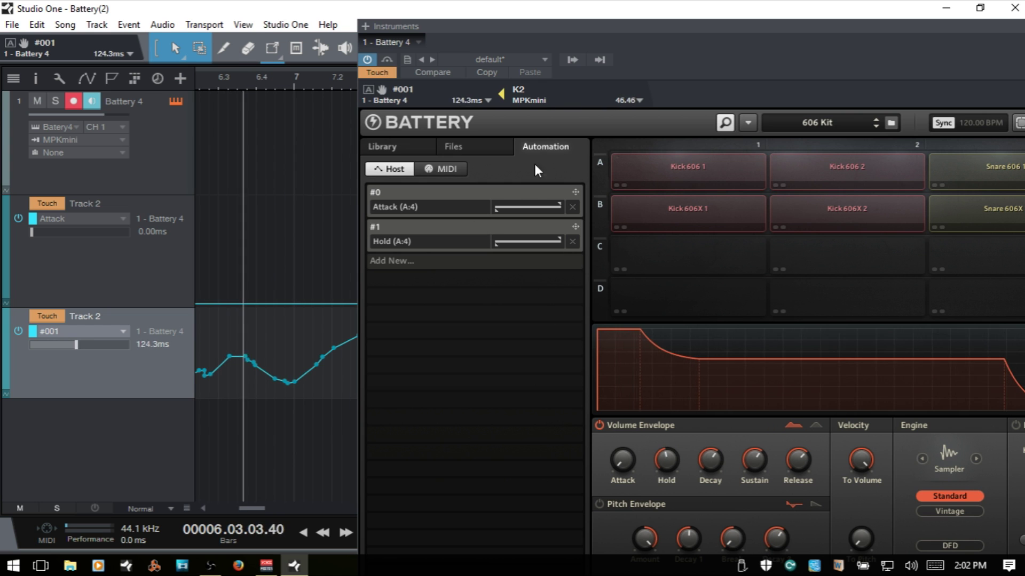
pyautogui.click(446, 168)
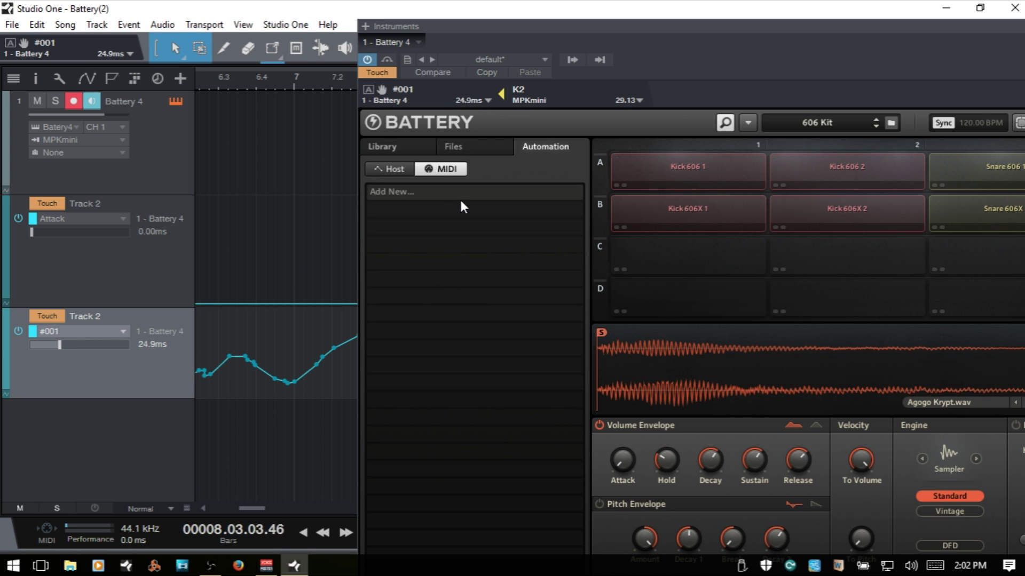
pyautogui.click(395, 168)
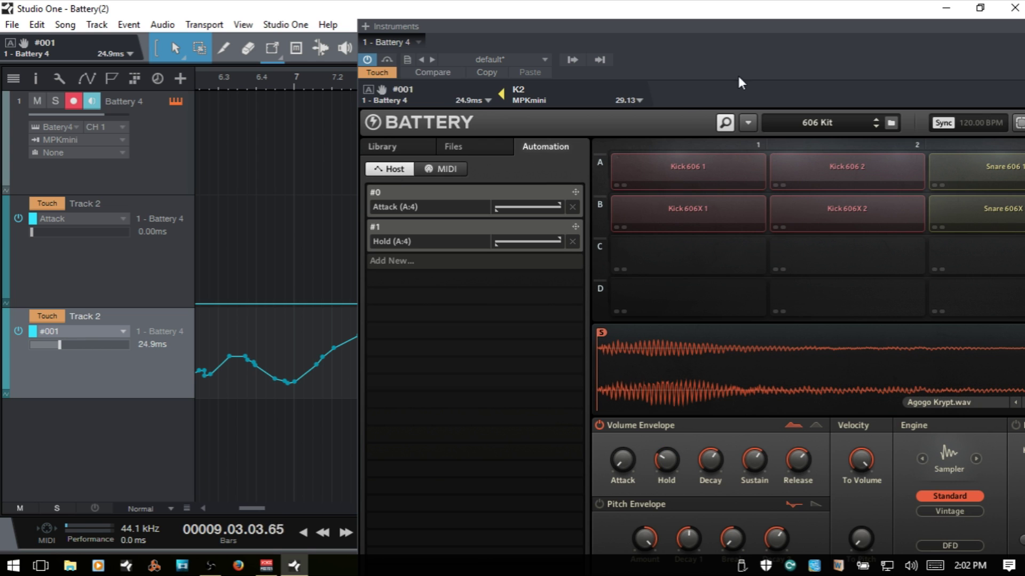
pyautogui.moveTo(771, 32); pyautogui.dragTo(555, 13)
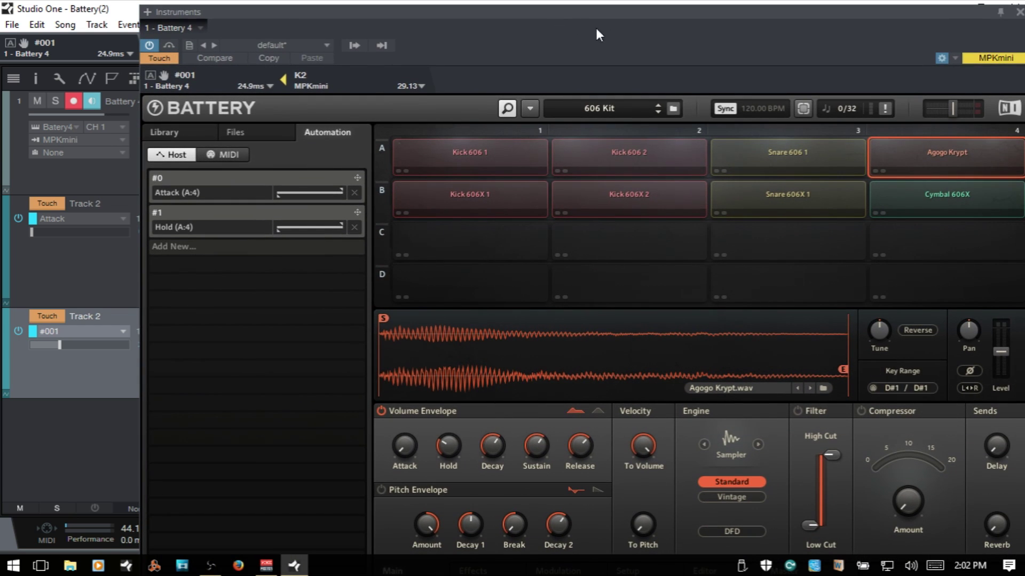
pyautogui.moveTo(662, 10); pyautogui.dragTo(614, 4)
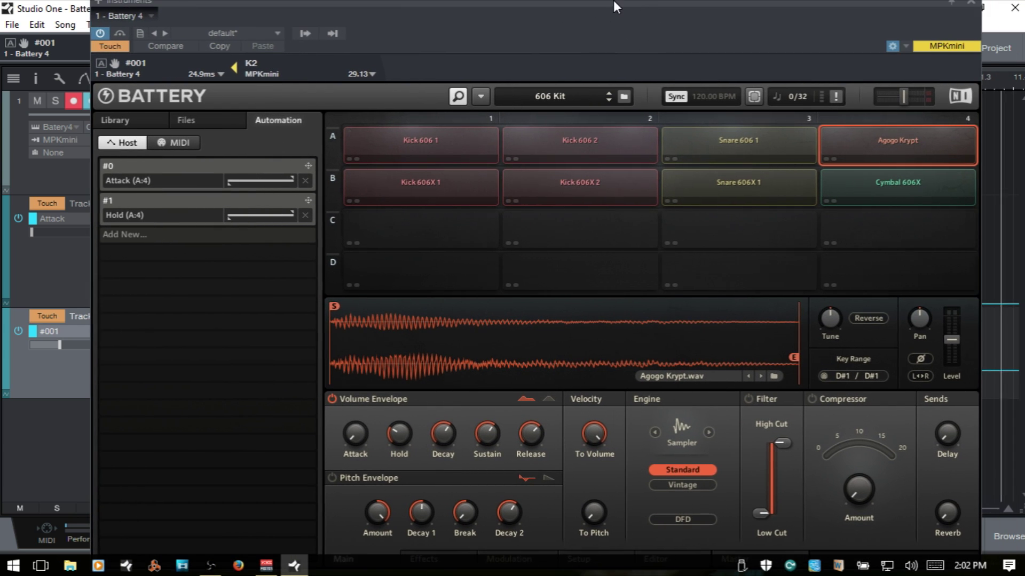